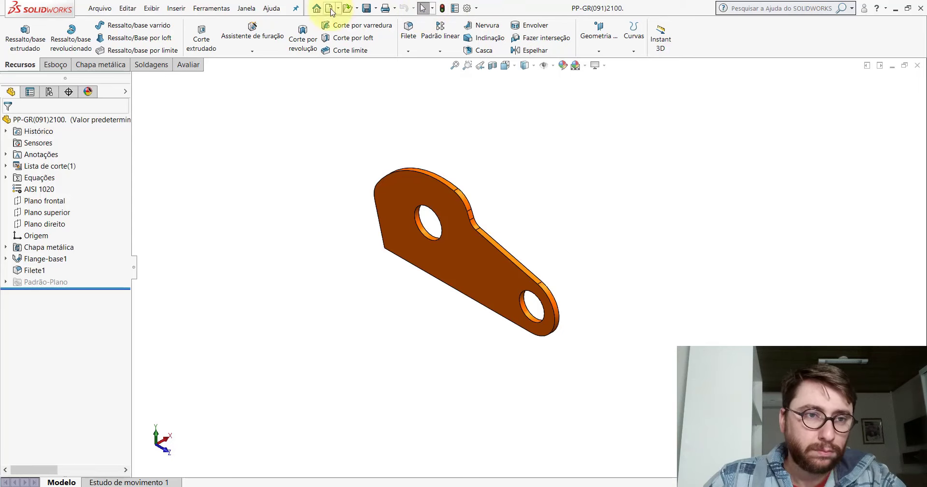
Create a new part document and switch it to the isometric view
{"action": "left_click", "coordinate": [330, 9]}
{"action": "double_click", "coordinate": [233, 223]}
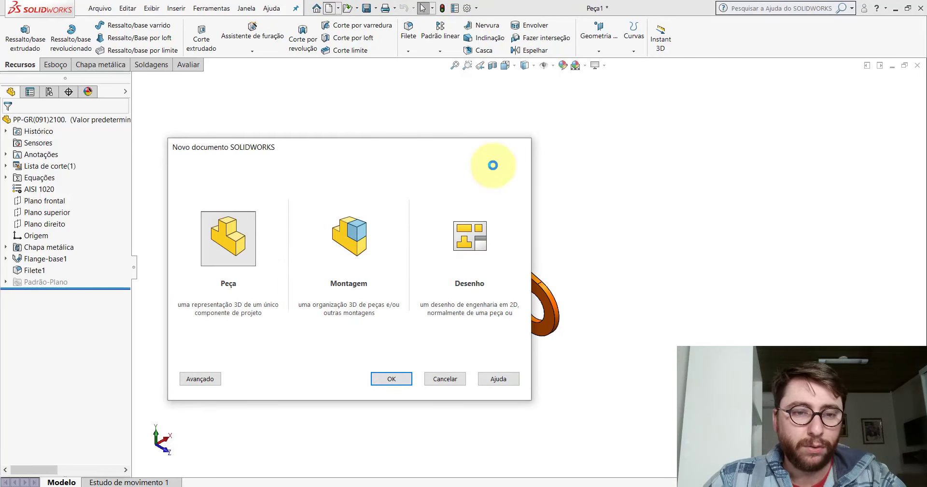
{"action": "left_click", "coordinate": [507, 67]}
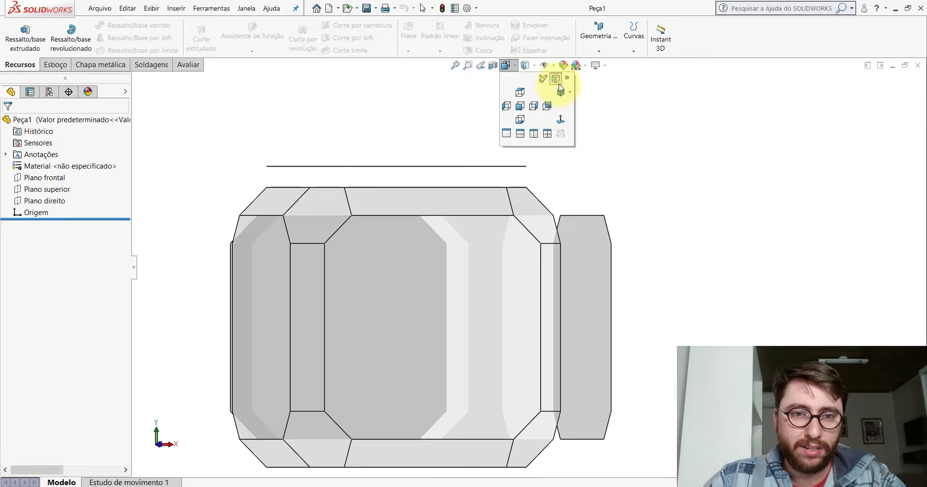
{"action": "left_click", "coordinate": [515, 66]}
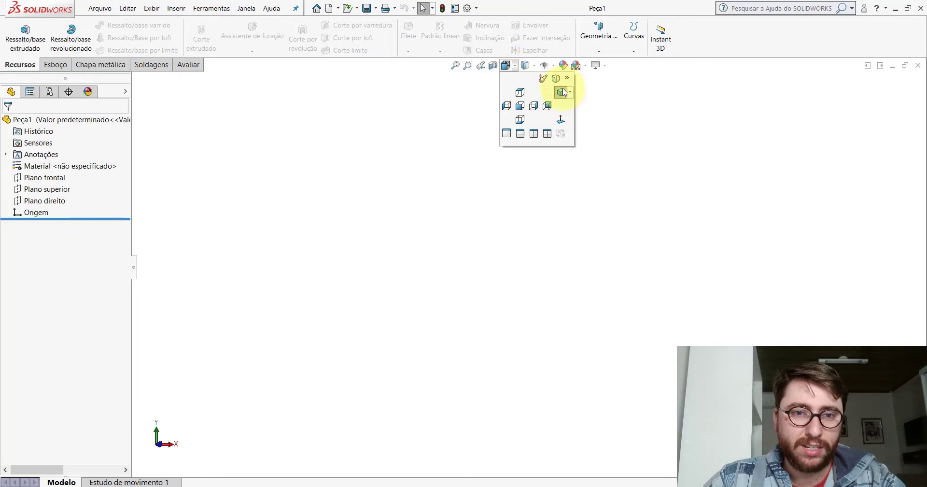
{"action": "left_click", "coordinate": [563, 92]}
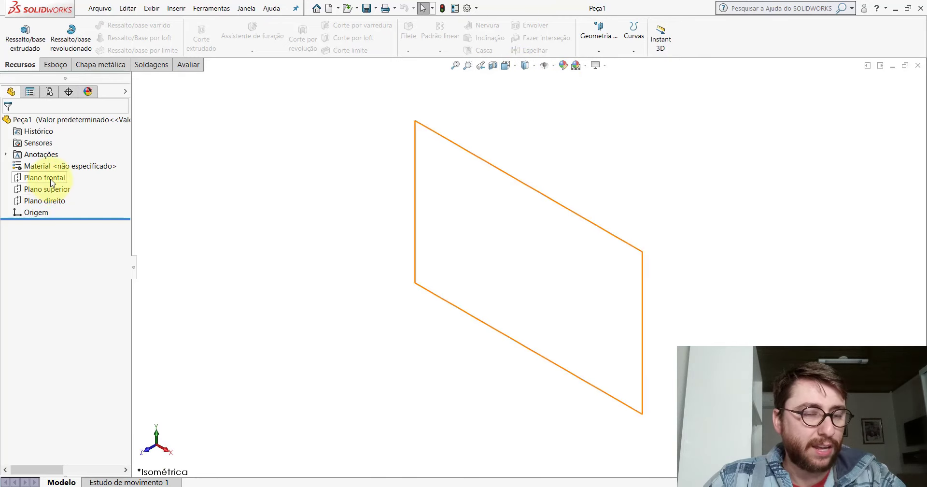
{"action": "mouse_move", "coordinate": [45, 178]}
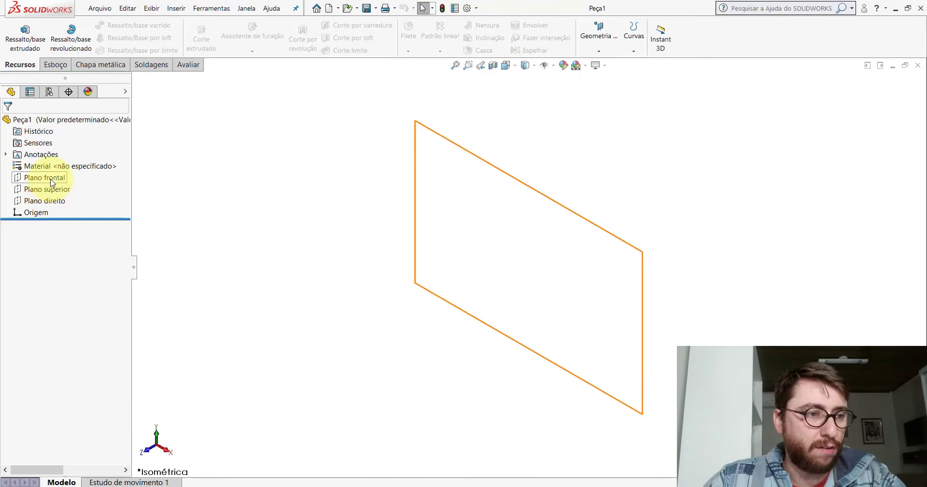
Start a sketch on the Front Plane, then return to the reference bracket part
{"action": "left_click", "coordinate": [52, 182]}
{"action": "left_click", "coordinate": [60, 166]}
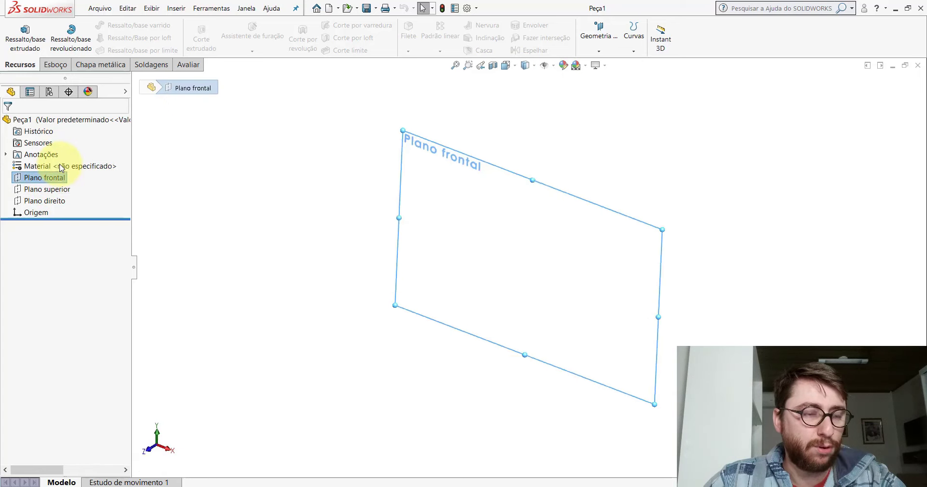
{"action": "left_click", "coordinate": [430, 454]}
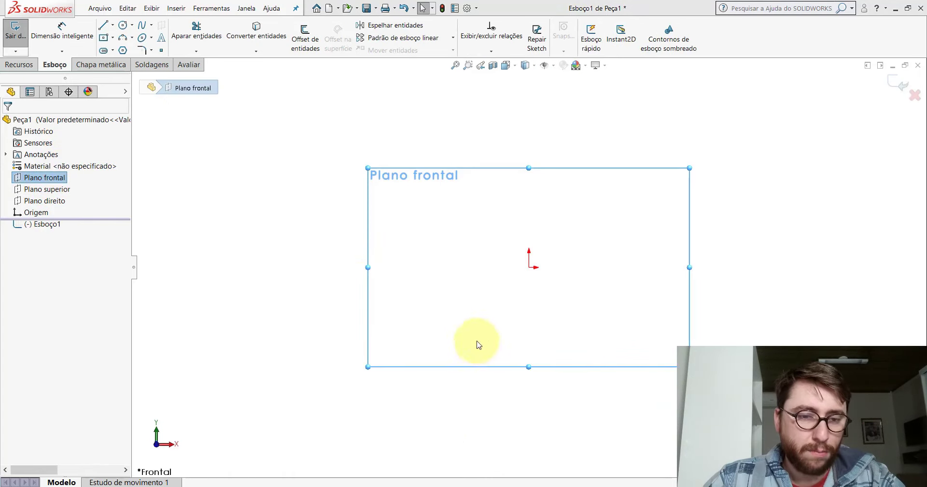
Measure the reference bracket's bottom edge (321 mm), left edge (83.79 mm) and their 105° angle
{"action": "scroll", "coordinate": [484, 296], "scroll_direction": "down", "scroll_amount": 3}
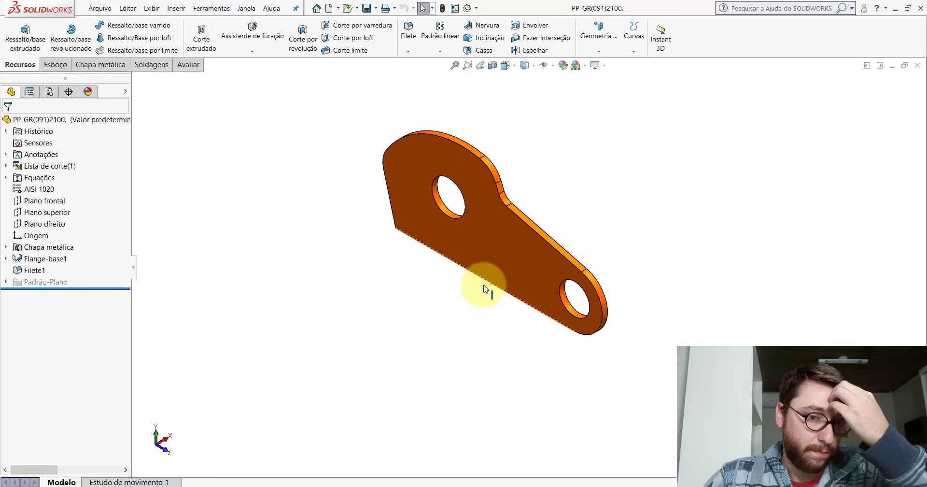
{"action": "left_click", "coordinate": [186, 67]}
{"action": "left_click", "coordinate": [126, 50]}
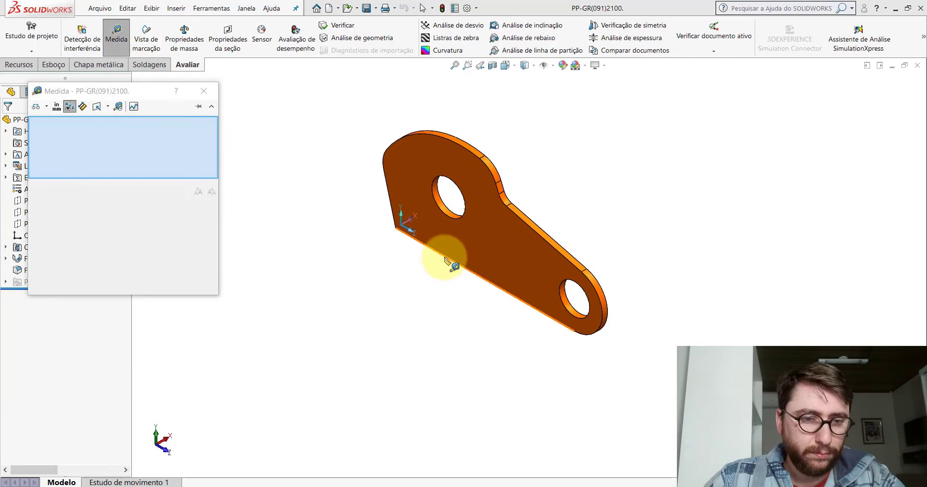
{"action": "left_click", "coordinate": [445, 259]}
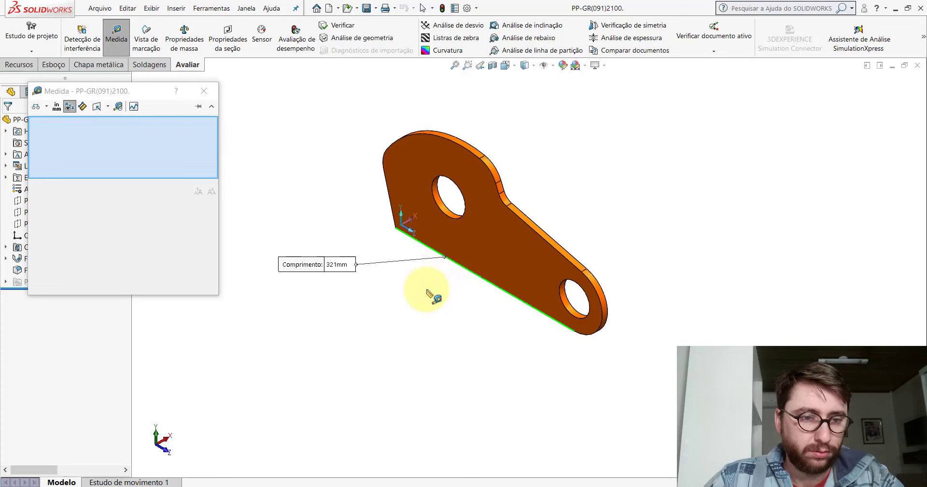
{"action": "left_click", "coordinate": [389, 189]}
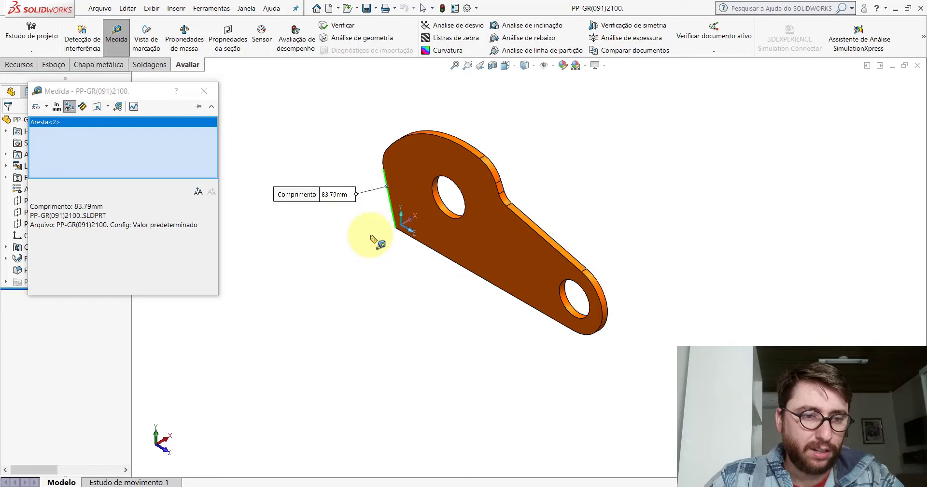
{"action": "left_click", "coordinate": [405, 235]}
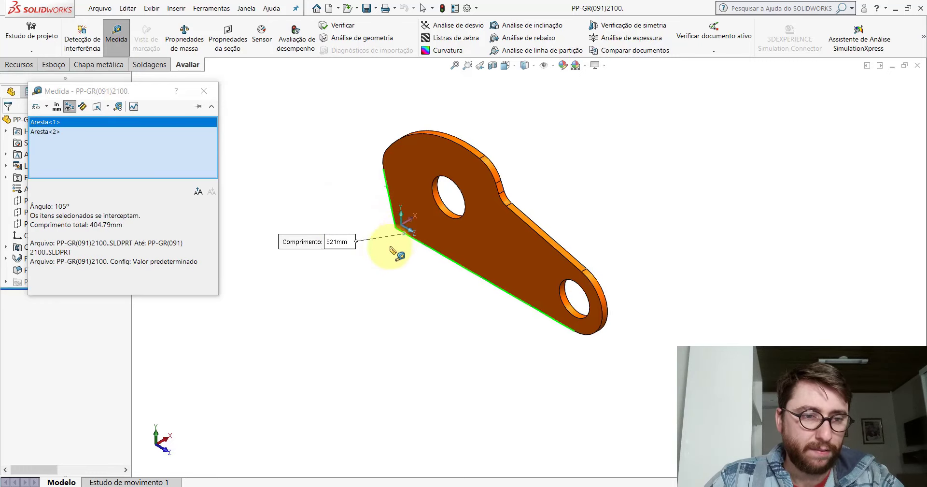
{"action": "key", "text": "Escape"}
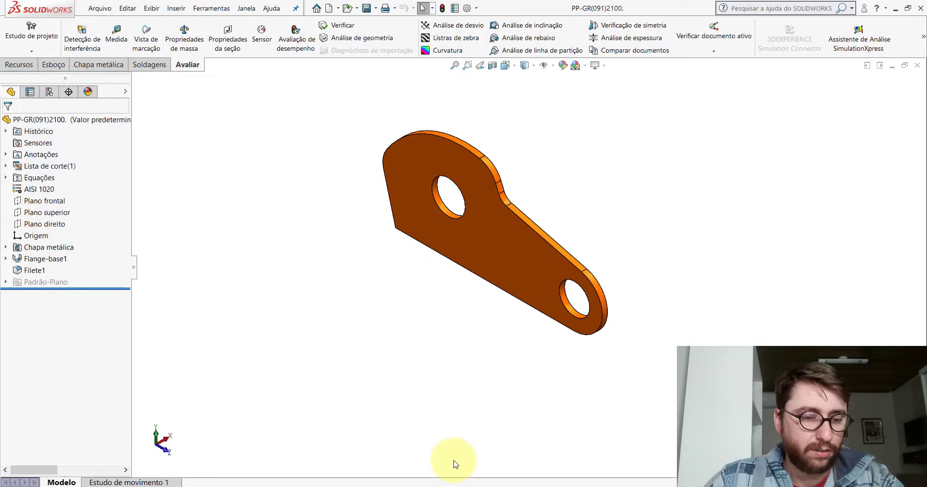
{"action": "left_click", "coordinate": [117, 39]}
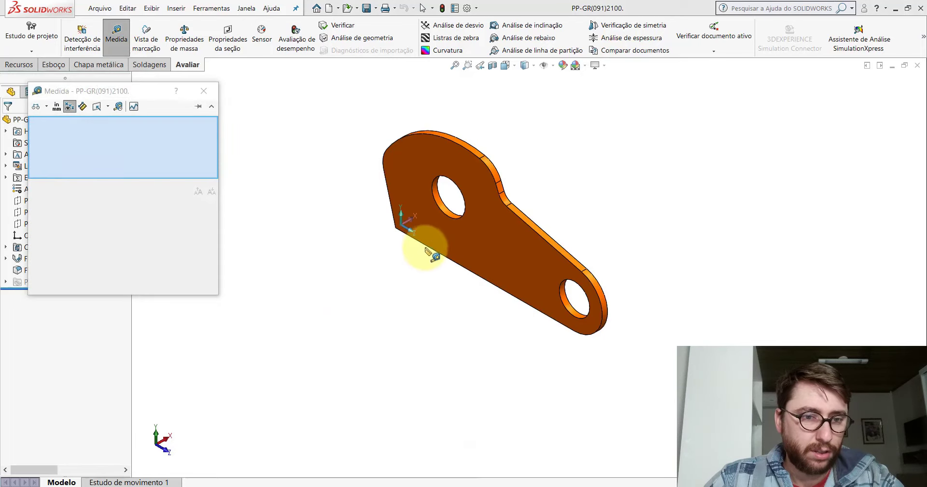
{"action": "left_click", "coordinate": [429, 248]}
{"action": "key", "text": "Escape"}
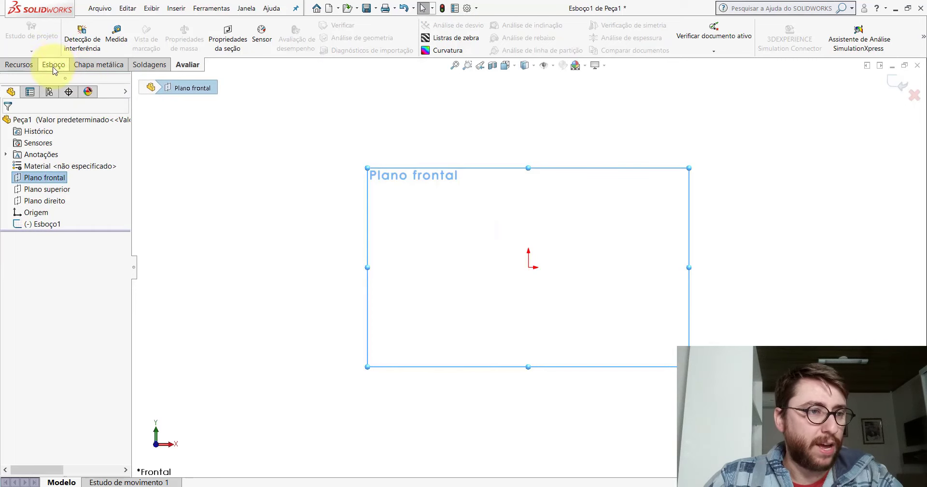
Draw a horizontal line and a slanted up-left line, both starting at the origin
{"action": "left_click", "coordinate": [54, 64]}
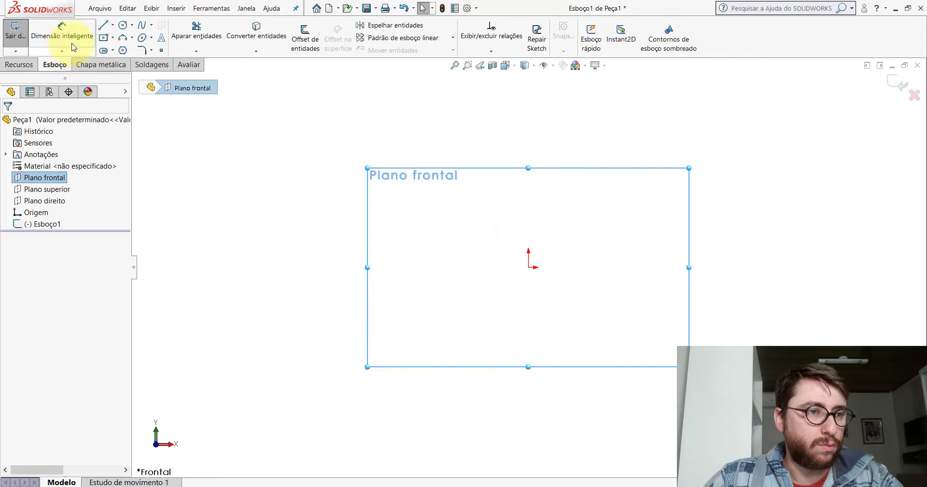
{"action": "left_click", "coordinate": [102, 26]}
{"action": "scroll", "coordinate": [483, 271], "scroll_direction": "up", "scroll_amount": 2}
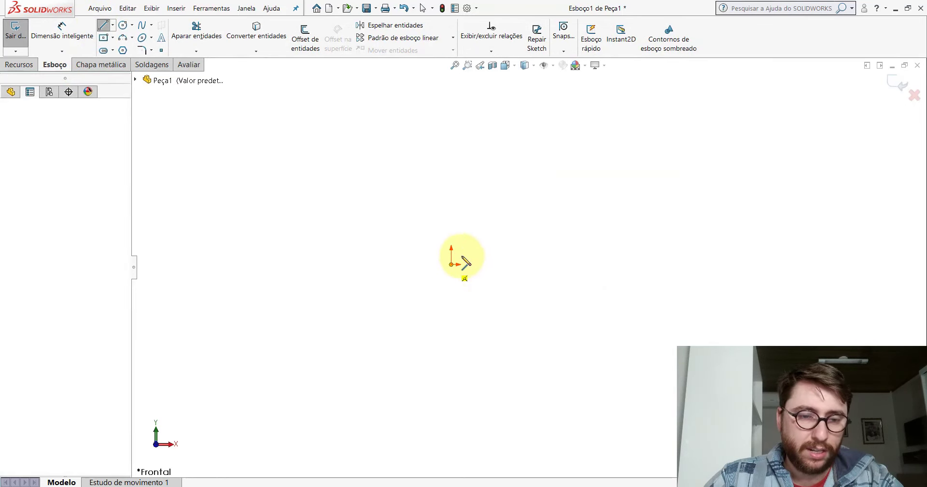
{"action": "left_click", "coordinate": [451, 264]}
{"action": "left_click", "coordinate": [618, 264]}
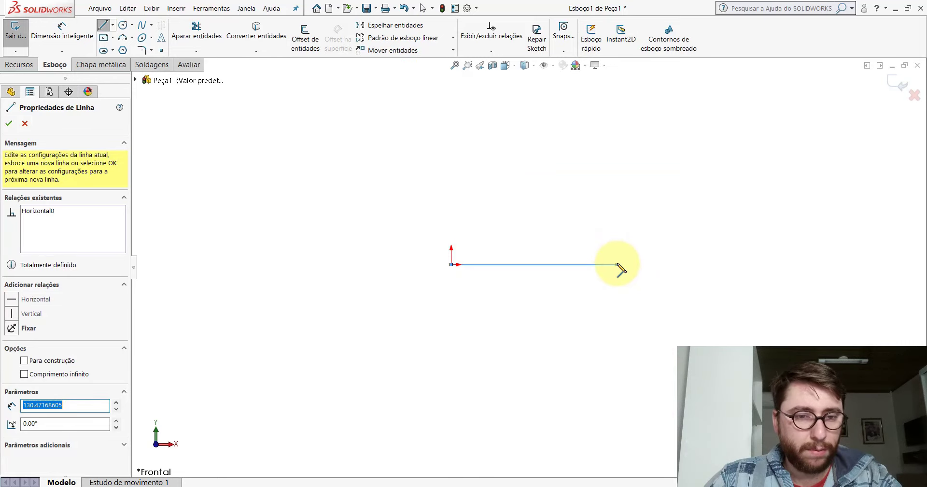
{"action": "key", "text": "Escape"}
{"action": "left_click", "coordinate": [102, 26]}
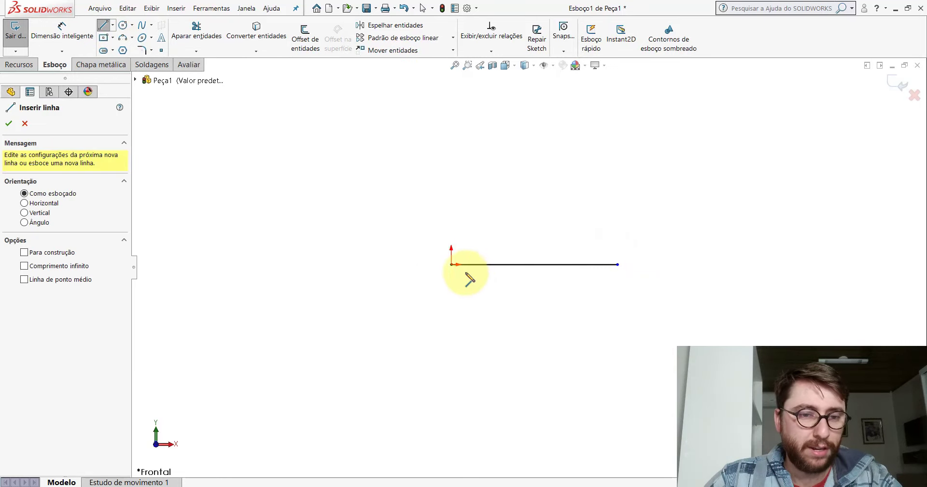
{"action": "left_click", "coordinate": [451, 264]}
{"action": "left_click", "coordinate": [409, 202]}
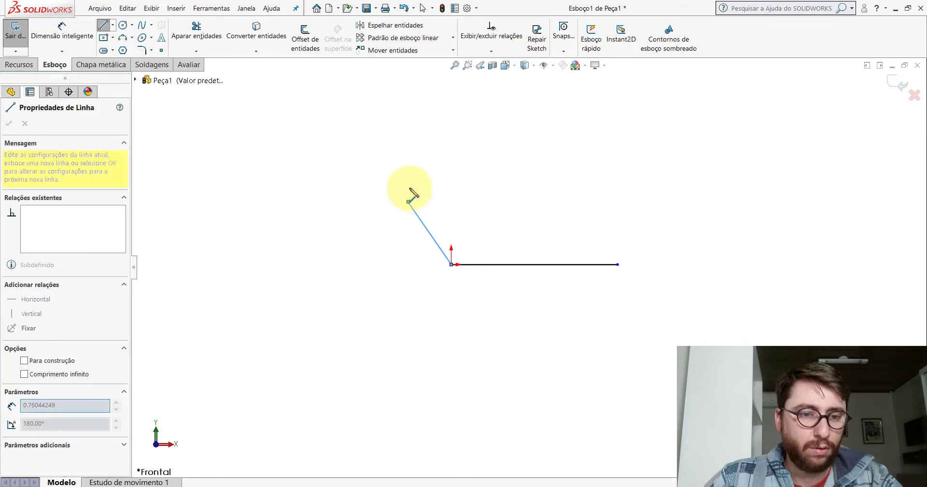
{"action": "key", "text": "Escape"}
Dimension the horizontal line to 321 mm and the slanted line to 83.79 mm
{"action": "left_click", "coordinate": [68, 36]}
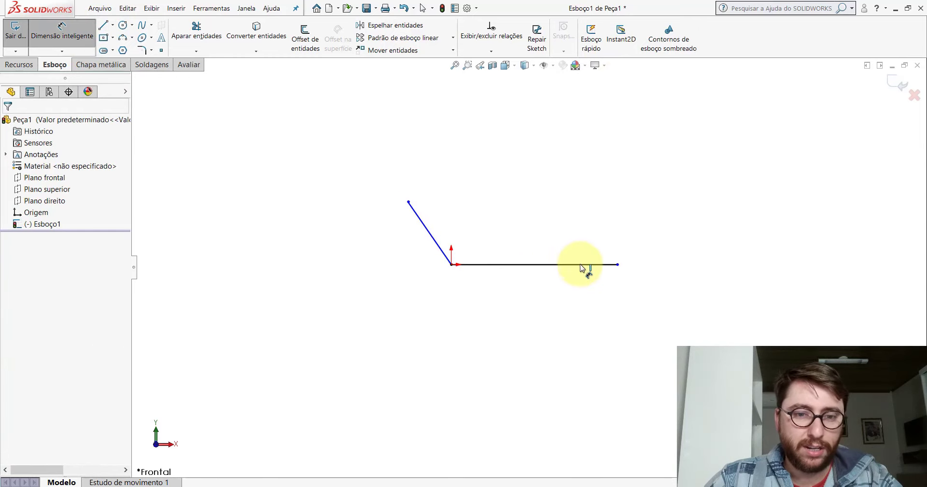
{"action": "scroll", "coordinate": [452, 294], "scroll_direction": "down", "scroll_amount": 1}
{"action": "left_click", "coordinate": [459, 273]}
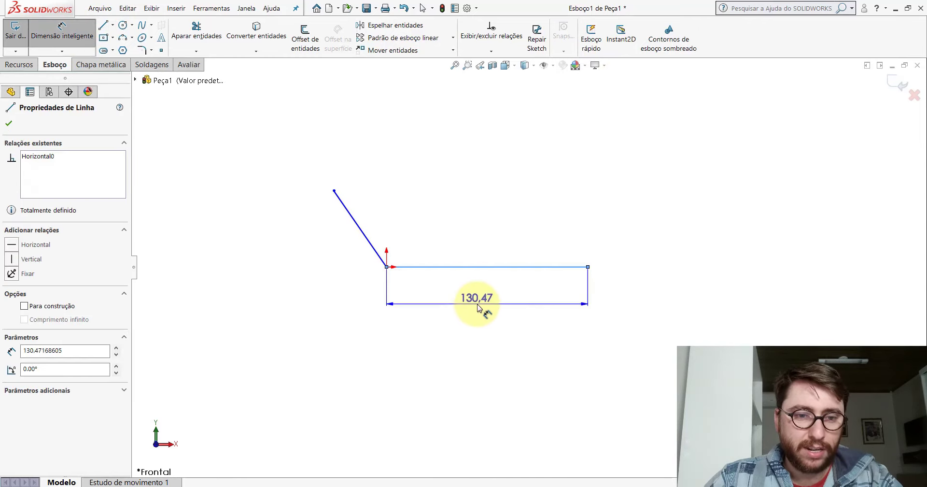
{"action": "left_click", "coordinate": [479, 309]}
{"action": "type", "text": "321"}
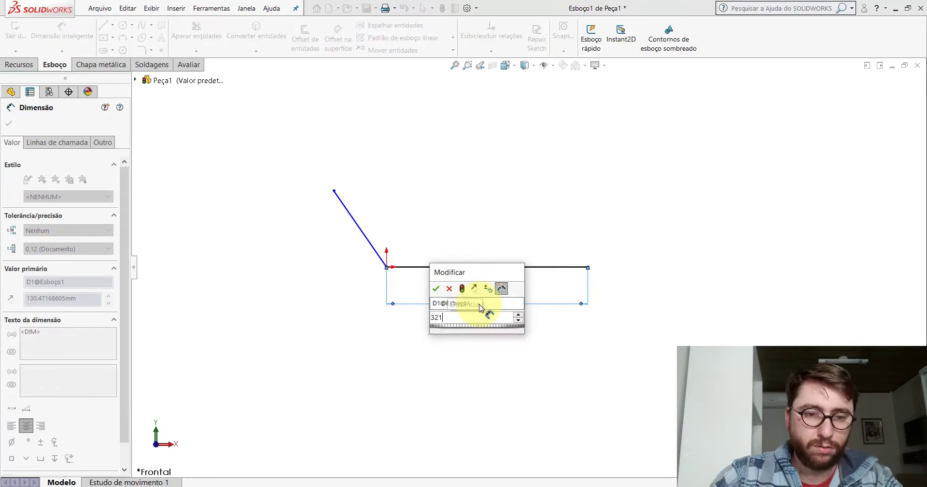
{"action": "key", "text": "Return"}
{"action": "left_click", "coordinate": [360, 231]}
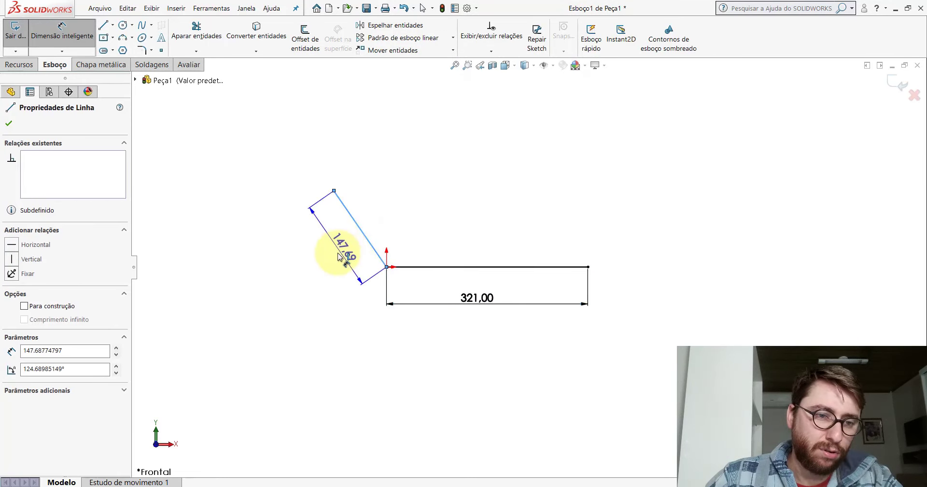
{"action": "left_click", "coordinate": [320, 276]}
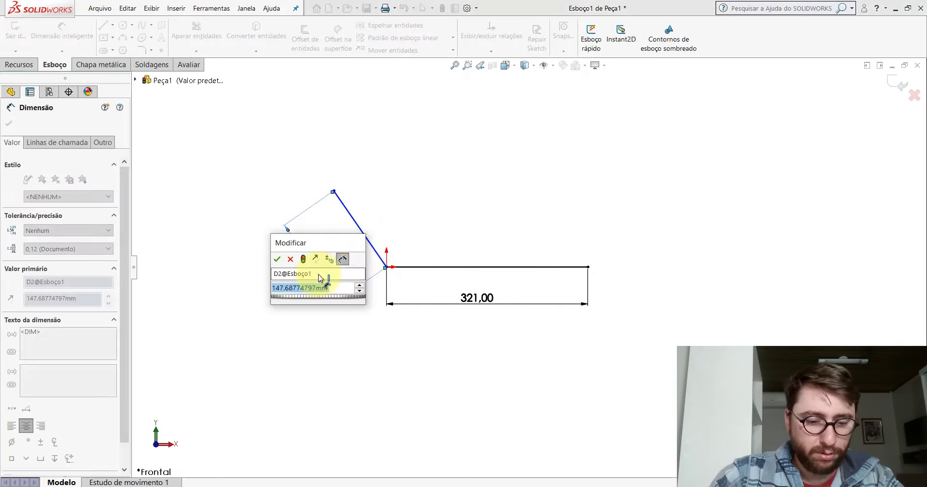
{"action": "type", "text": "83,79"}
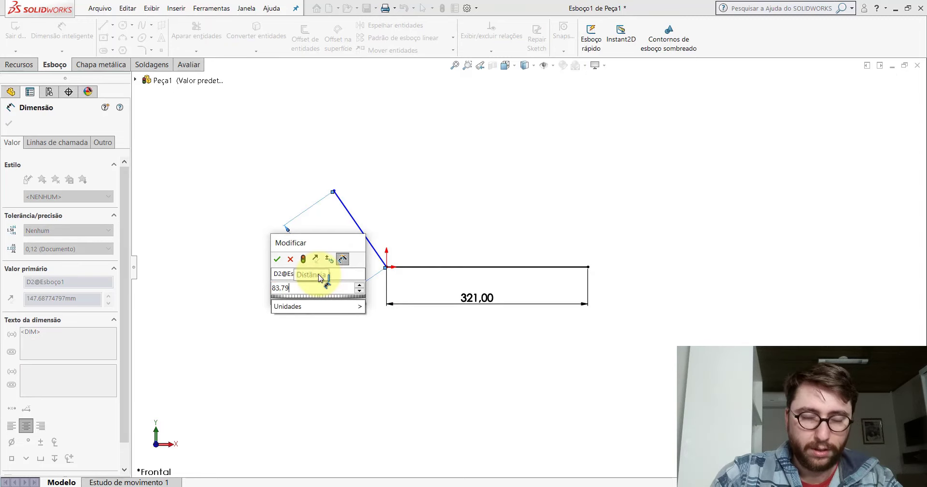
{"action": "key", "text": "Return"}
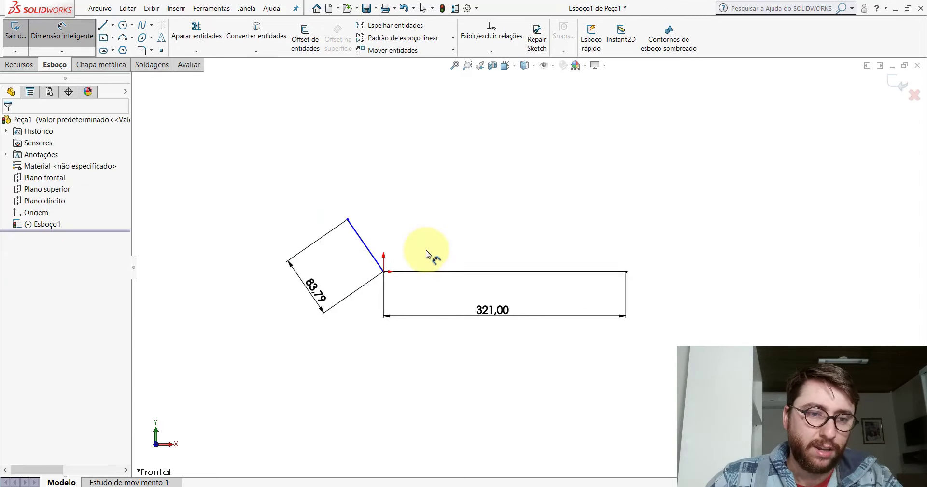
Dimension the angle between the two lines as 105°
{"action": "scroll", "coordinate": [416, 246], "scroll_direction": "down", "scroll_amount": 3}
{"action": "left_click", "coordinate": [336, 242]}
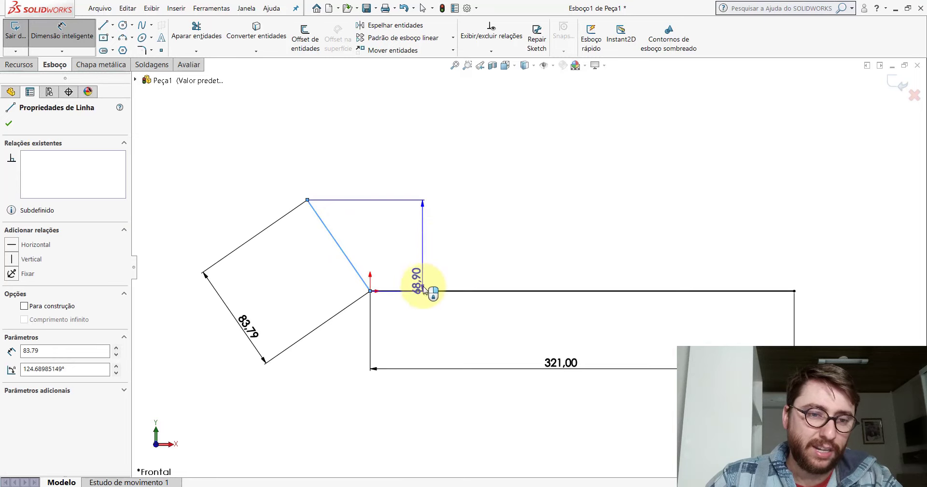
{"action": "left_click", "coordinate": [424, 291]}
{"action": "left_click", "coordinate": [410, 229]}
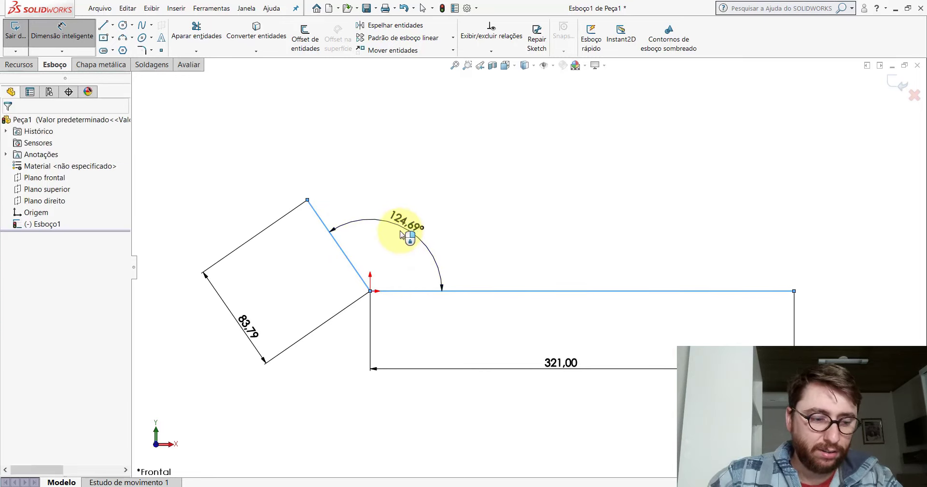
{"action": "type", "text": "105"}
{"action": "key", "text": "Return"}
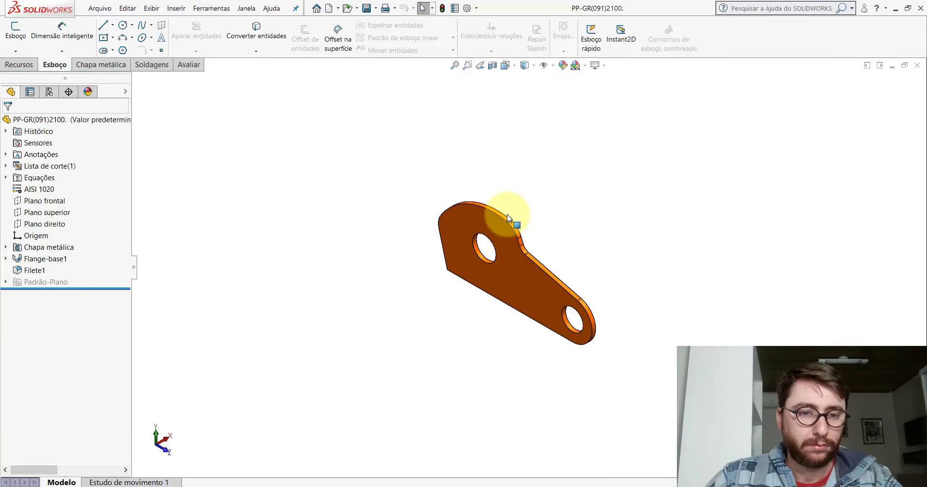
Turn the reference part to the Left view
{"action": "scroll", "coordinate": [507, 213], "scroll_direction": "down", "scroll_amount": 3}
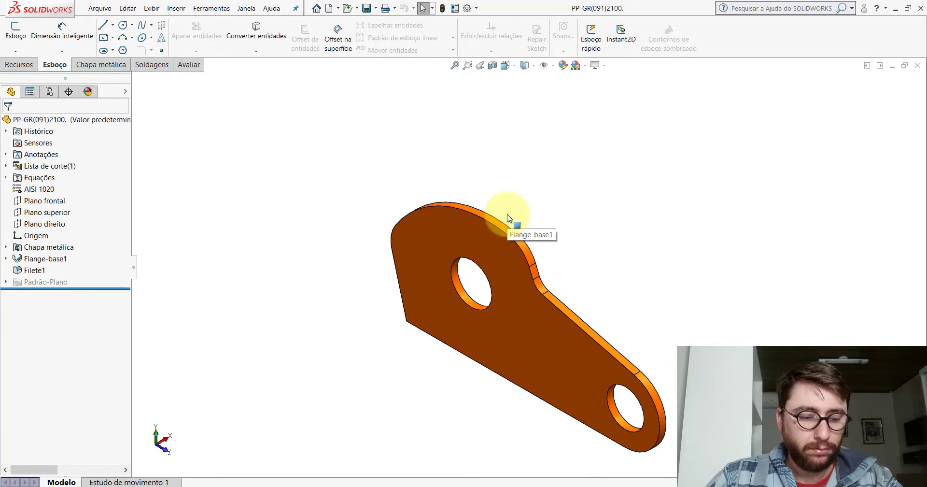
{"action": "key", "text": "space"}
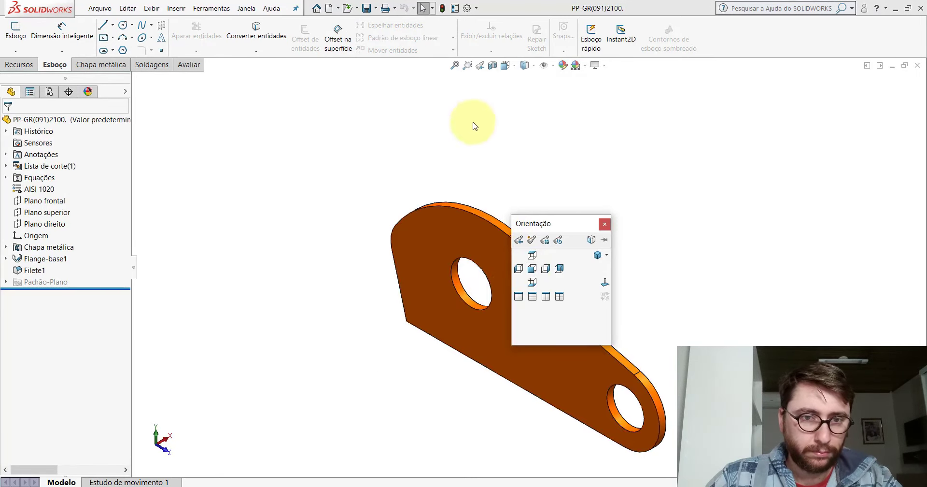
{"action": "key", "text": "Escape"}
{"action": "left_click", "coordinate": [506, 65]}
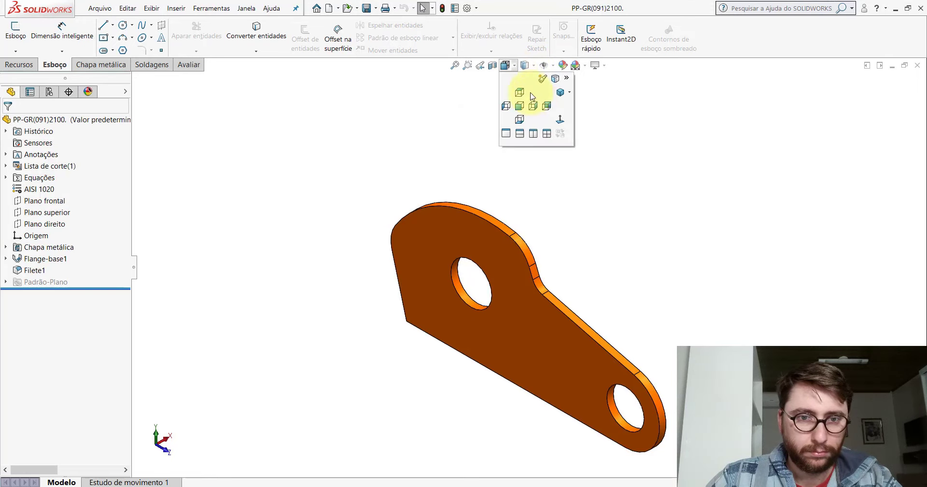
{"action": "left_click", "coordinate": [557, 81]}
{"action": "left_click", "coordinate": [331, 357]}
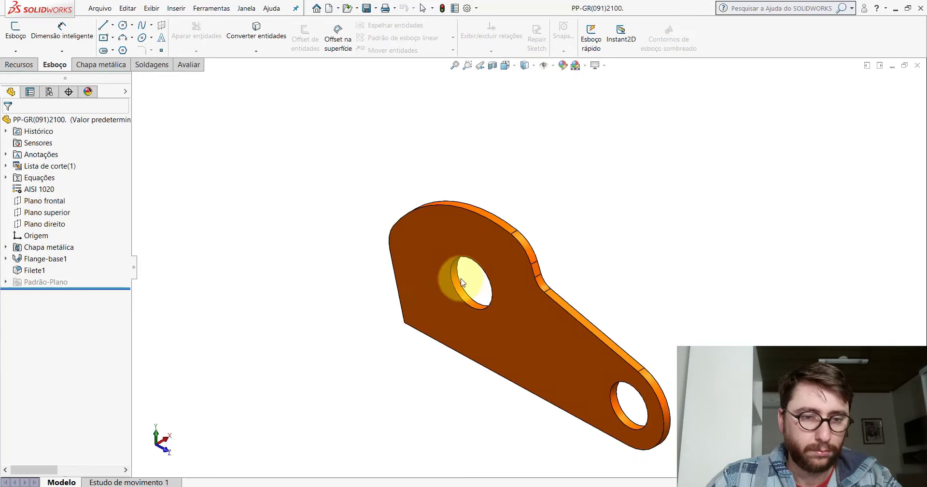
{"action": "scroll", "coordinate": [546, 299], "scroll_direction": "up", "scroll_amount": 3}
{"action": "scroll", "coordinate": [569, 311], "scroll_direction": "down", "scroll_amount": 3}
{"action": "scroll", "coordinate": [592, 285], "scroll_direction": "down", "scroll_amount": 3}
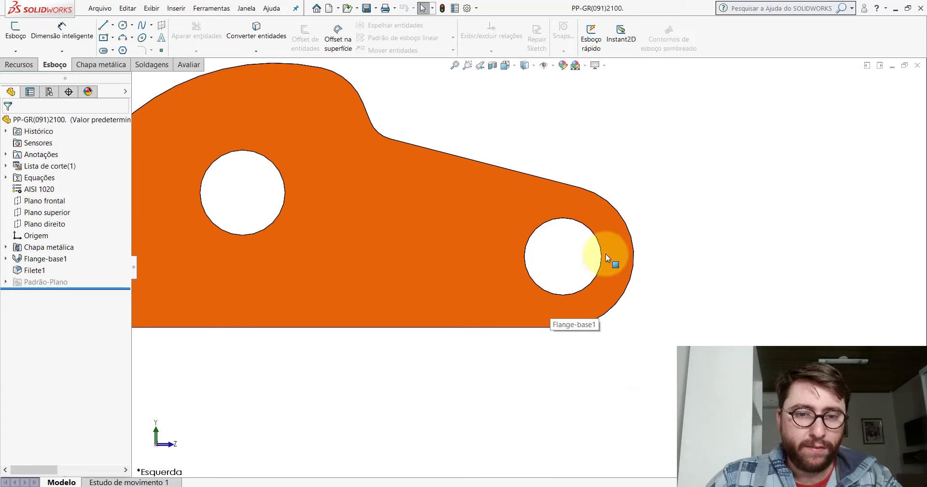
Measure the right hole: 54.5 mm diameter, centre 50 mm above the bottom edge
{"action": "left_click", "coordinate": [197, 67]}
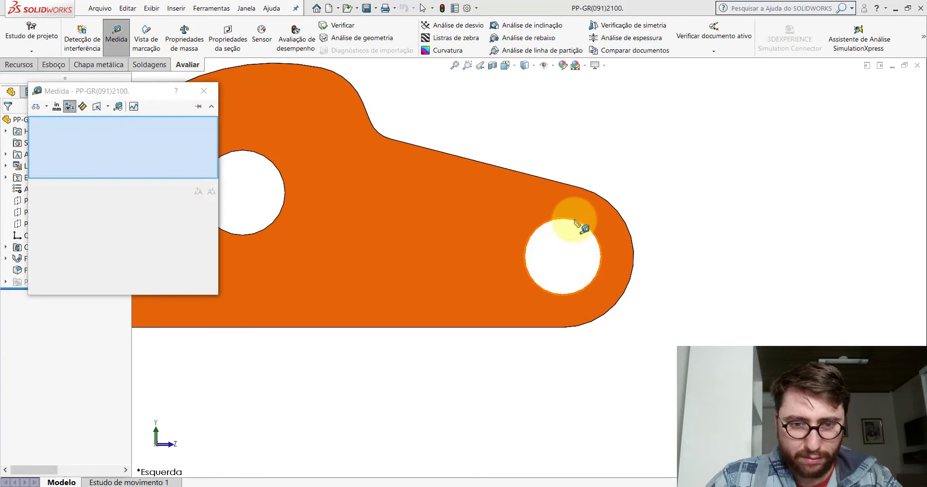
{"action": "left_click", "coordinate": [575, 219]}
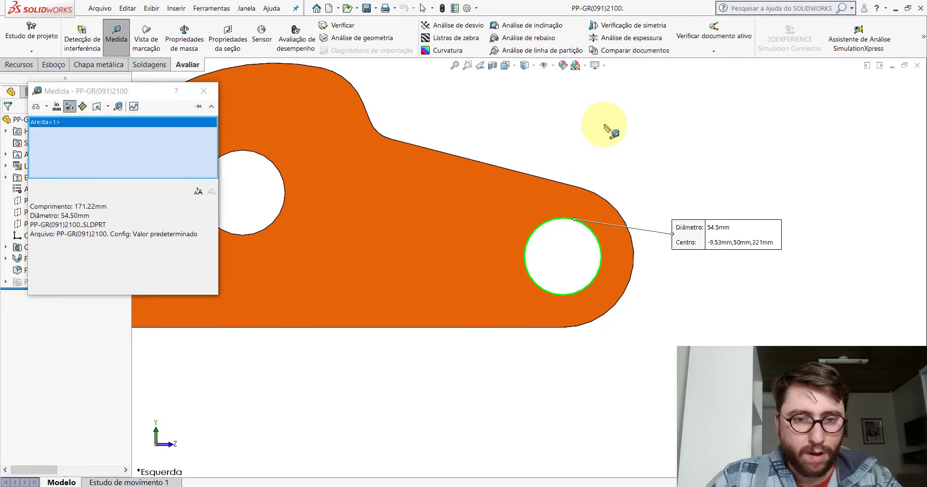
{"action": "left_click", "coordinate": [593, 246]}
{"action": "left_click", "coordinate": [600, 247]}
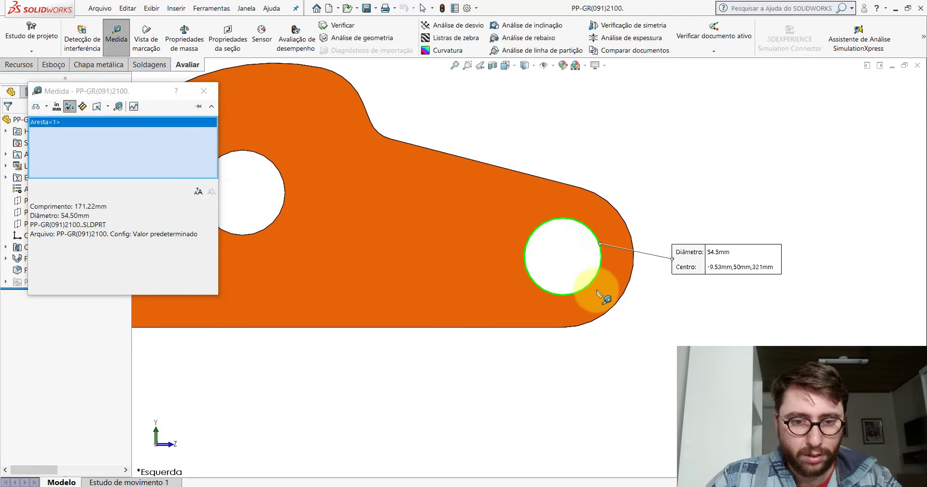
{"action": "left_click", "coordinate": [563, 327]}
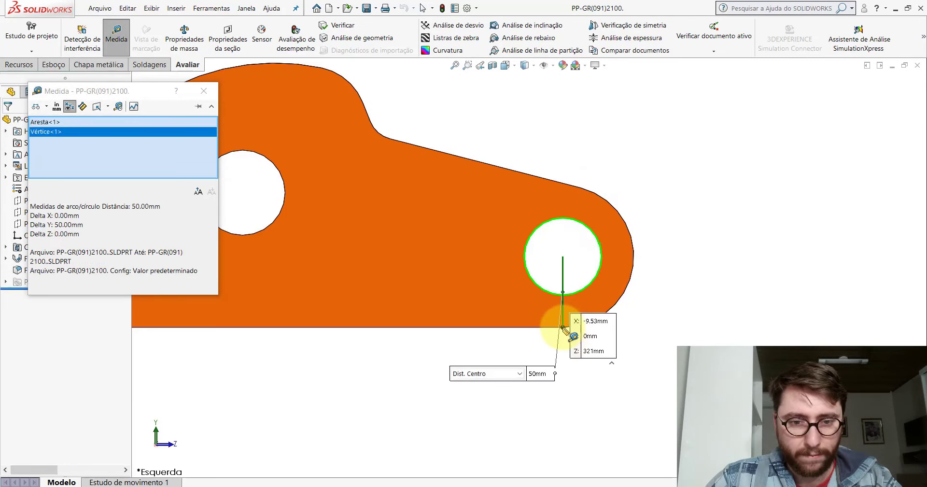
{"action": "key", "text": "Escape"}
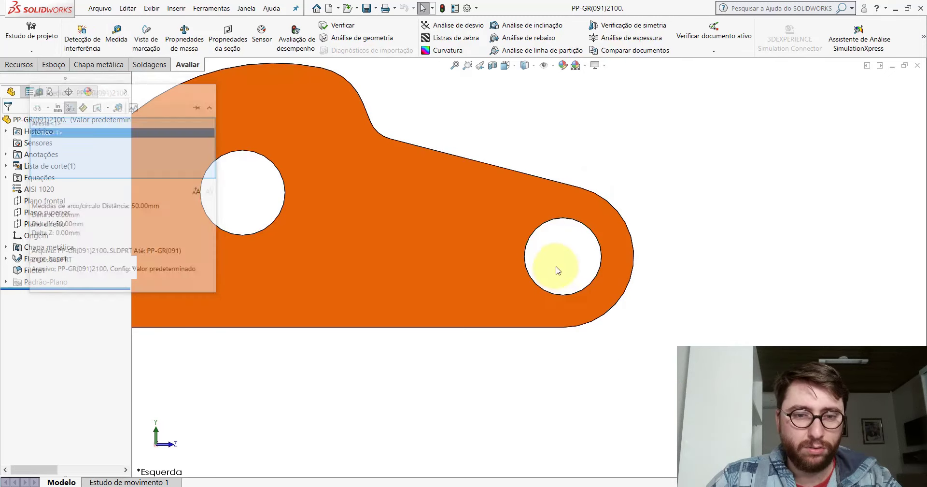
In Peça1, draw a circle whose centre is aligned above the horizontal line's right end
{"action": "left_click", "coordinate": [540, 438]}
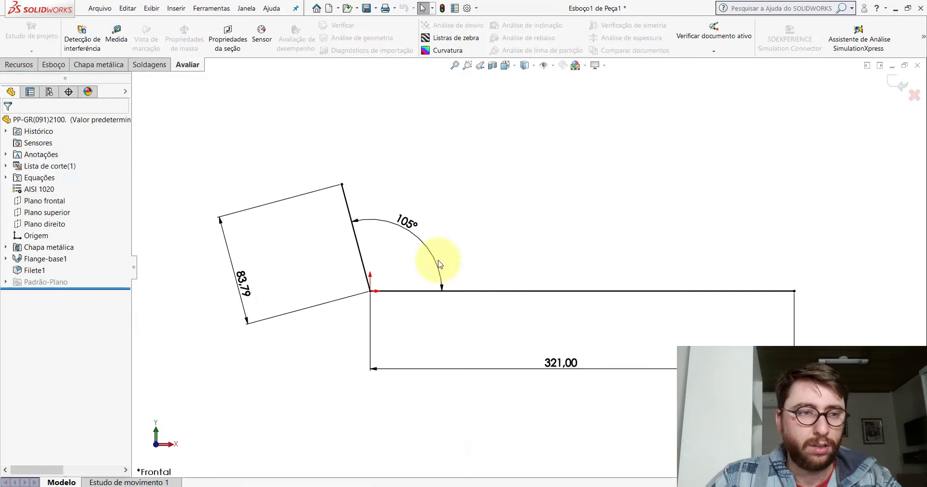
{"action": "left_click", "coordinate": [59, 65]}
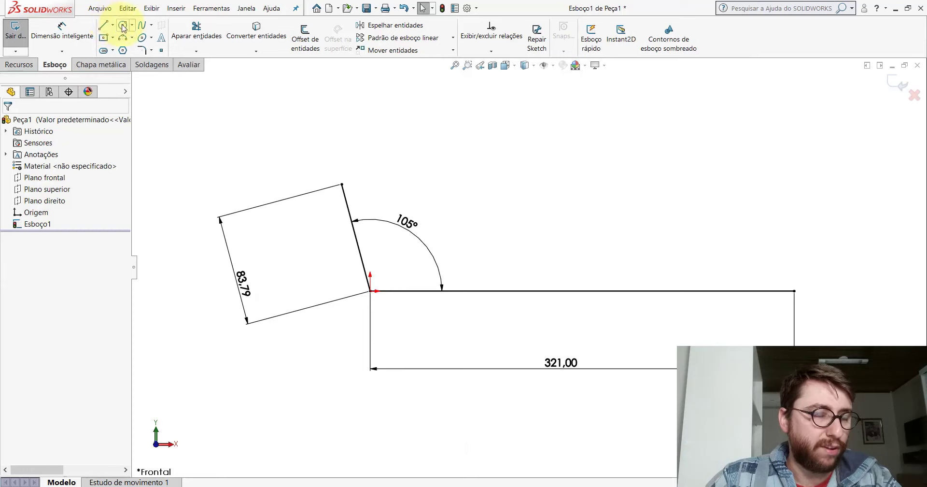
{"action": "left_click", "coordinate": [124, 24]}
{"action": "scroll", "coordinate": [531, 212], "scroll_direction": "up", "scroll_amount": 3}
{"action": "scroll", "coordinate": [782, 278], "scroll_direction": "down", "scroll_amount": 3}
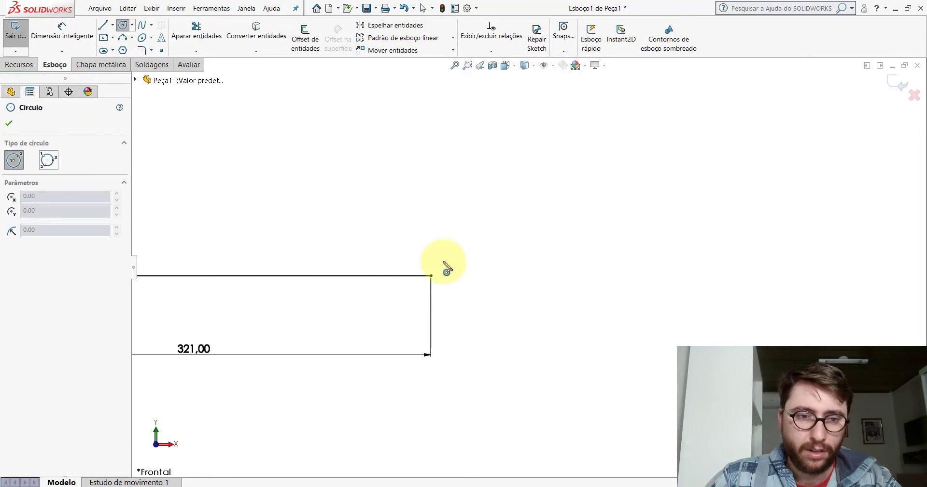
{"action": "scroll", "coordinate": [449, 251], "scroll_direction": "down", "scroll_amount": 2}
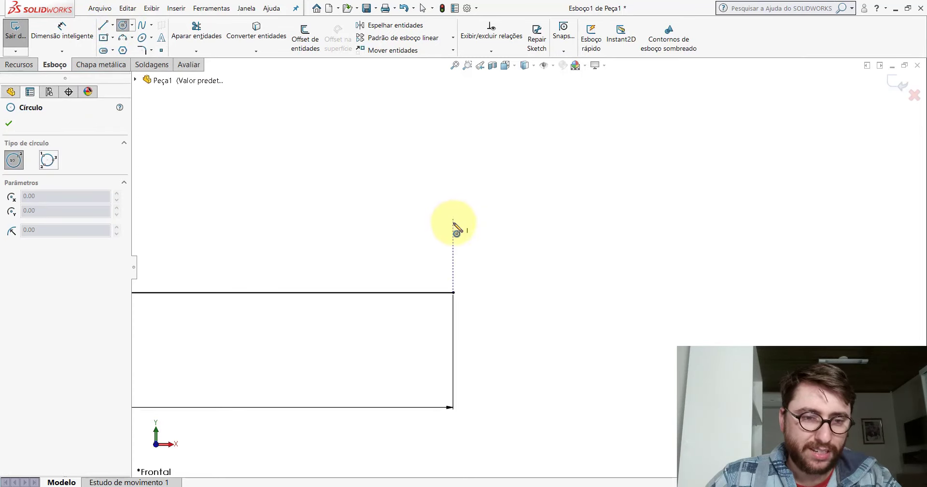
{"action": "left_click", "coordinate": [453, 223]}
{"action": "left_click", "coordinate": [483, 192]}
{"action": "key", "text": "Escape"}
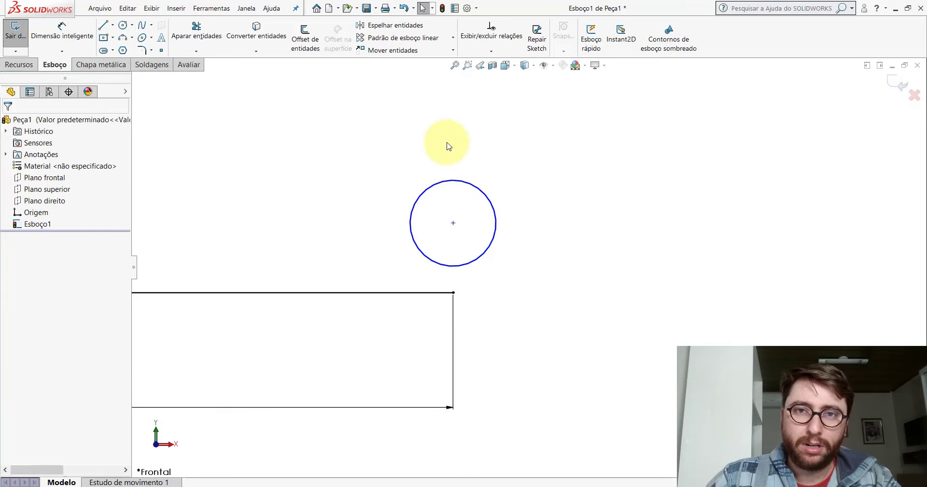
{"action": "left_click", "coordinate": [454, 223]}
{"action": "left_click", "coordinate": [453, 293], "text": "ctrl"}
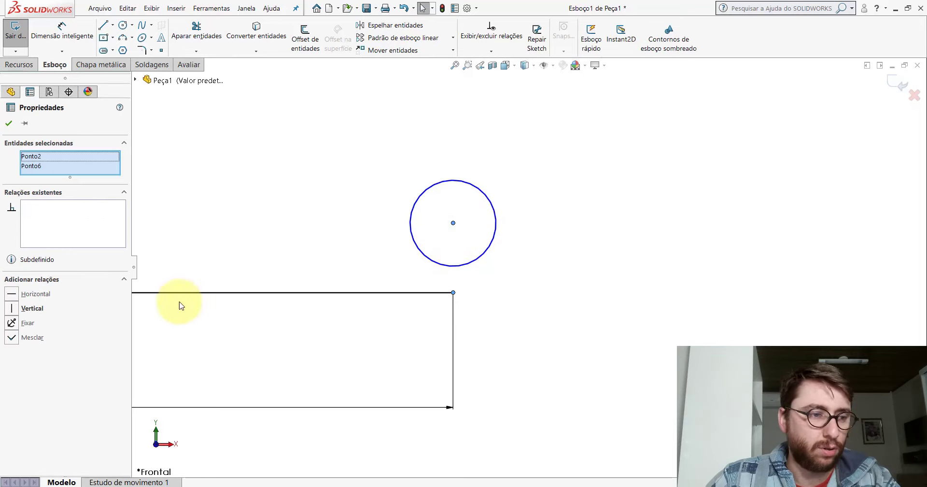
{"action": "left_click", "coordinate": [11, 124]}
Dimension the circle to Ø54.5 mm with its centre 50 mm above the line end
{"action": "left_click", "coordinate": [58, 36]}
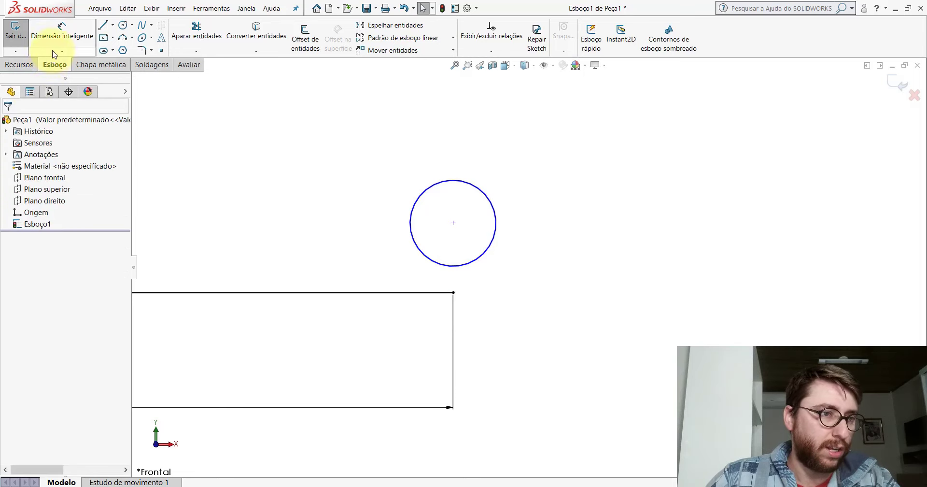
{"action": "left_click", "coordinate": [471, 190]}
{"action": "left_click", "coordinate": [541, 226]}
{"action": "type", "text": "54,"}
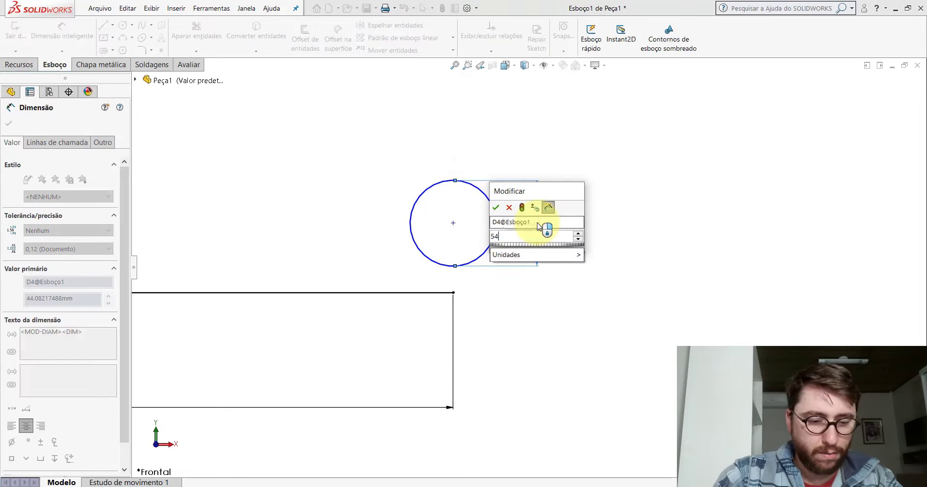
{"action": "type", "text": "5"}
{"action": "key", "text": "Return"}
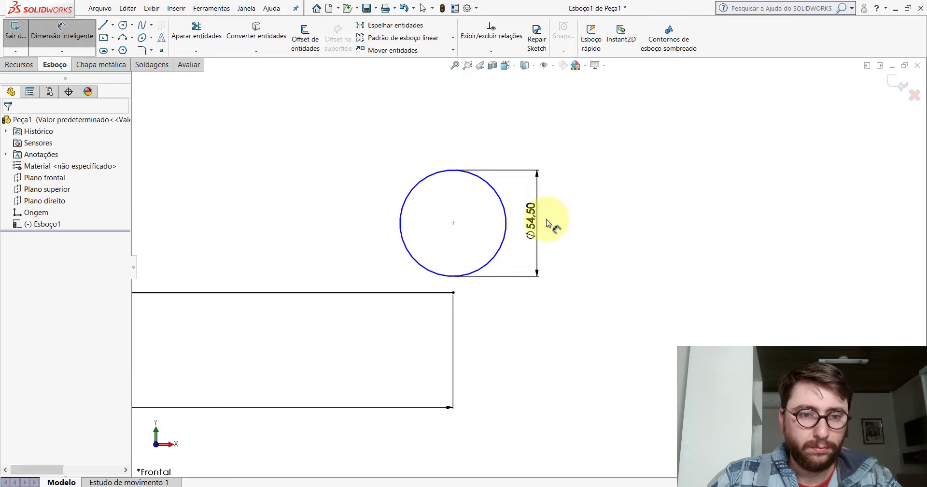
{"action": "left_click", "coordinate": [454, 223]}
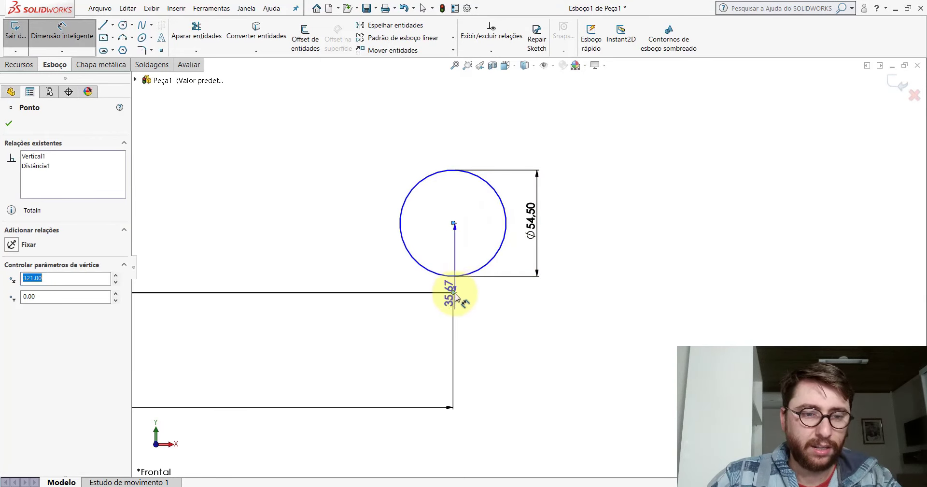
{"action": "left_click", "coordinate": [594, 246]}
{"action": "type", "text": "50"}
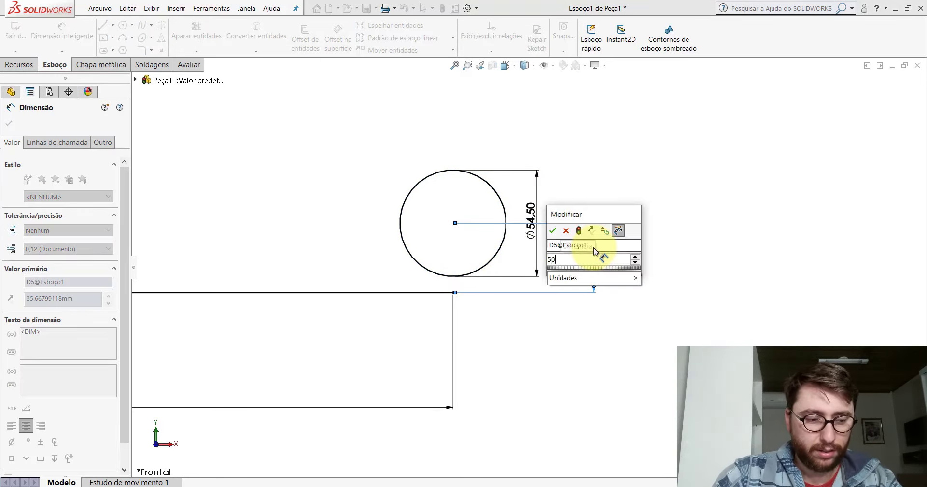
{"action": "key", "text": "Return"}
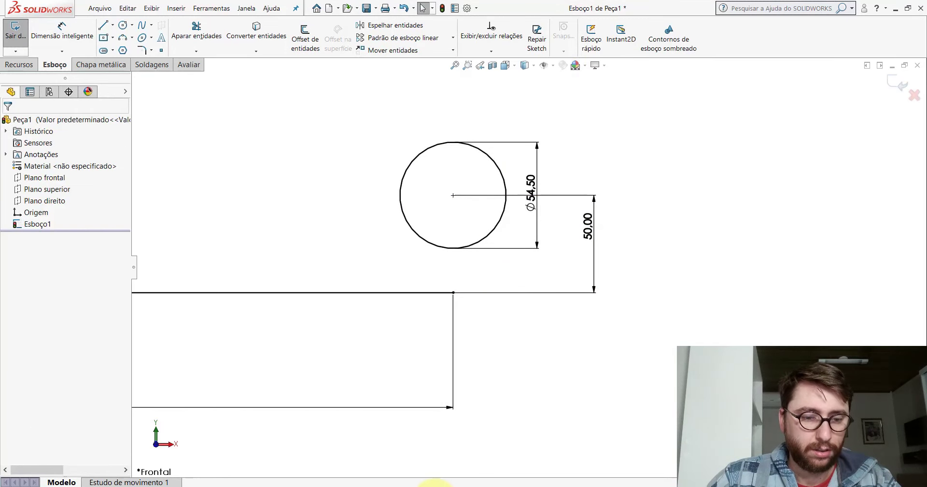
{"action": "left_click", "coordinate": [444, 456]}
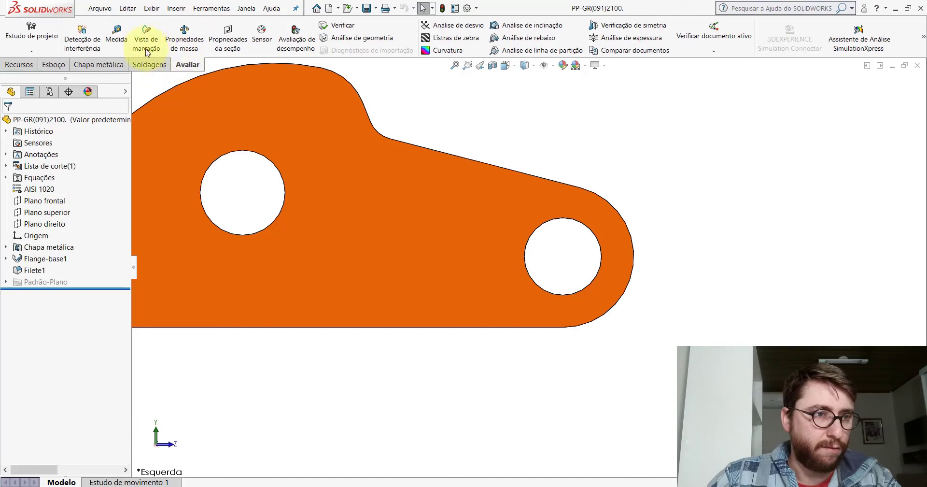
Measure the reference part's right end arc, finding a 50 mm radius
{"action": "left_click", "coordinate": [117, 36]}
{"action": "left_click", "coordinate": [626, 222]}
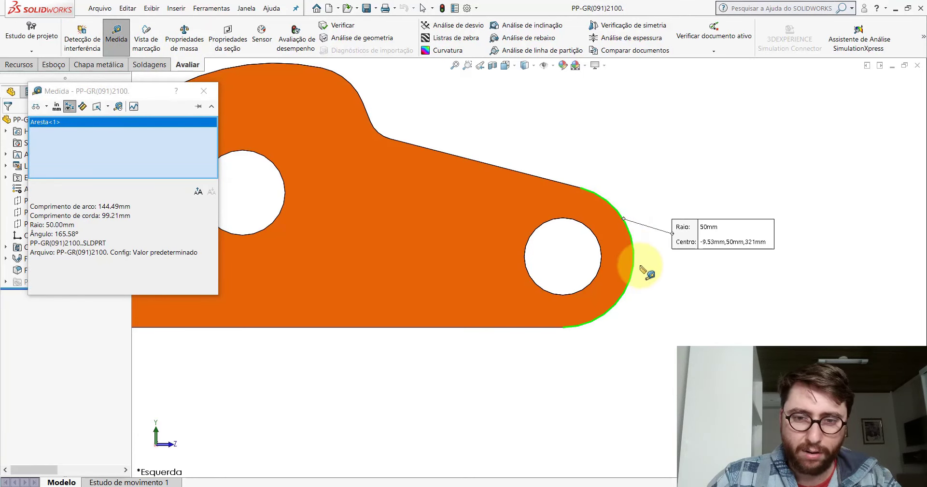
{"action": "key", "text": "Escape"}
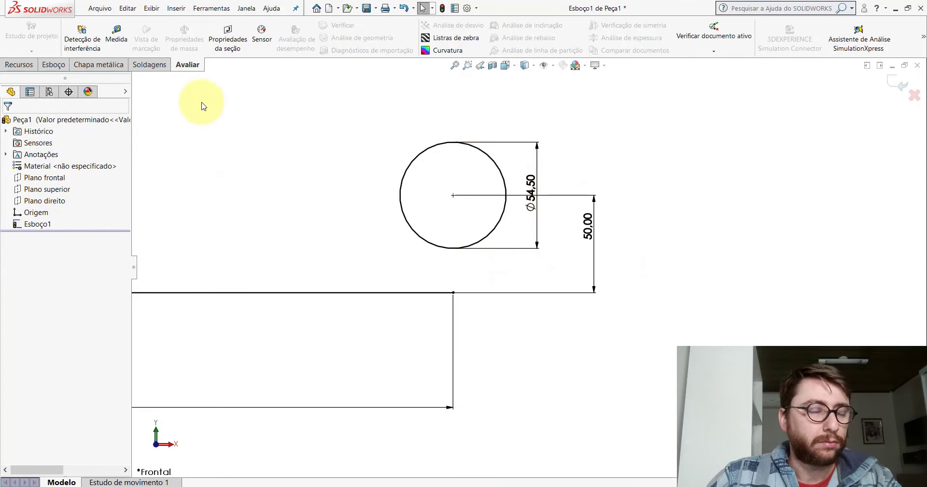
Draw a 50 mm-radius circle concentric with the hole, reaching the line's right end
{"action": "left_click", "coordinate": [57, 64]}
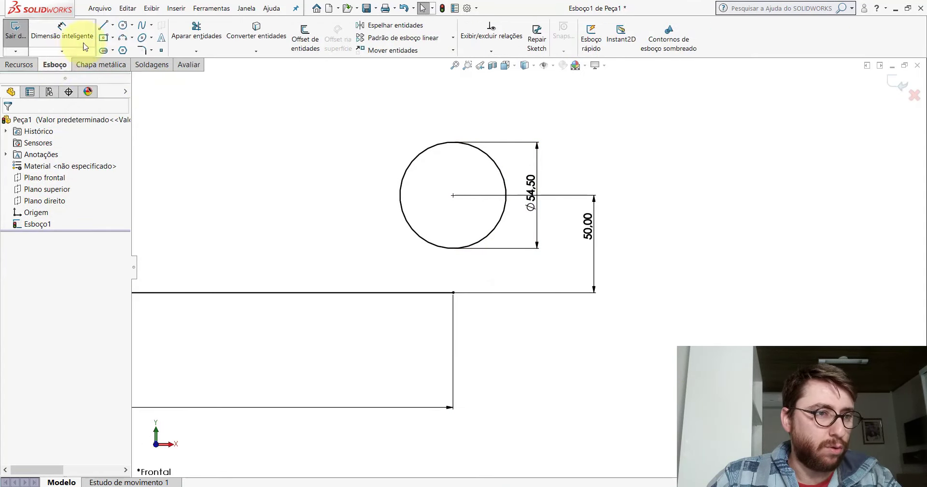
{"action": "left_click", "coordinate": [121, 26]}
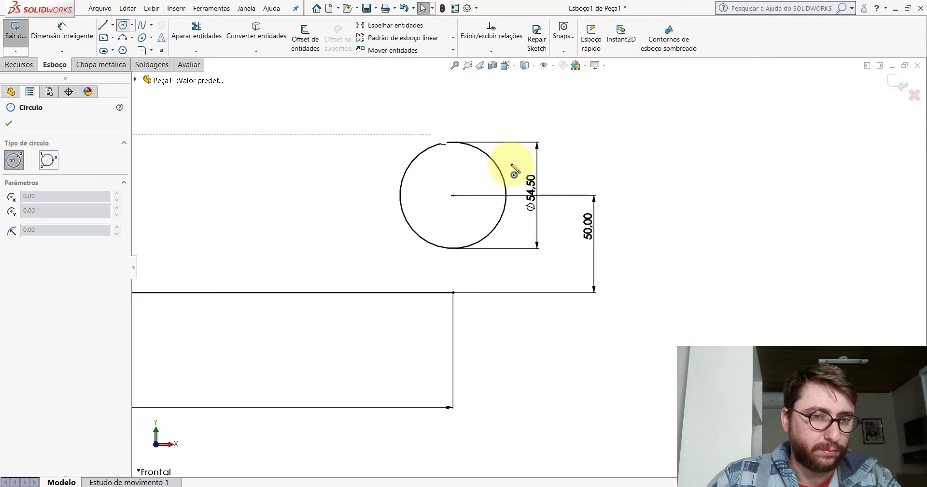
{"action": "left_click", "coordinate": [454, 196]}
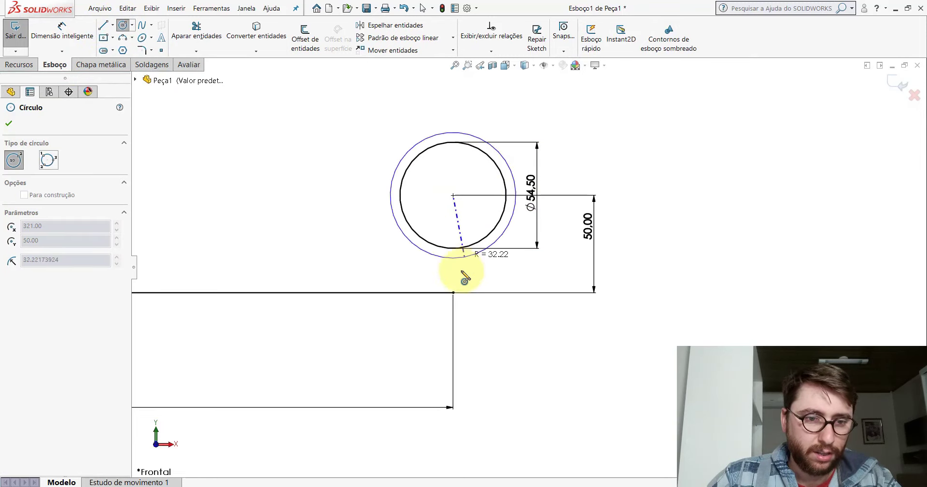
{"action": "scroll", "coordinate": [471, 296], "scroll_direction": "down", "scroll_amount": 3}
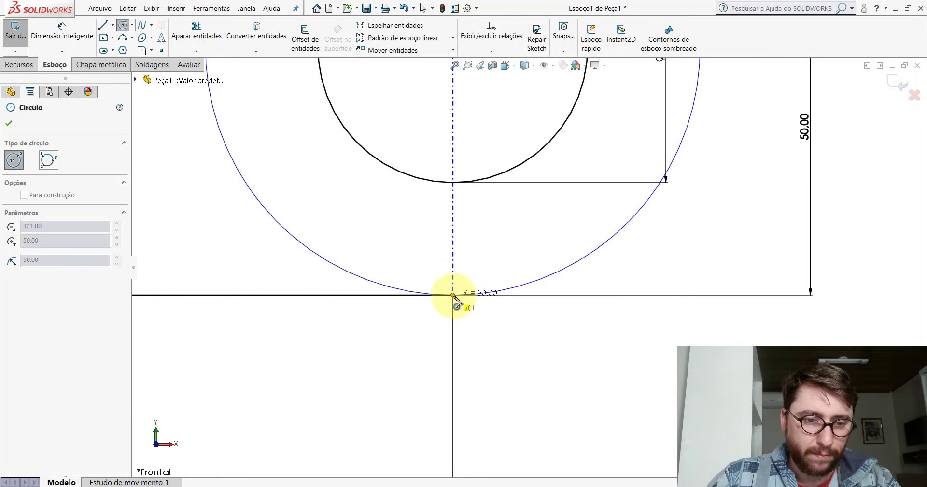
{"action": "left_click", "coordinate": [453, 295]}
{"action": "key", "text": "Escape"}
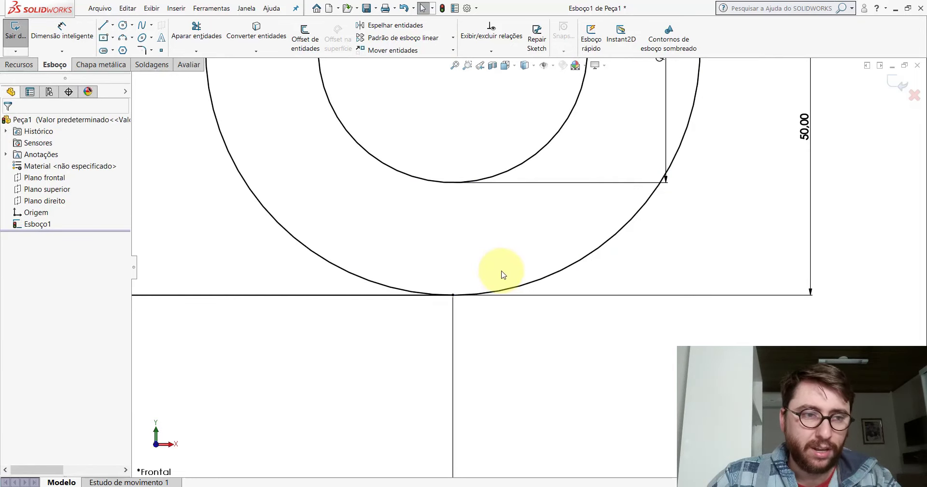
{"action": "scroll", "coordinate": [502, 275], "scroll_direction": "up", "scroll_amount": 4}
{"action": "left_click", "coordinate": [62, 30]}
{"action": "key", "text": "f"}
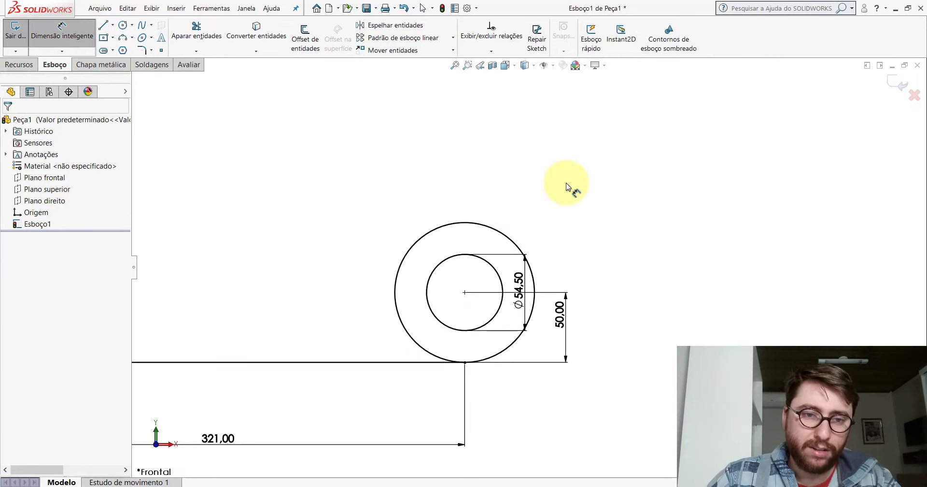
{"action": "left_click", "coordinate": [505, 236]}
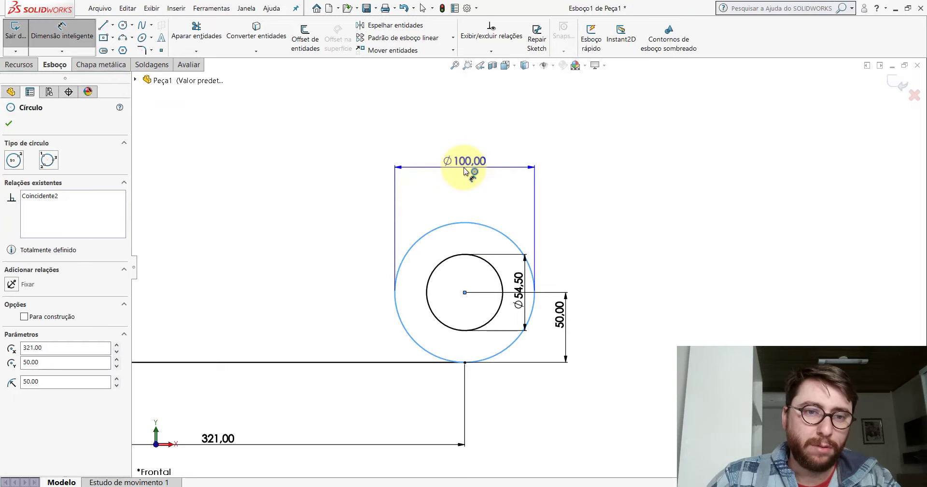
{"action": "key", "text": "Escape"}
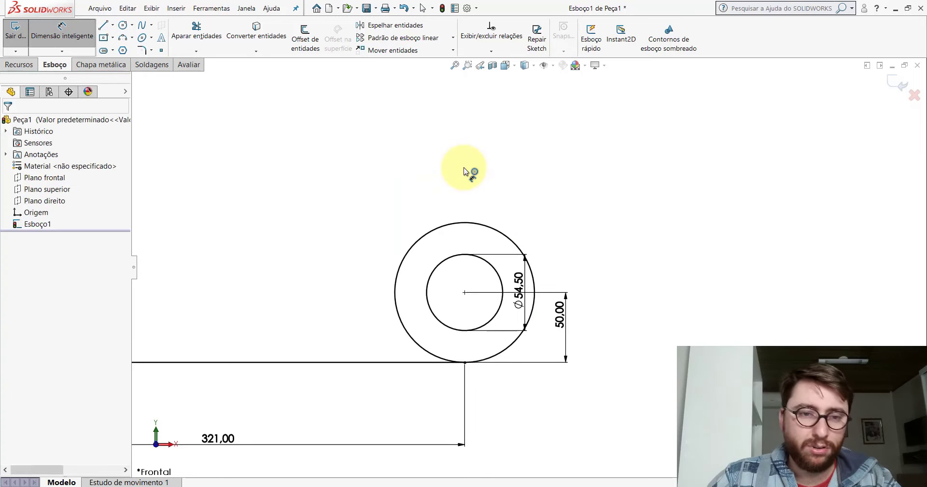
{"action": "key", "text": "Escape"}
{"action": "scroll", "coordinate": [503, 256], "scroll_direction": "up", "scroll_amount": 5}
{"action": "scroll", "coordinate": [482, 226], "scroll_direction": "down", "scroll_amount": 3}
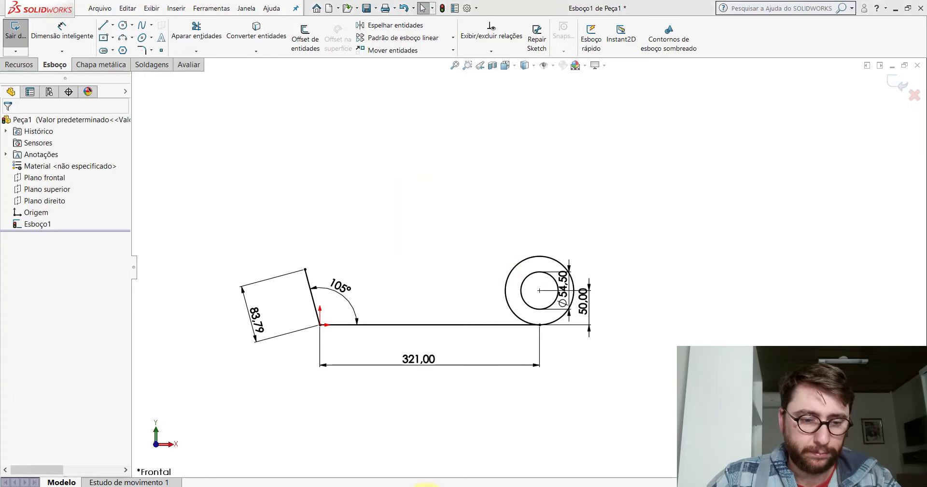
After comparing with the reference part, draw a line from the outer circle up and to the left
{"action": "left_click", "coordinate": [427, 439]}
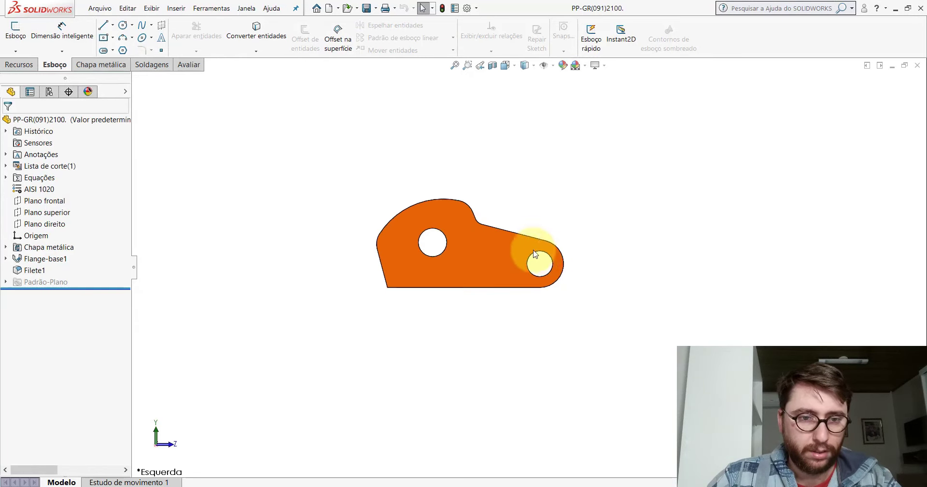
{"action": "scroll", "coordinate": [482, 241], "scroll_direction": "down", "scroll_amount": 4}
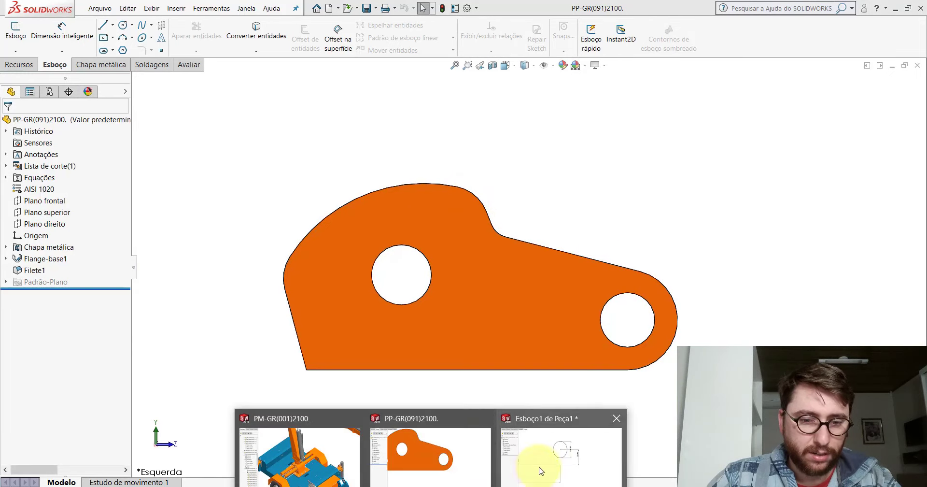
{"action": "left_click", "coordinate": [542, 467]}
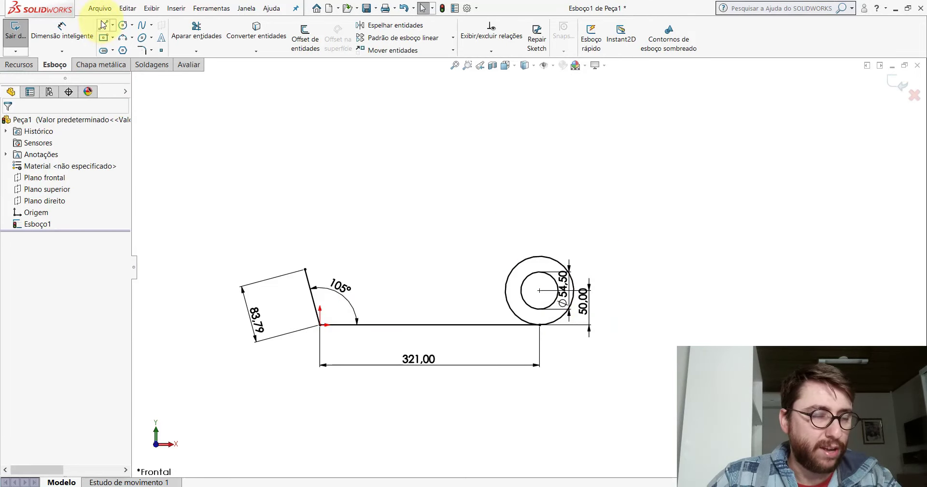
{"action": "left_click", "coordinate": [103, 25]}
{"action": "scroll", "coordinate": [526, 237], "scroll_direction": "down", "scroll_amount": 2}
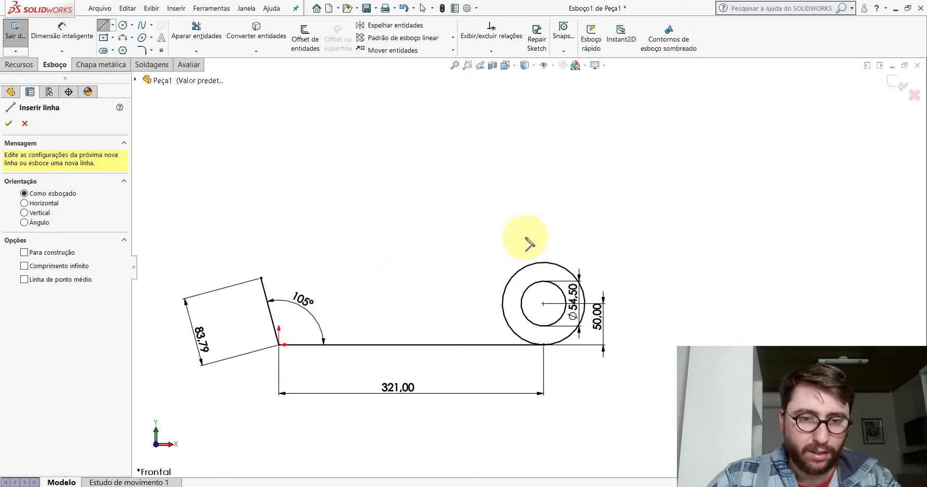
{"action": "left_click", "coordinate": [575, 266]}
{"action": "left_click", "coordinate": [416, 189]}
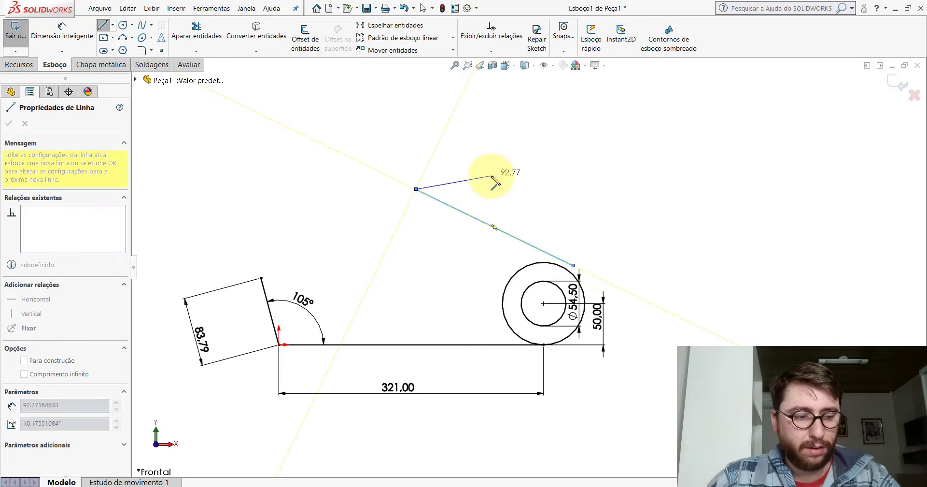
{"action": "key", "text": "Escape"}
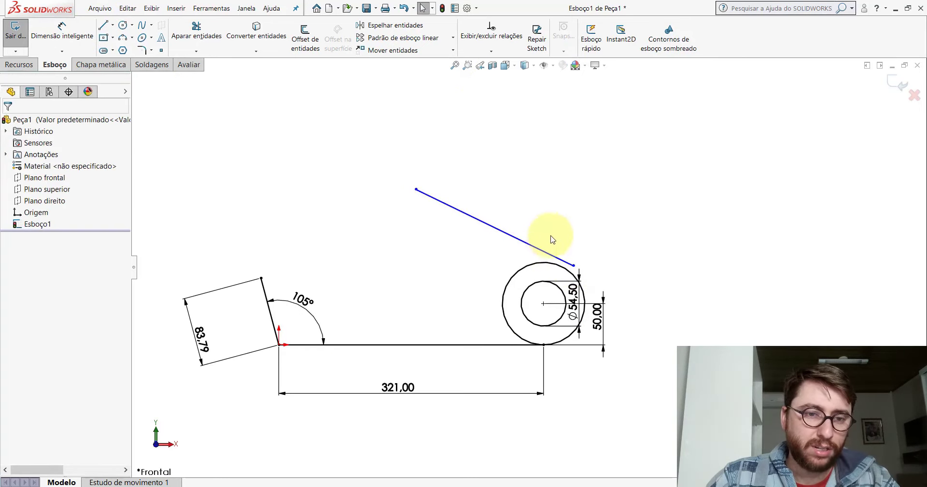
Make the slanted line tangent to the 50 mm-radius outer circle
{"action": "scroll", "coordinate": [555, 263], "scroll_direction": "up", "scroll_amount": 2}
{"action": "scroll", "coordinate": [517, 266], "scroll_direction": "down", "scroll_amount": 1}
{"action": "scroll", "coordinate": [511, 272], "scroll_direction": "down", "scroll_amount": 2}
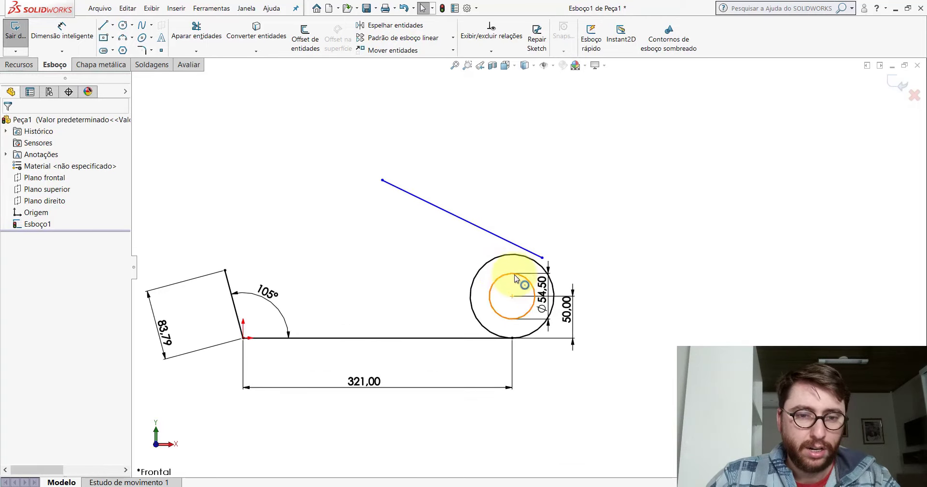
{"action": "scroll", "coordinate": [517, 282], "scroll_direction": "down", "scroll_amount": 2}
{"action": "scroll", "coordinate": [548, 257], "scroll_direction": "down", "scroll_amount": 2}
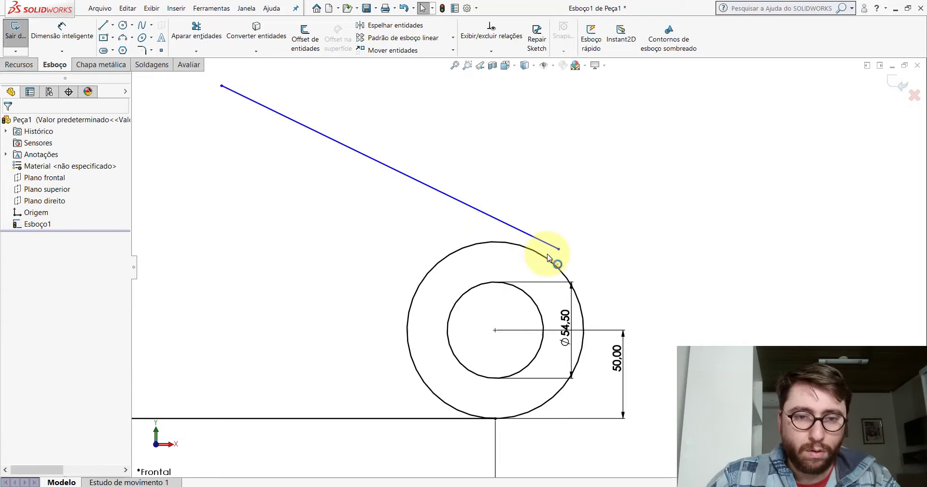
{"action": "left_click", "coordinate": [538, 242]}
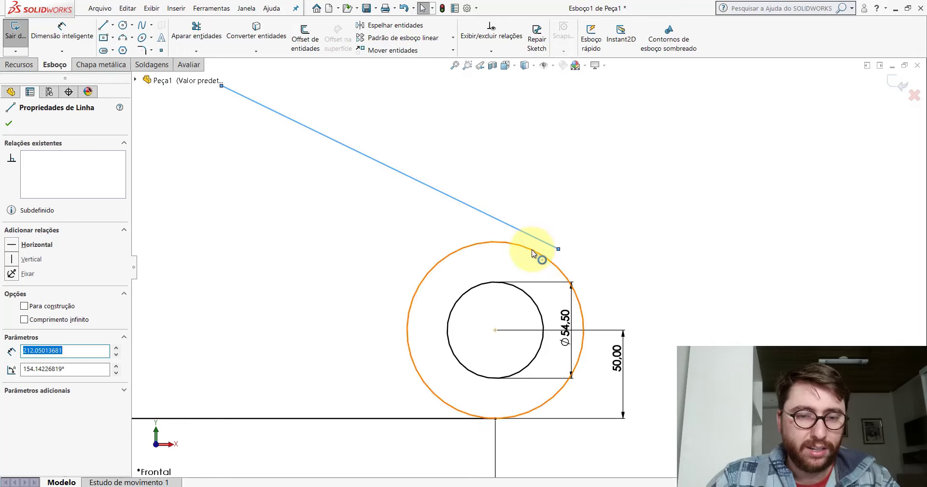
{"action": "left_click", "coordinate": [532, 251], "text": "ctrl"}
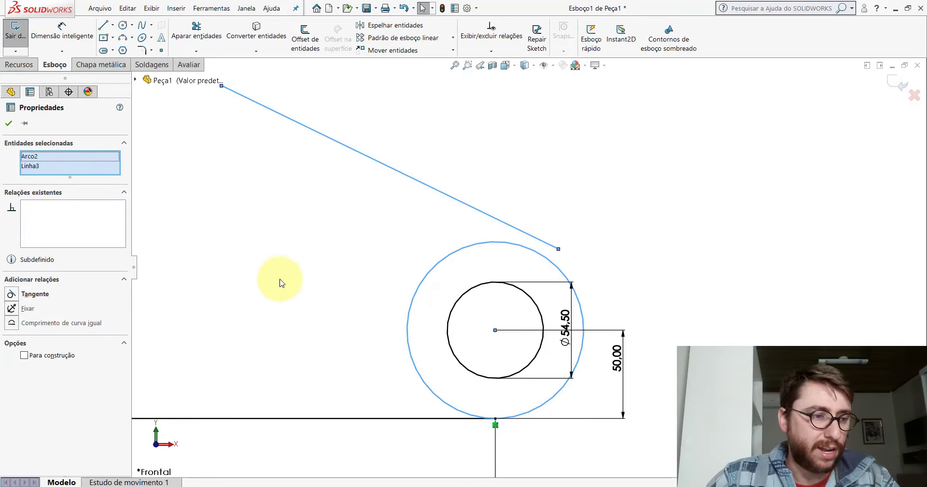
{"action": "left_click", "coordinate": [11, 294]}
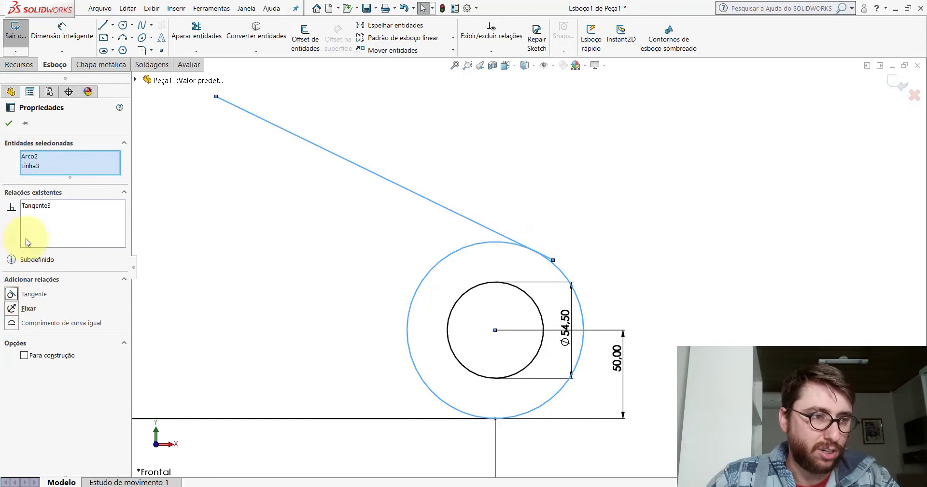
{"action": "left_click", "coordinate": [8, 122]}
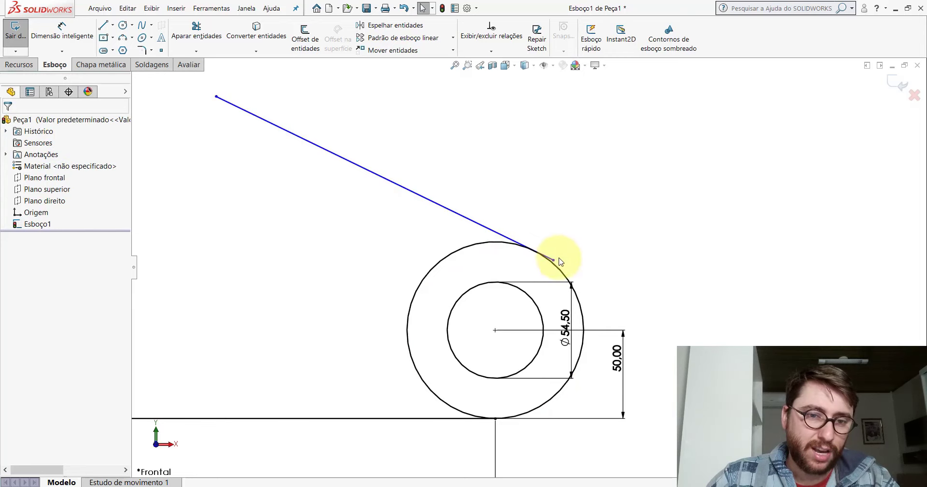
Trim the line's overhang so it ends on the outer circle
{"action": "left_click", "coordinate": [197, 34]}
{"action": "scroll", "coordinate": [538, 256], "scroll_direction": "down", "scroll_amount": 4}
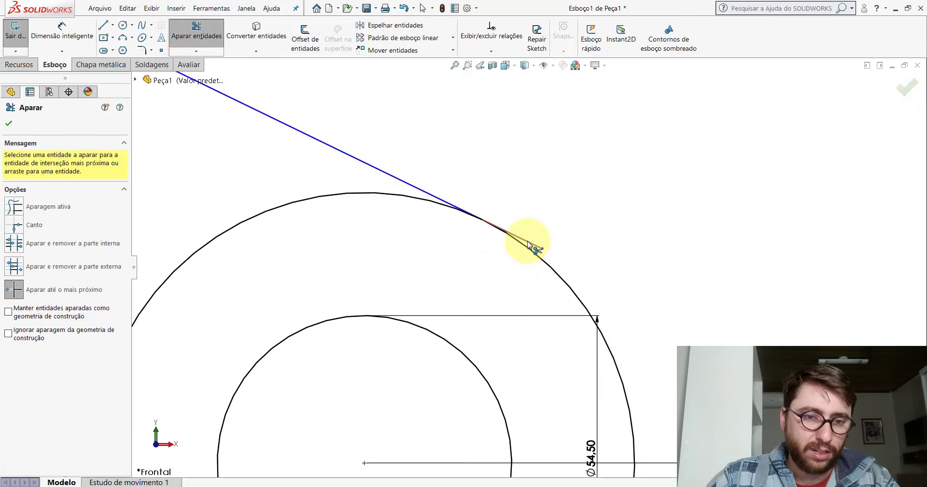
{"action": "left_click", "coordinate": [528, 243]}
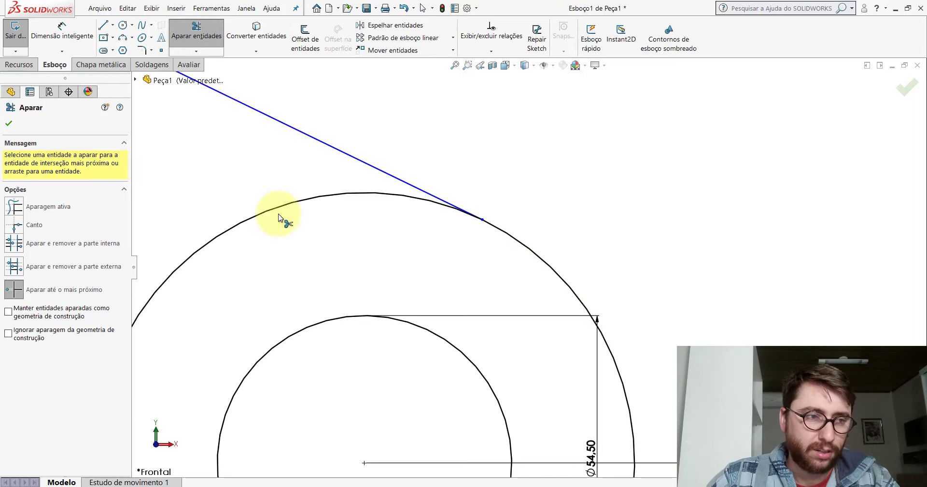
{"action": "left_click", "coordinate": [8, 123]}
{"action": "scroll", "coordinate": [483, 240], "scroll_direction": "up", "scroll_amount": 5}
{"action": "scroll", "coordinate": [512, 246], "scroll_direction": "up", "scroll_amount": 4}
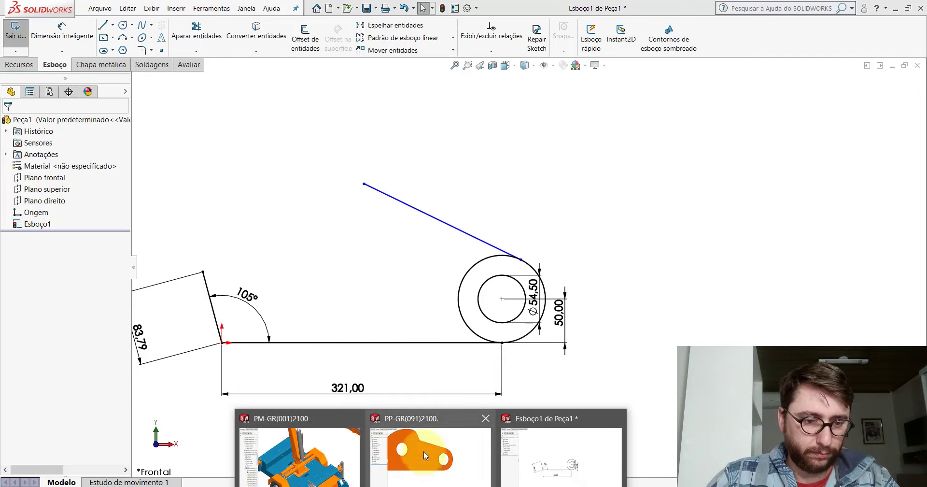
Draw a short line rising up and left from the tangent line's upper end
{"action": "left_click", "coordinate": [424, 451]}
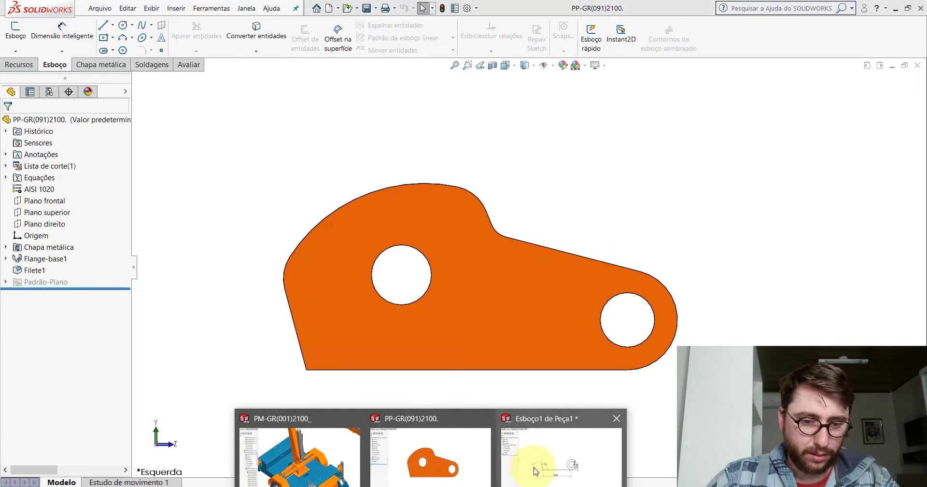
{"action": "left_click", "coordinate": [534, 464]}
{"action": "left_click", "coordinate": [103, 25]}
{"action": "scroll", "coordinate": [297, 148], "scroll_direction": "down", "scroll_amount": 3}
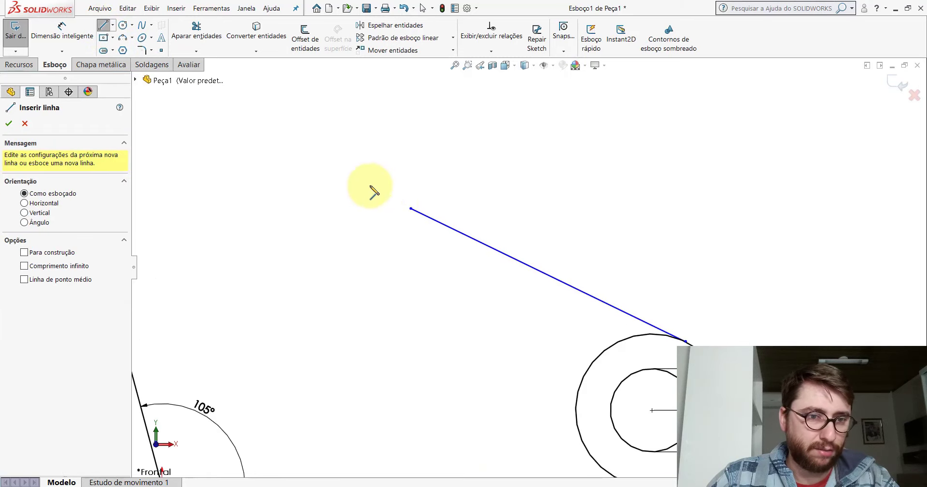
{"action": "left_click", "coordinate": [409, 218]}
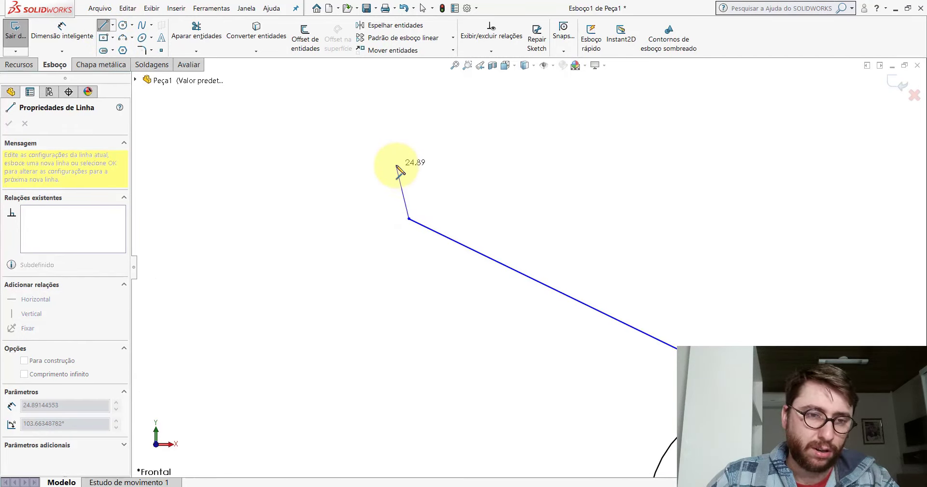
{"action": "left_click", "coordinate": [396, 166]}
{"action": "key", "text": "Escape"}
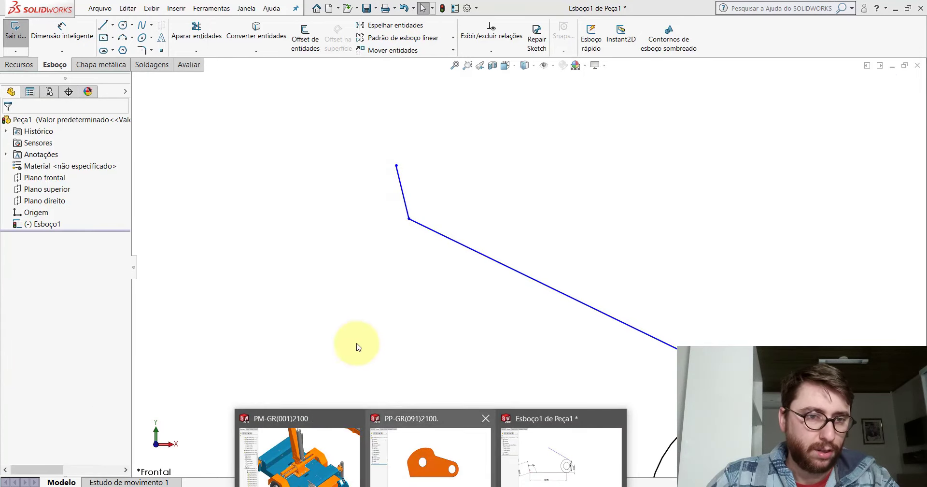
{"action": "key", "text": "z"}
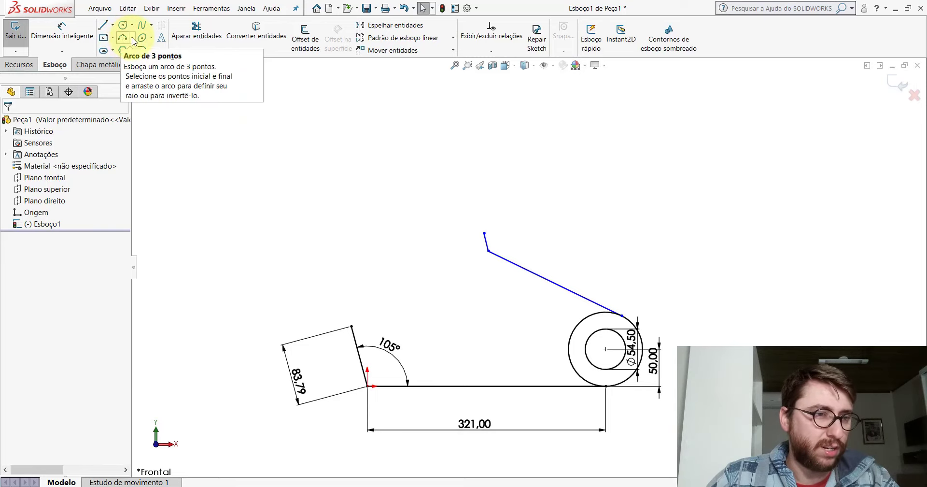
Try a tangent arc from the 83.79 edge top to the short line, then delete it
{"action": "left_click", "coordinate": [133, 40]}
{"action": "left_click", "coordinate": [138, 65]}
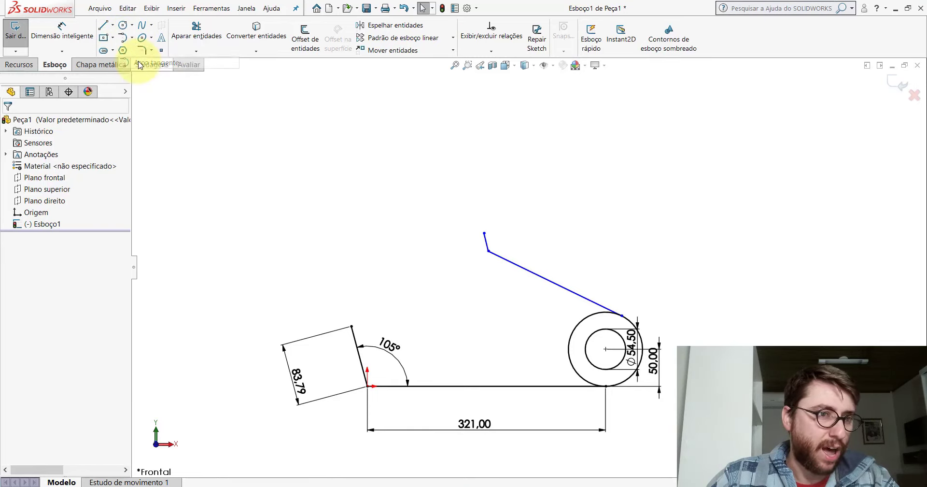
{"action": "scroll", "coordinate": [408, 321], "scroll_direction": "up", "scroll_amount": 3}
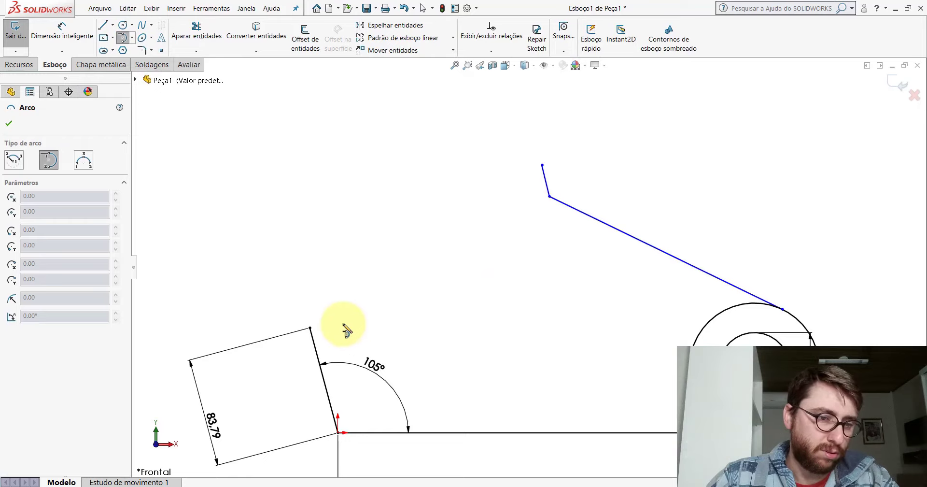
{"action": "left_click", "coordinate": [310, 328]}
{"action": "left_click", "coordinate": [541, 165]}
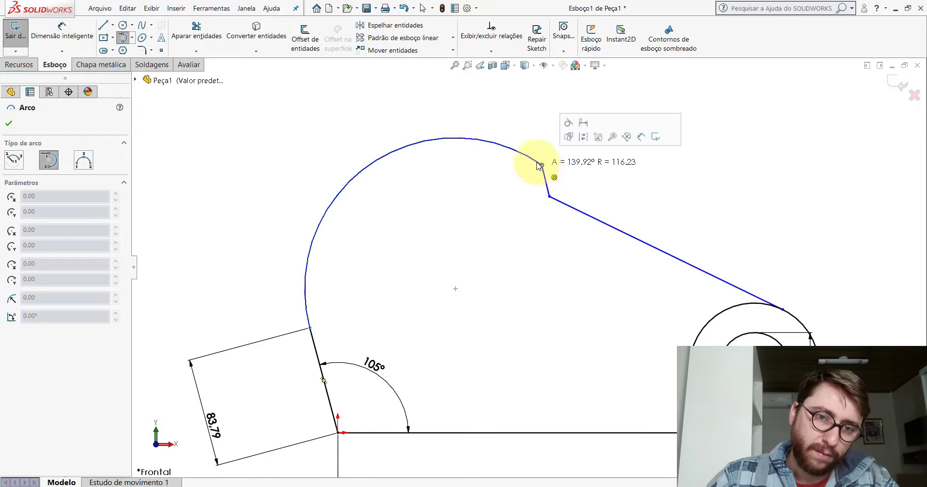
{"action": "key", "text": "Escape"}
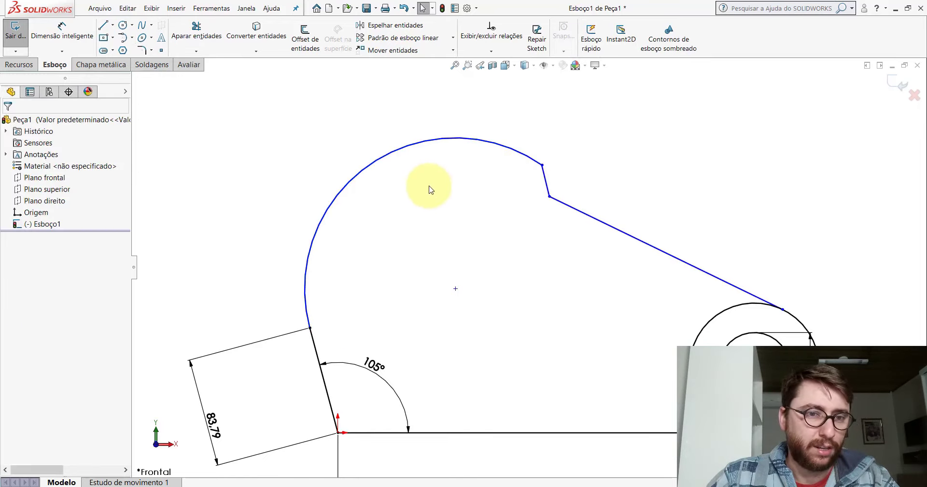
{"action": "left_click_drag", "start_coordinate": [456, 288], "coordinate": [460, 293]}
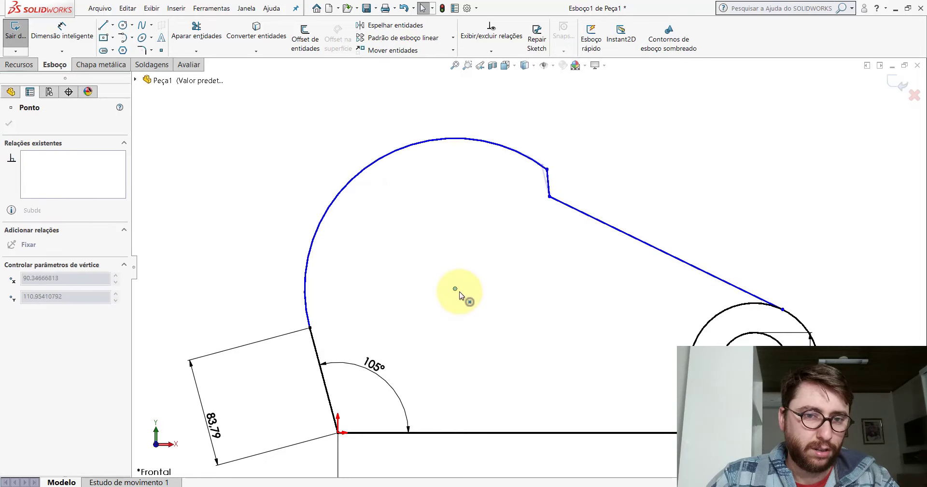
{"action": "left_click", "coordinate": [437, 140]}
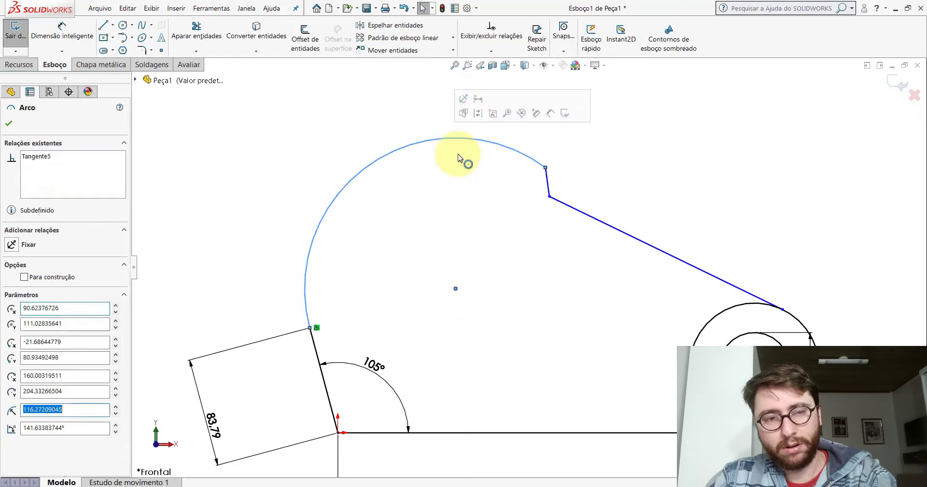
{"action": "key", "text": "Delete"}
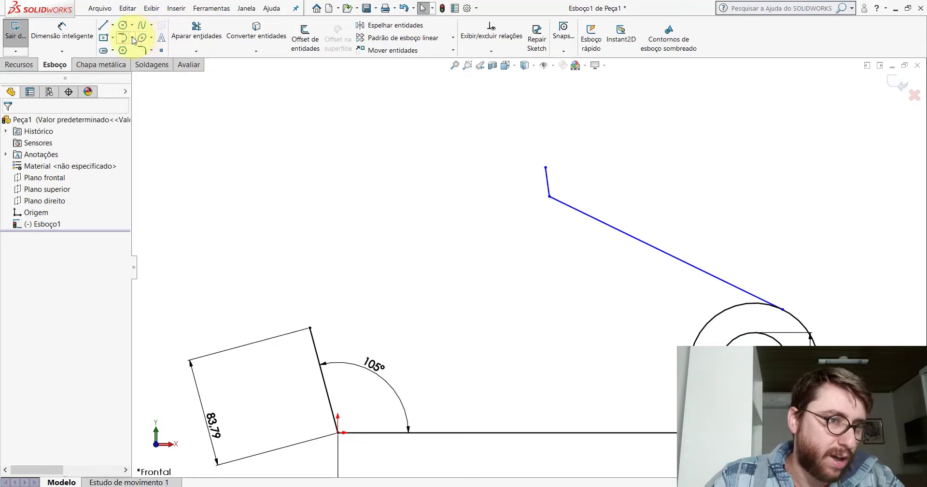
Join the 83.79 edge top to the short line's end with a three-point arc
{"action": "left_click", "coordinate": [133, 39]}
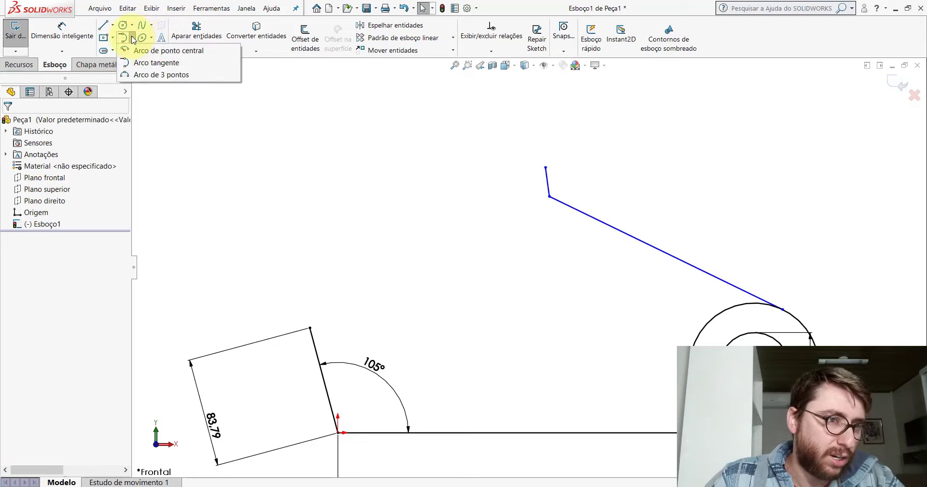
{"action": "left_click", "coordinate": [161, 76]}
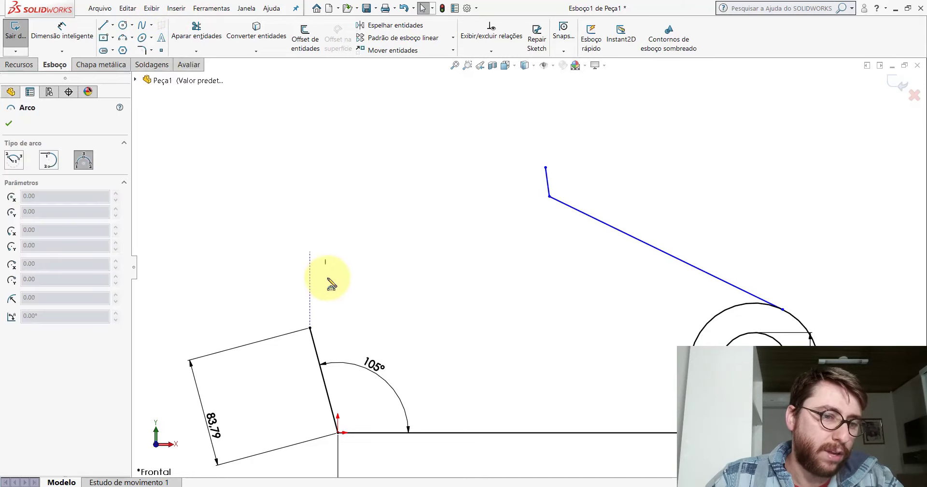
{"action": "left_click", "coordinate": [310, 328]}
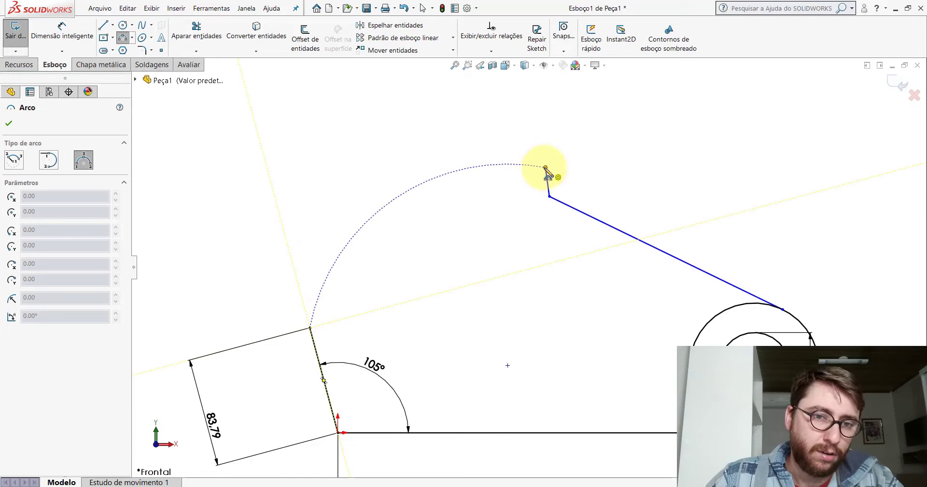
{"action": "left_click", "coordinate": [545, 167]}
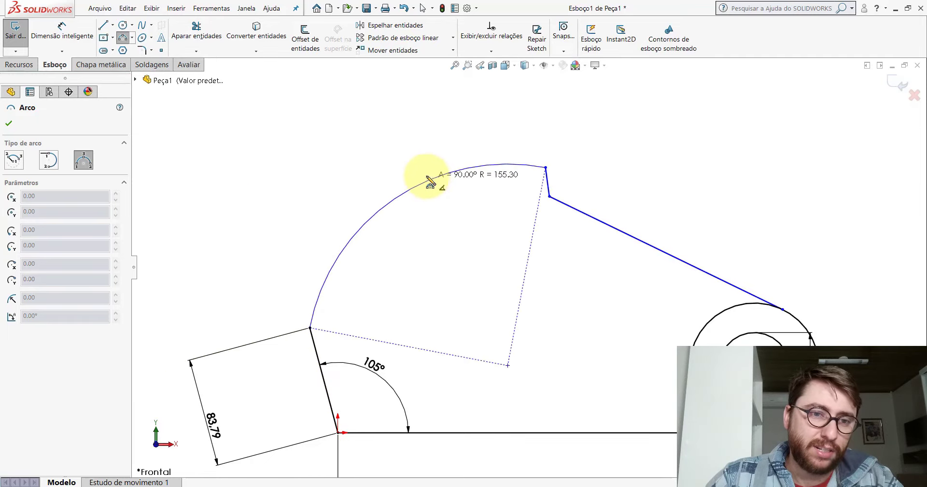
{"action": "left_click", "coordinate": [429, 183]}
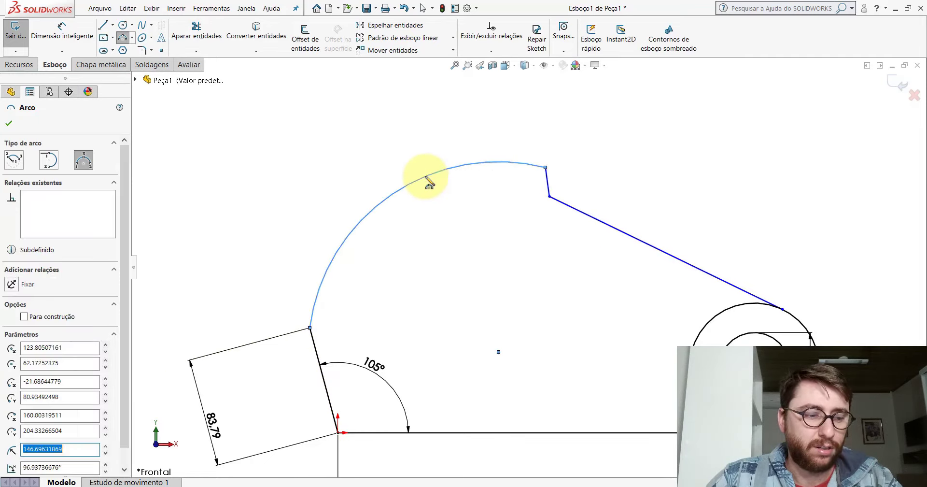
{"action": "key", "text": "Escape"}
Measure the angle between the reference part's slanted upper edge and bottom edge
{"action": "key", "text": "f"}
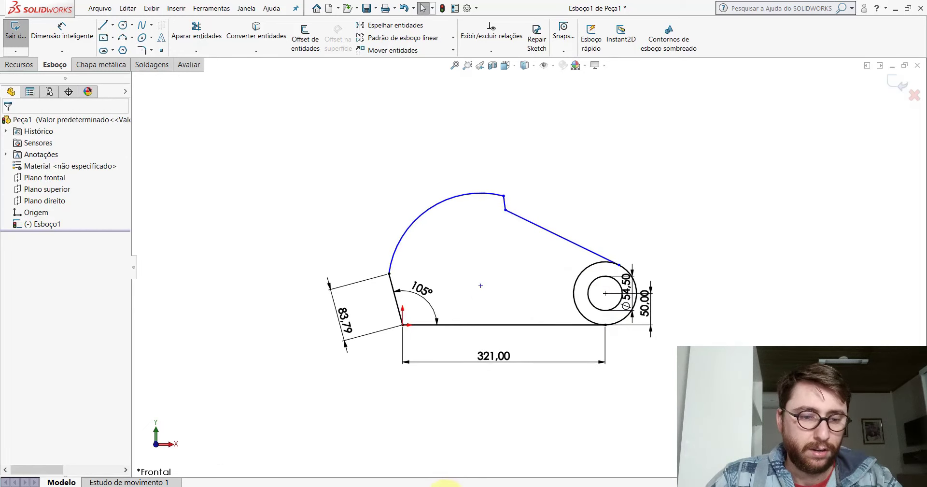
{"action": "left_click", "coordinate": [430, 454]}
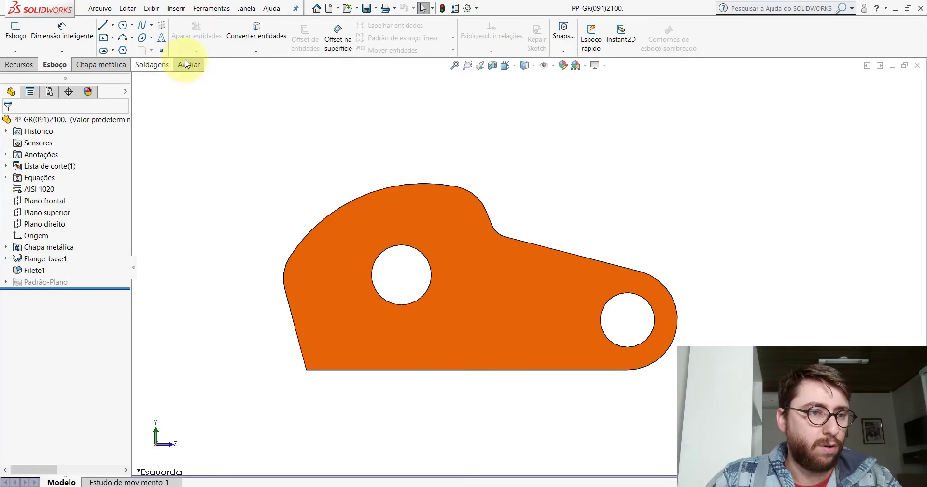
{"action": "left_click", "coordinate": [186, 63]}
{"action": "left_click", "coordinate": [127, 39]}
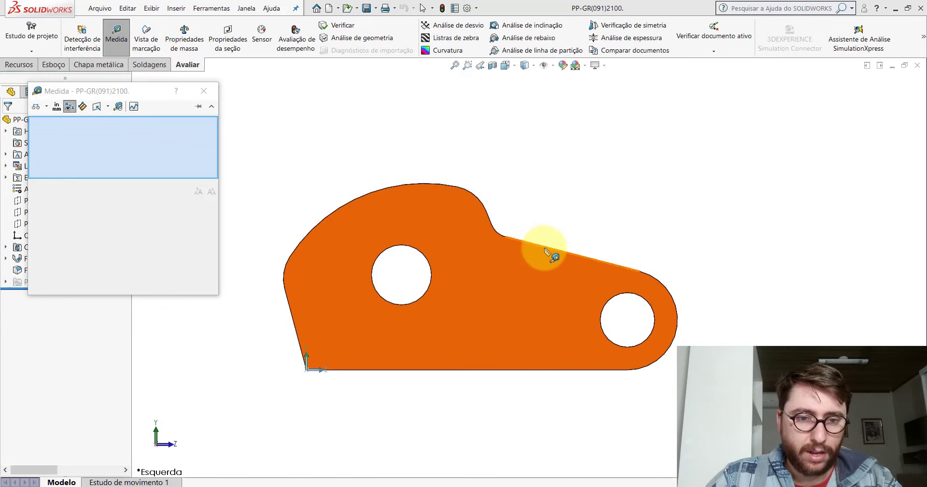
{"action": "left_click", "coordinate": [545, 247]}
{"action": "left_click", "coordinate": [528, 371]}
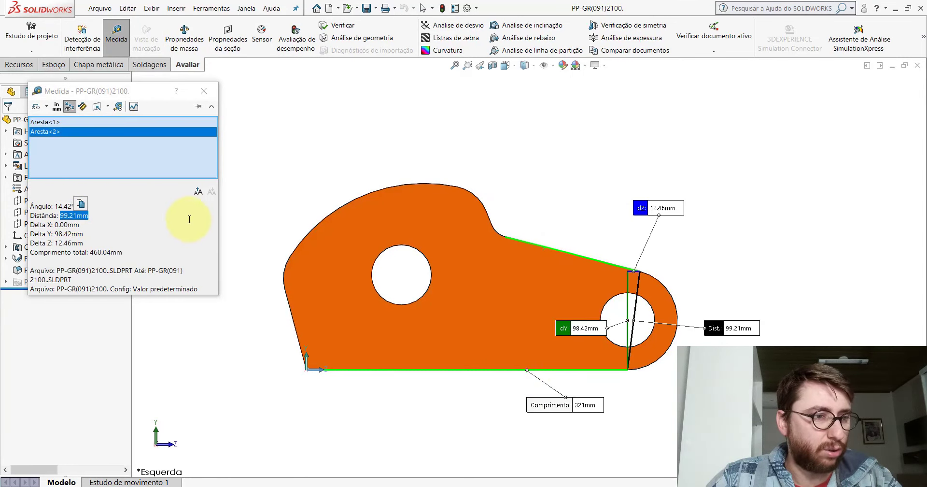
{"action": "key", "text": "Escape"}
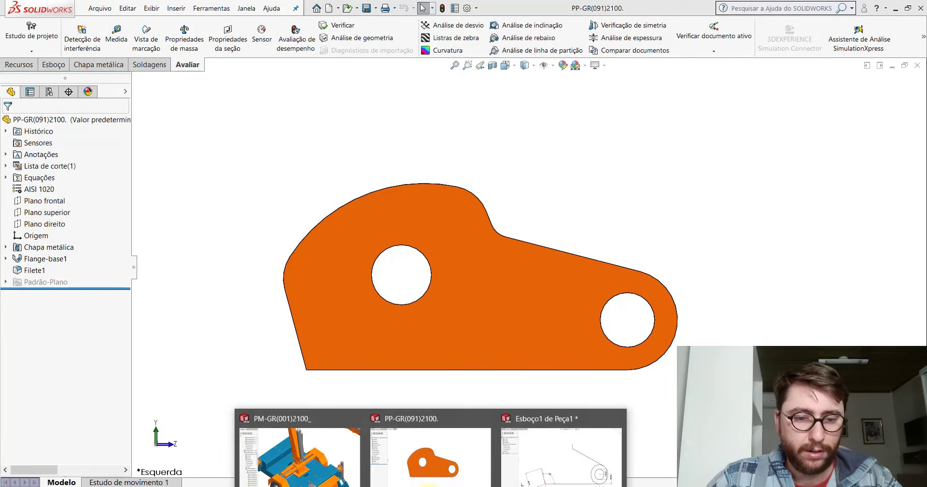
Dimension the sketch's slanted line at 14.42° to the bottom line
{"action": "left_click", "coordinate": [540, 471]}
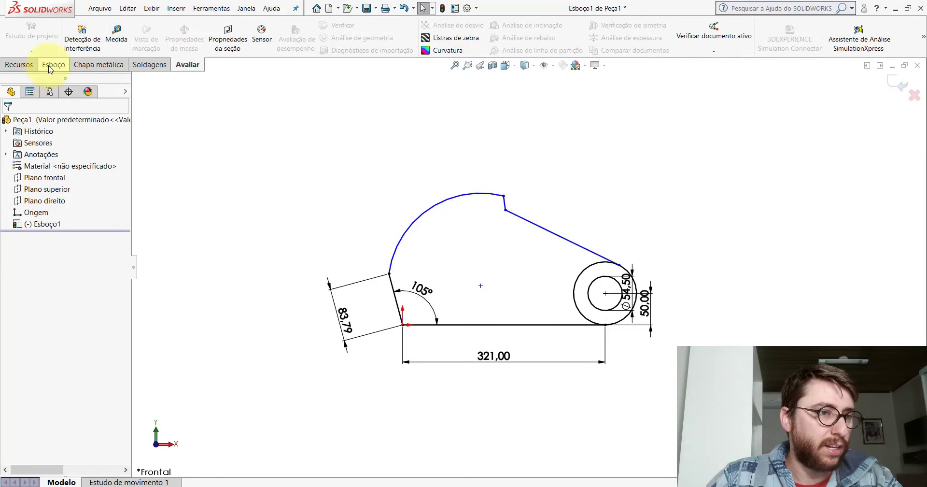
{"action": "left_click", "coordinate": [50, 69]}
{"action": "left_click", "coordinate": [555, 234]}
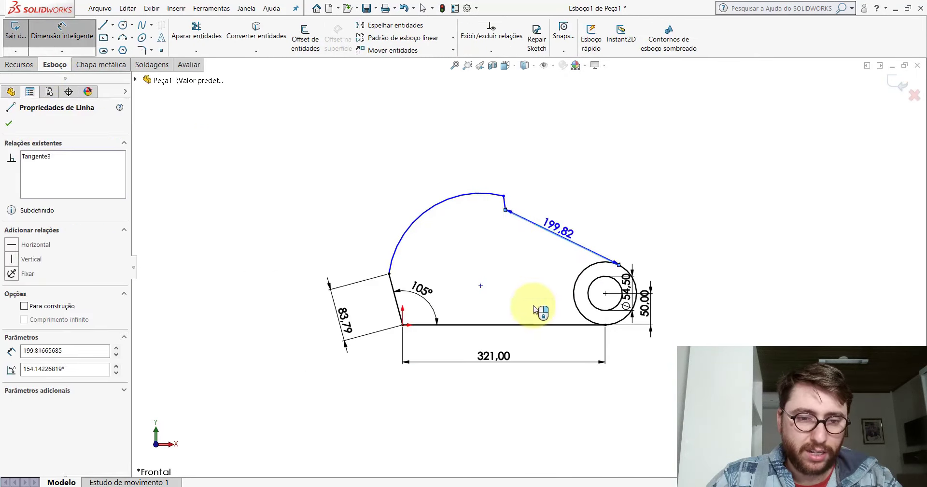
{"action": "left_click", "coordinate": [531, 325]}
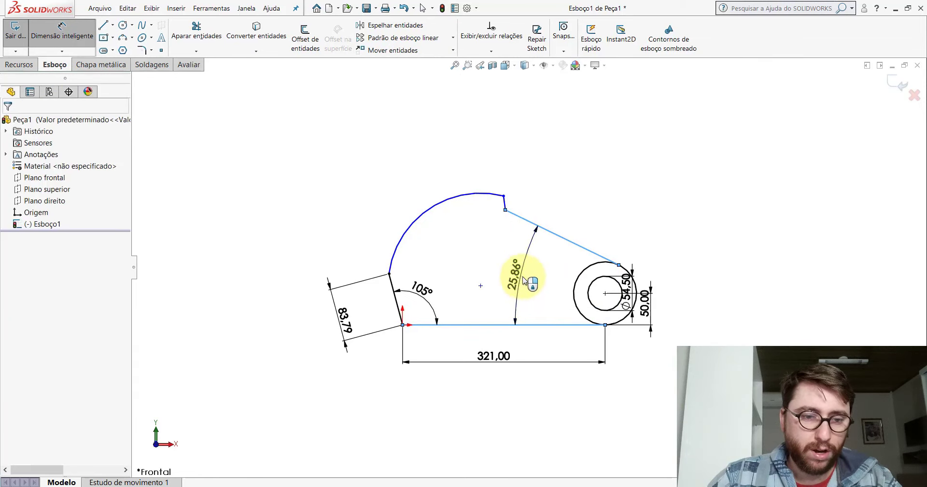
{"action": "left_click", "coordinate": [525, 280]}
{"action": "type", "text": "14,42"}
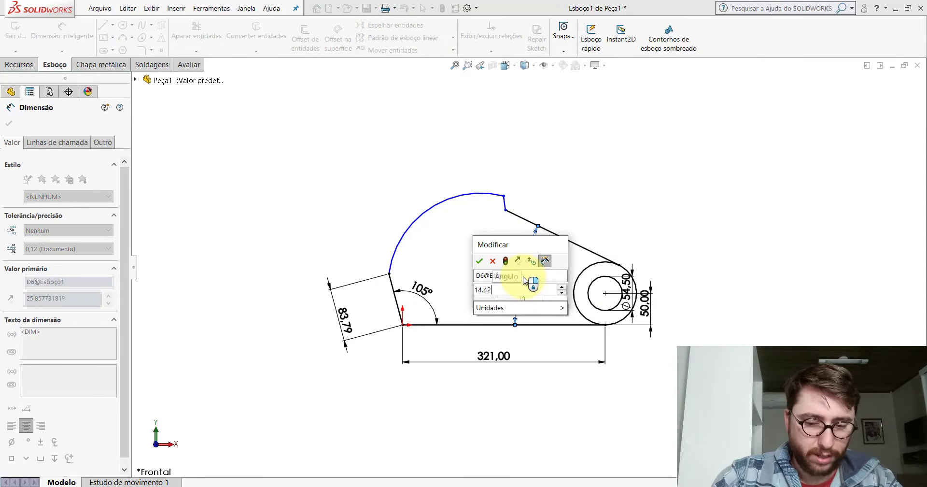
{"action": "key", "text": "Return"}
{"action": "key", "text": "Escape"}
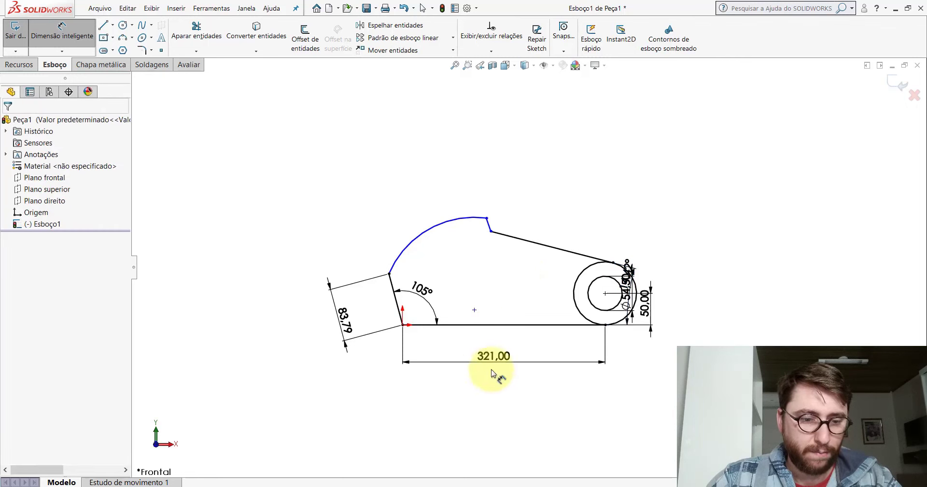
{"action": "key", "text": "Escape"}
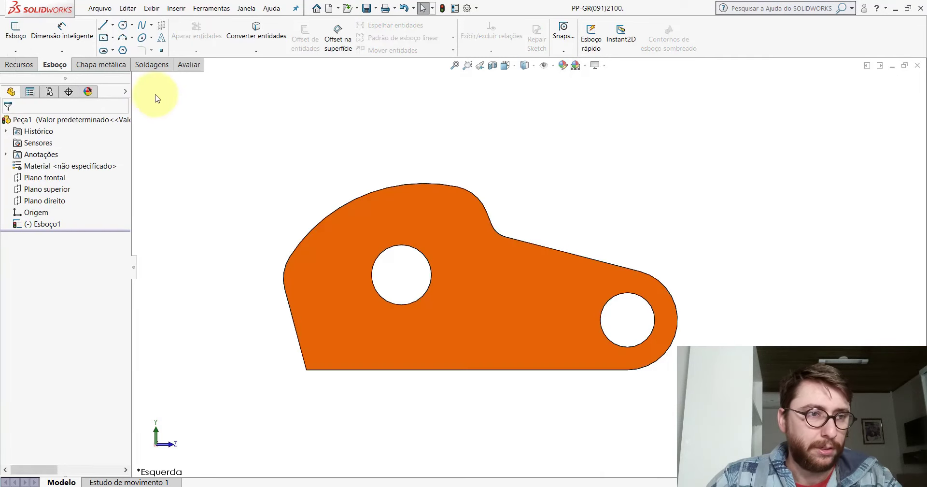
Measure the radius of the reference part's top arc
{"action": "left_click", "coordinate": [187, 64]}
{"action": "left_click", "coordinate": [116, 34]}
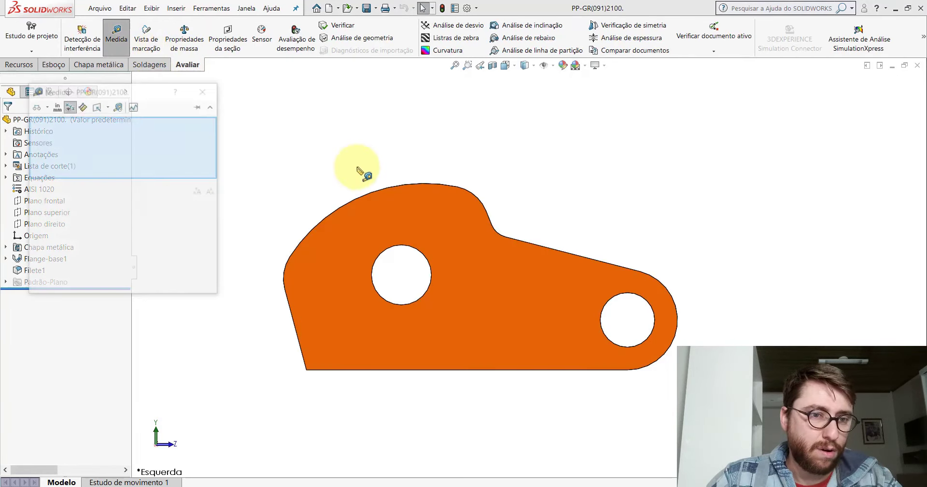
{"action": "left_click", "coordinate": [367, 195]}
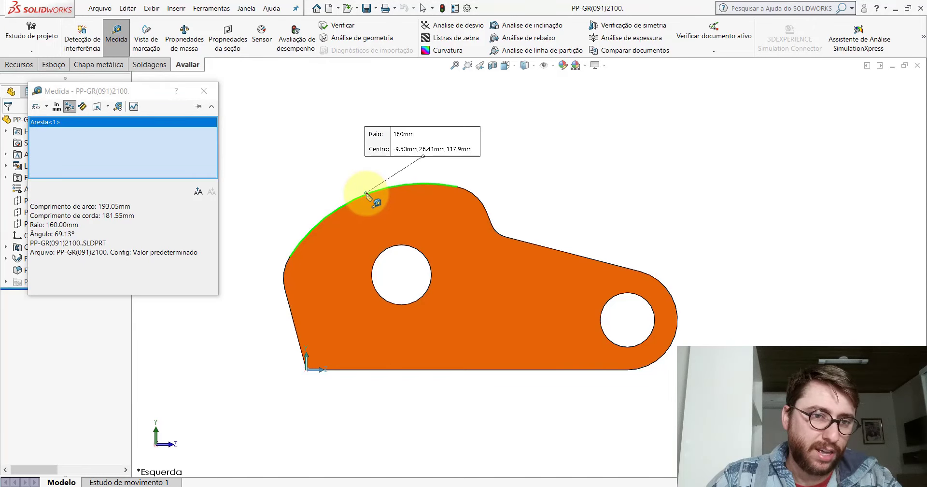
{"action": "key", "text": "Escape"}
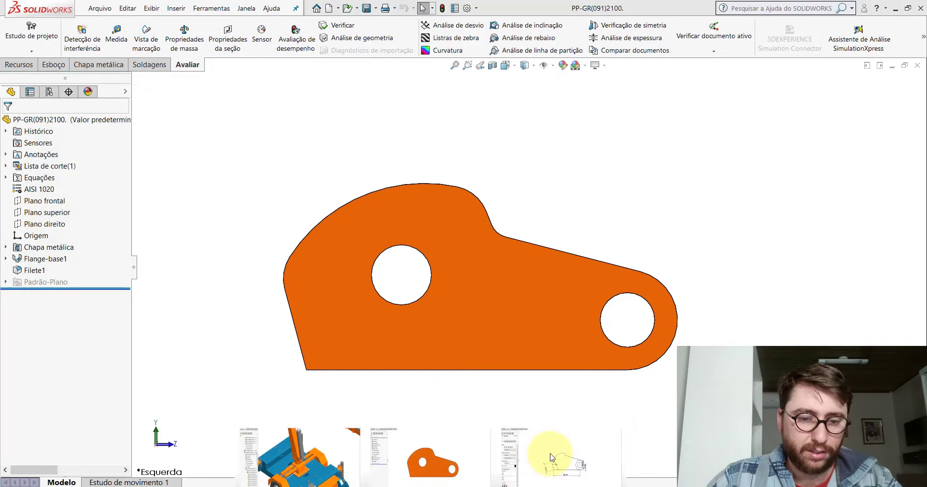
Give the sketch's large arc a 160 mm radius dimension
{"action": "left_click", "coordinate": [552, 457]}
{"action": "left_click", "coordinate": [53, 64]}
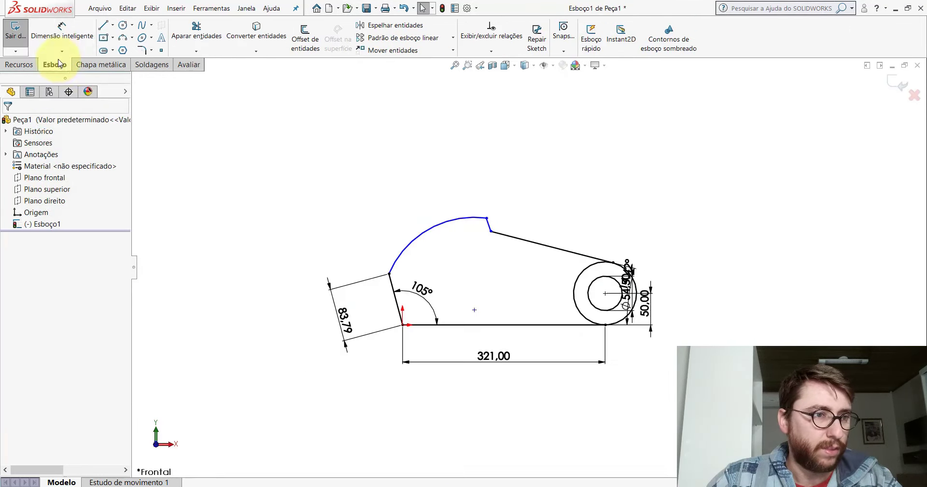
{"action": "left_click", "coordinate": [427, 235]}
{"action": "left_click", "coordinate": [447, 265]}
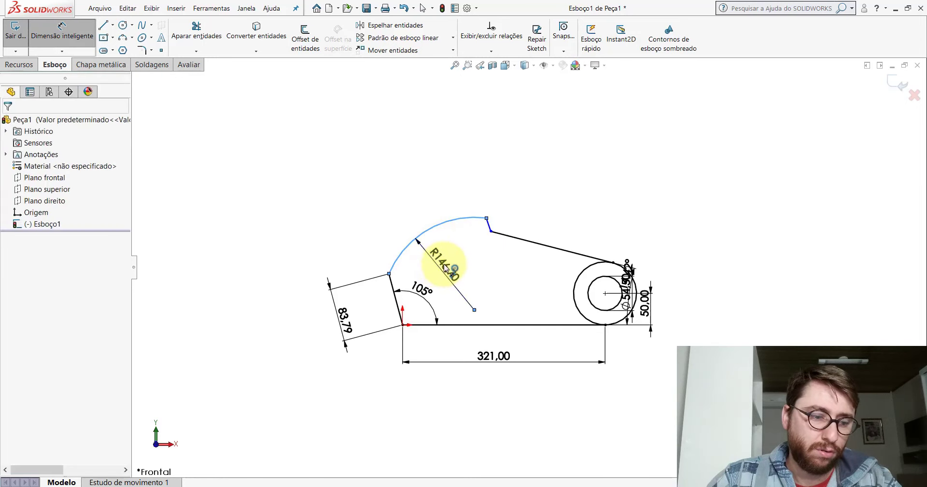
{"action": "type", "text": "160"}
{"action": "key", "text": "Return"}
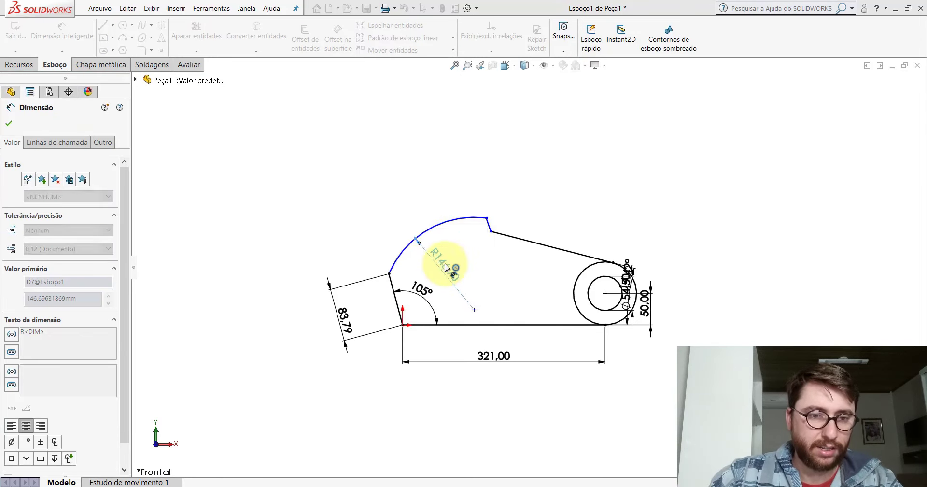
{"action": "key", "text": "Escape"}
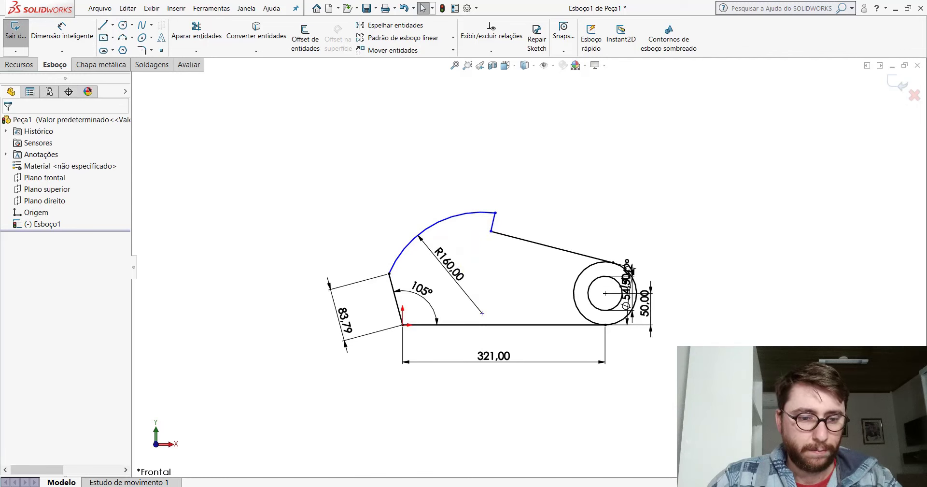
{"action": "key", "text": "ctrl+Tab"}
Measure the angle between the reference part's short notch edge and long sloped edge
{"action": "left_click", "coordinate": [187, 64]}
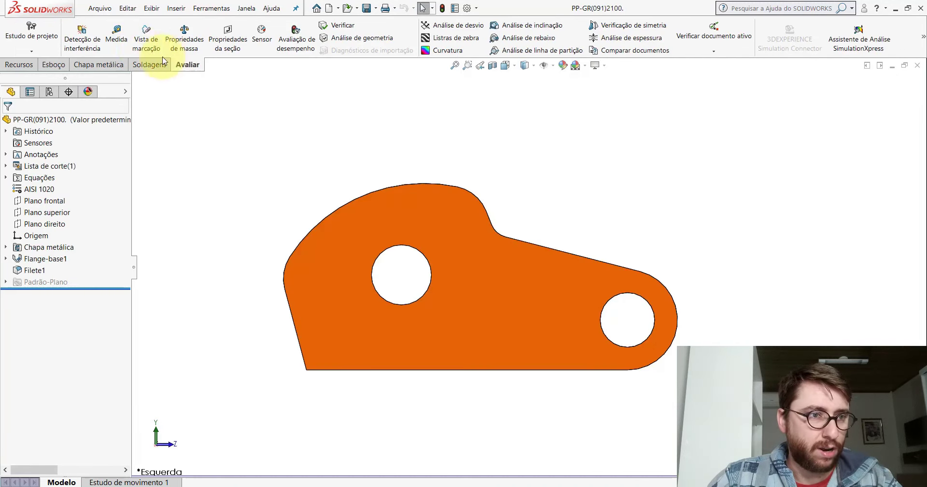
{"action": "left_click", "coordinate": [117, 34]}
{"action": "scroll", "coordinate": [507, 245], "scroll_direction": "down", "scroll_amount": 2}
{"action": "scroll", "coordinate": [478, 208], "scroll_direction": "down", "scroll_amount": 2}
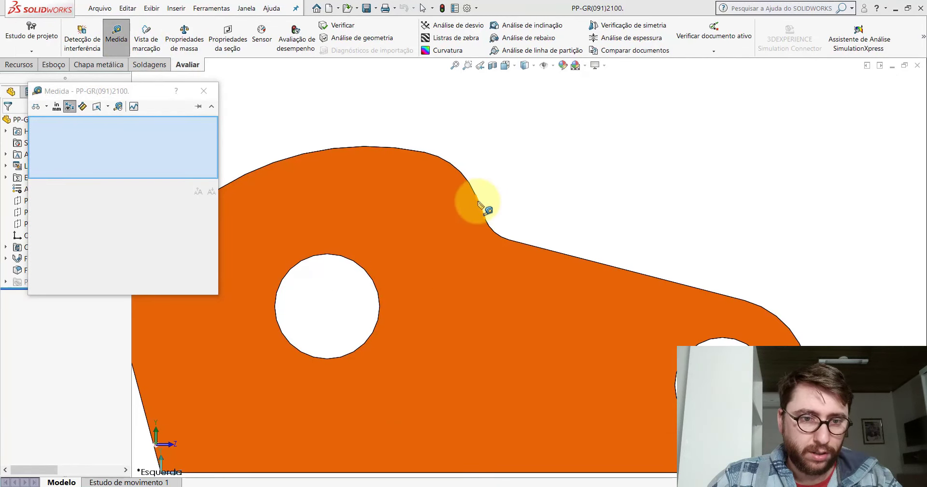
{"action": "left_click", "coordinate": [481, 205]}
{"action": "left_click", "coordinate": [532, 247]}
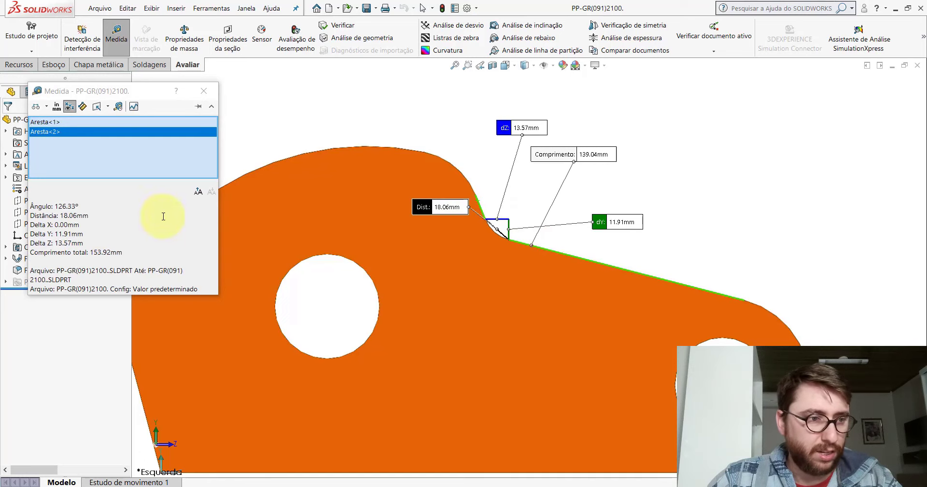
{"action": "key", "text": "Escape"}
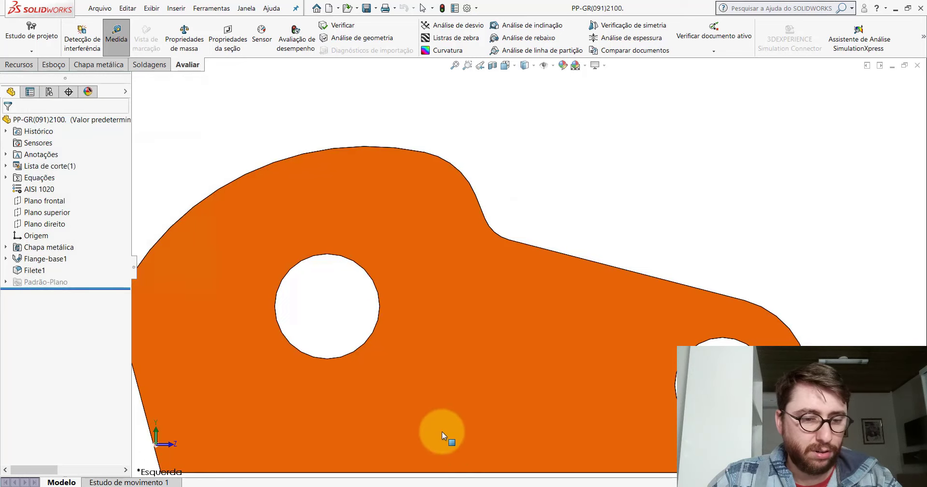
Drag the sketch arc's end point slightly to the left
{"action": "key", "text": "ctrl+Tab"}
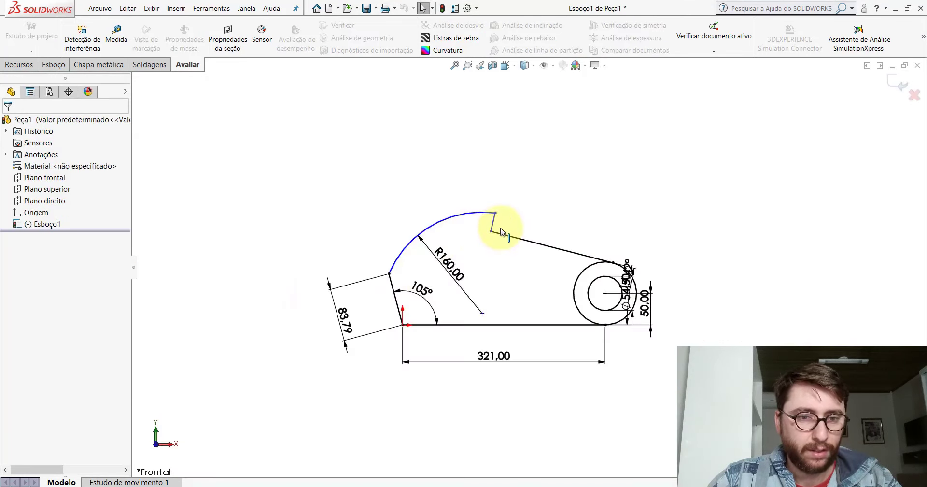
{"action": "scroll", "coordinate": [502, 212], "scroll_direction": "down", "scroll_amount": 5}
{"action": "left_click_drag", "start_coordinate": [488, 207], "coordinate": [465, 211]}
{"action": "left_click", "coordinate": [176, 99]}
Dimension the angle between the short notch line and long sloped line at 126.33°
{"action": "left_click", "coordinate": [54, 64]}
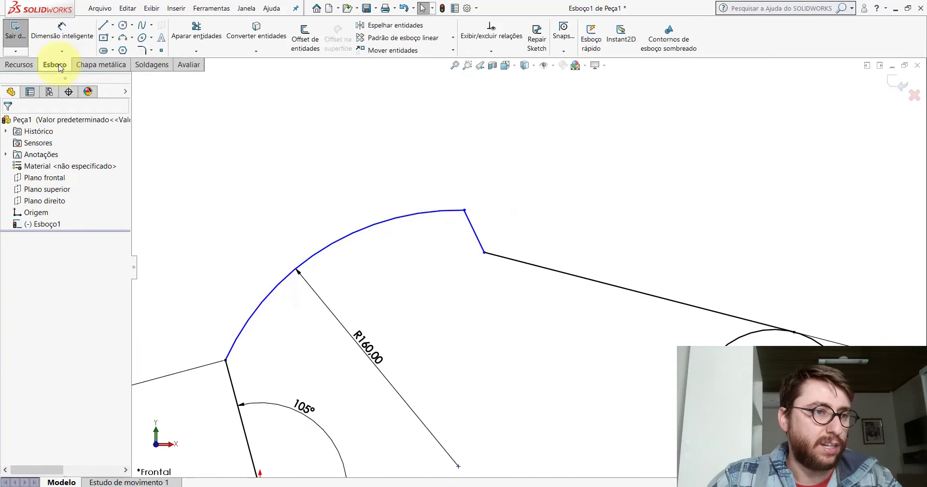
{"action": "left_click", "coordinate": [66, 43]}
{"action": "scroll", "coordinate": [486, 249], "scroll_direction": "down", "scroll_amount": 2}
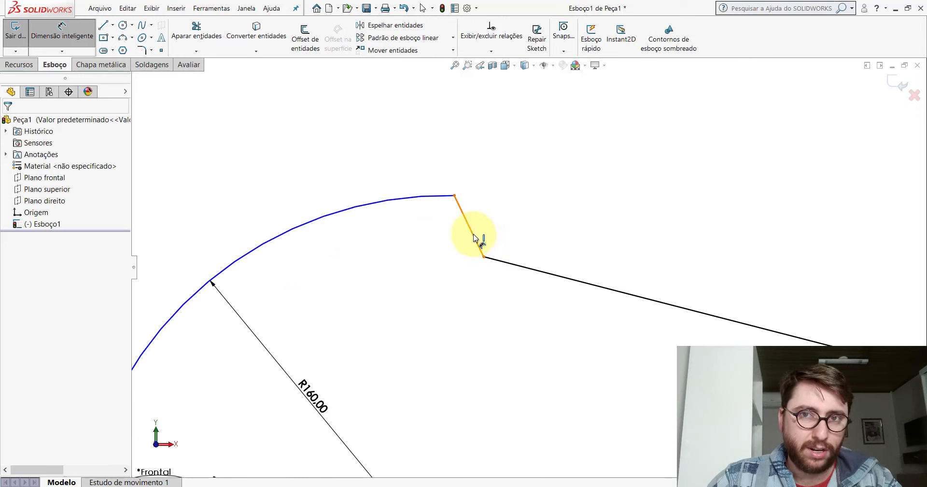
{"action": "left_click", "coordinate": [474, 234]}
{"action": "left_click", "coordinate": [507, 263]}
{"action": "left_click", "coordinate": [507, 226]}
{"action": "type", "text": "126.3"}
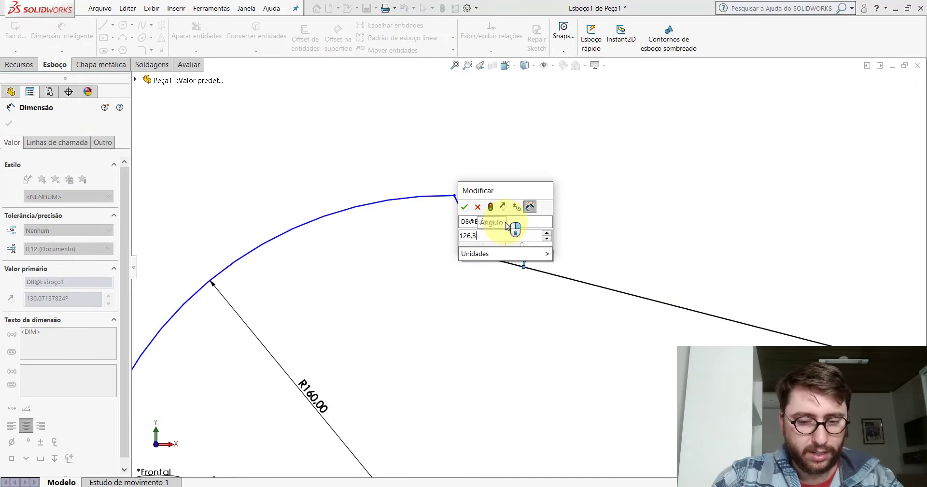
{"action": "key", "text": "Return"}
{"action": "key", "text": "Escape"}
{"action": "scroll", "coordinate": [510, 227], "scroll_direction": "up", "scroll_amount": 3}
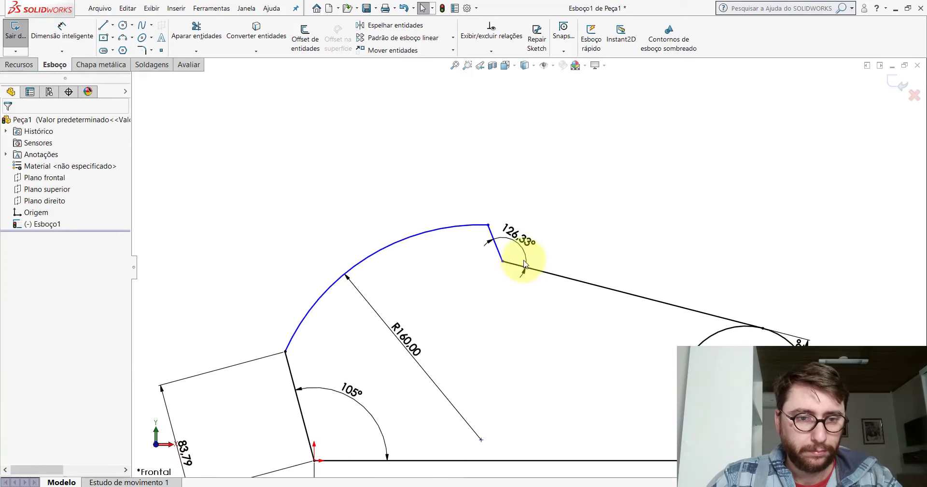
{"action": "scroll", "coordinate": [518, 248], "scroll_direction": "up", "scroll_amount": 2}
{"action": "scroll", "coordinate": [547, 300], "scroll_direction": "down", "scroll_amount": 3}
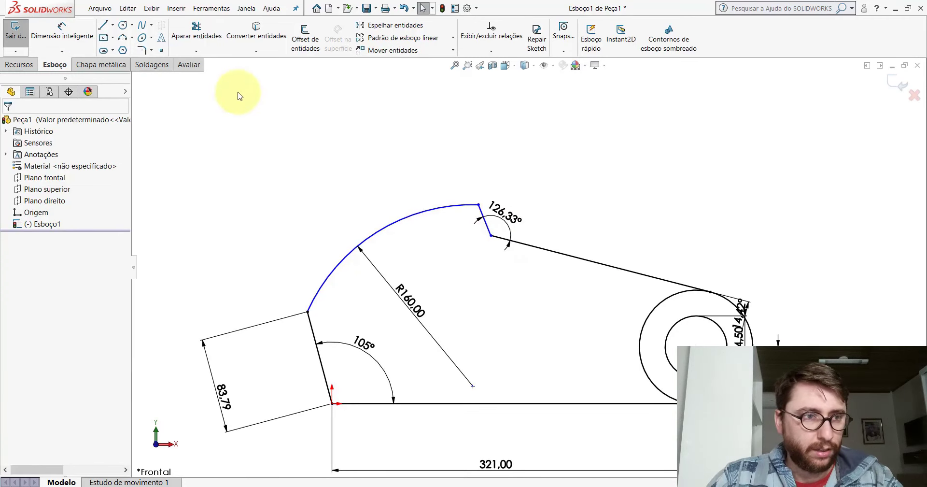
Dimension the long sloped line at its current 199.82 length
{"action": "left_click", "coordinate": [62, 30]}
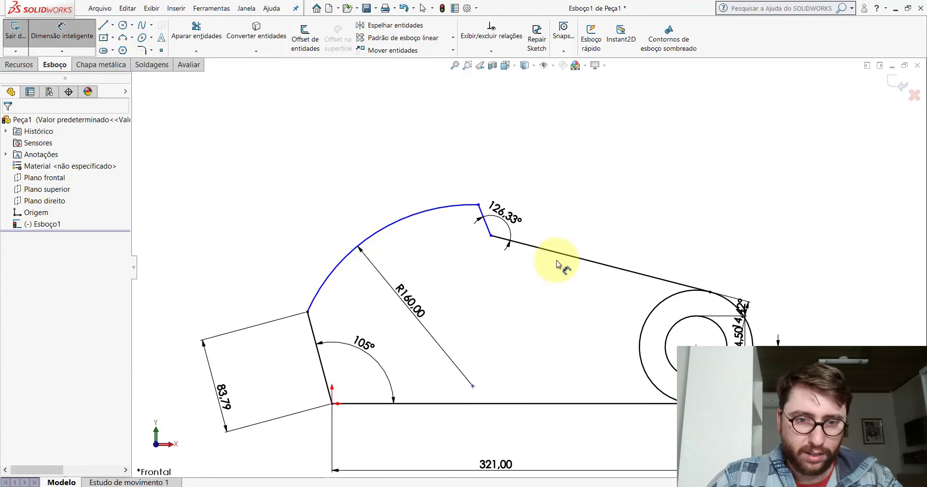
{"action": "scroll", "coordinate": [557, 264], "scroll_direction": "down", "scroll_amount": 1}
{"action": "scroll", "coordinate": [525, 262], "scroll_direction": "down", "scroll_amount": 1}
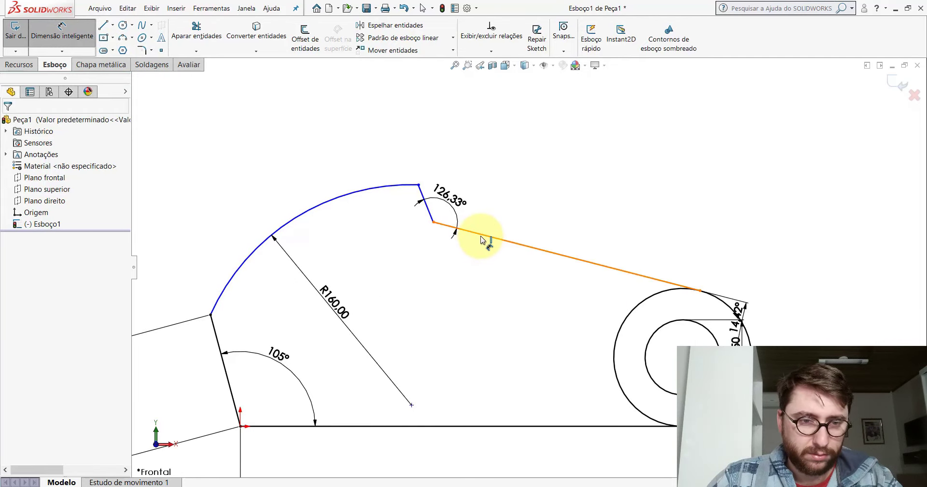
{"action": "left_click", "coordinate": [531, 249]}
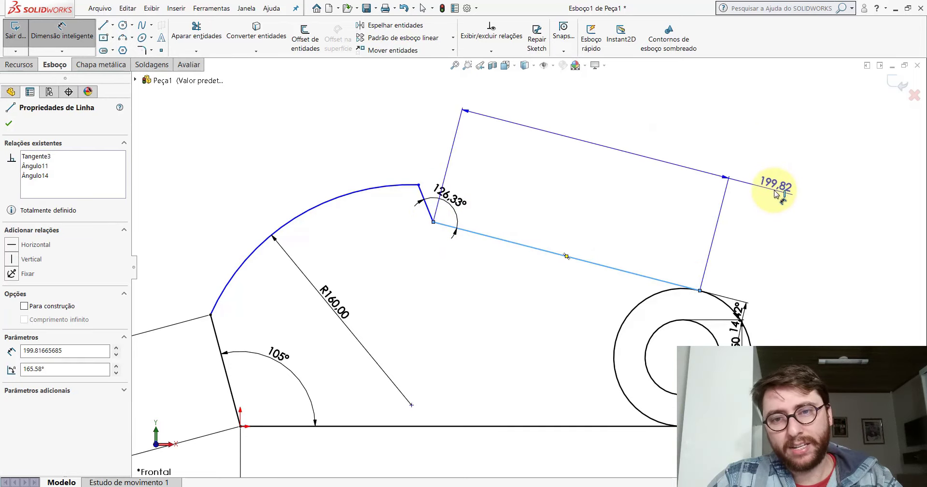
{"action": "left_click", "coordinate": [774, 189]}
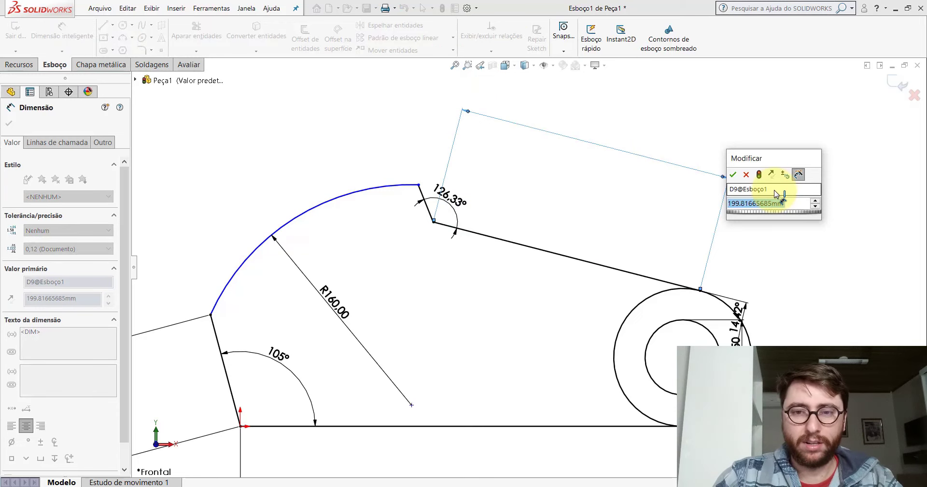
{"action": "key", "text": "Return"}
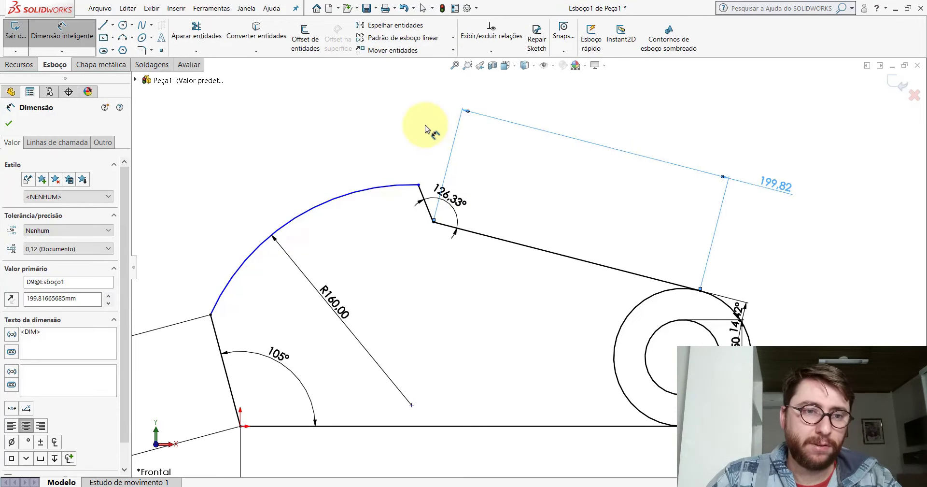
{"action": "key", "text": "Escape"}
Add a 175.23 vertical dimension from the big arc's top endpoint to the base line
{"action": "key", "text": "f"}
{"action": "left_click", "coordinate": [451, 210]}
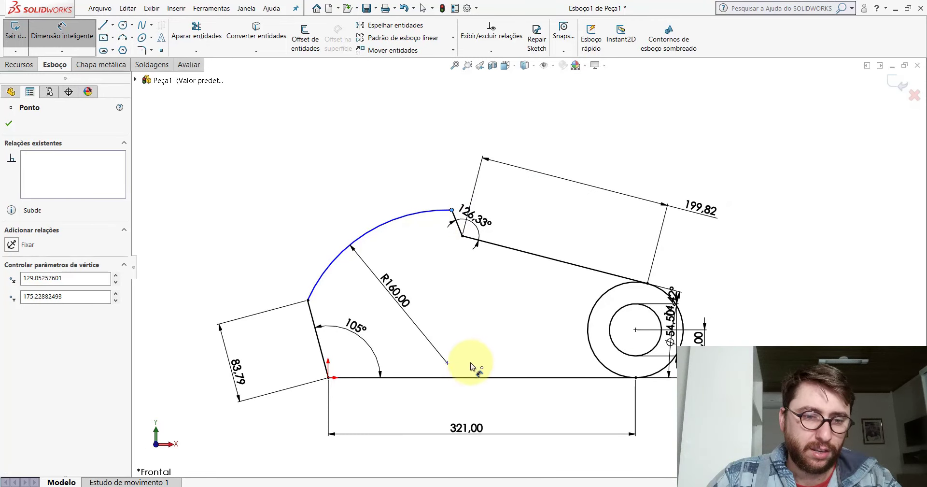
{"action": "left_click", "coordinate": [468, 377]}
{"action": "left_click", "coordinate": [472, 295]}
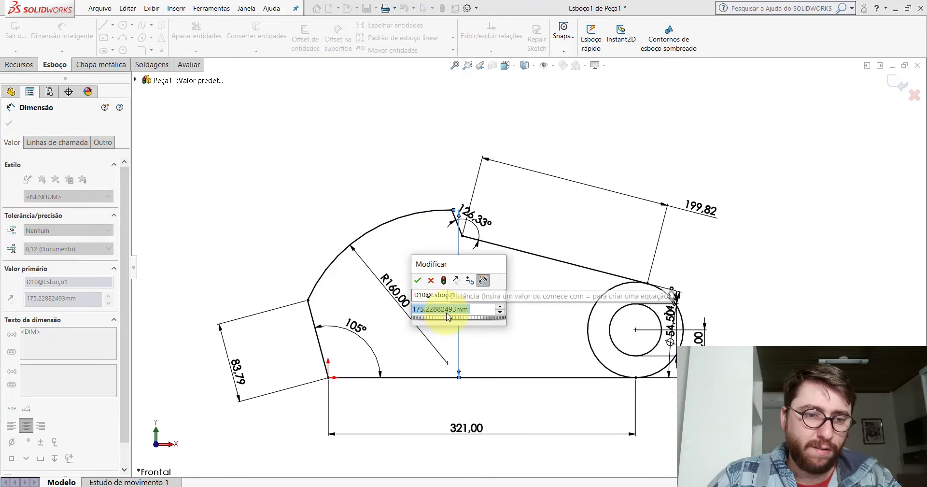
{"action": "left_click", "coordinate": [418, 280]}
{"action": "key", "text": "Escape"}
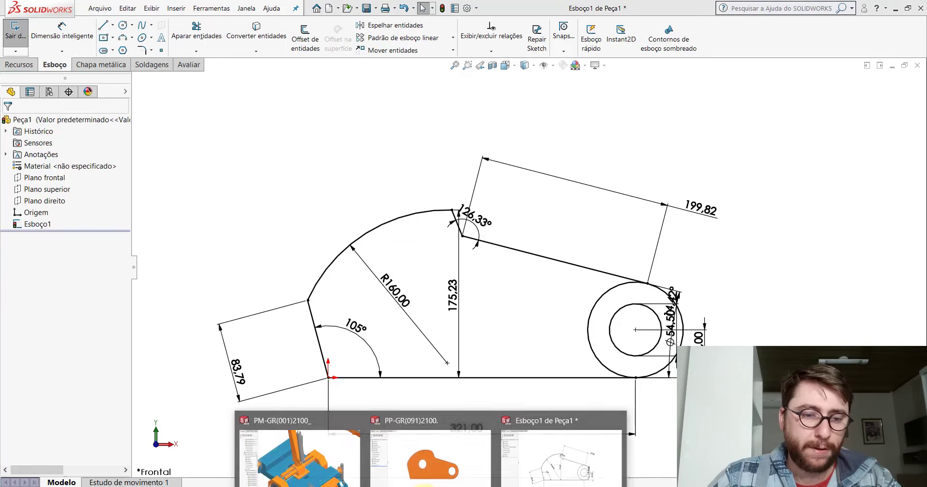
{"action": "left_click", "coordinate": [420, 429]}
Measure the radii of the reference part's rounded corners and curves
{"action": "left_click", "coordinate": [179, 64]}
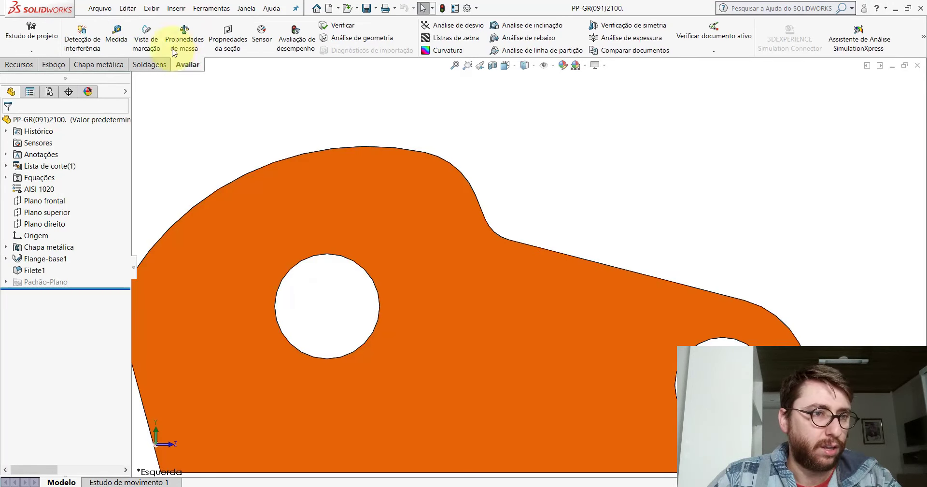
{"action": "left_click", "coordinate": [119, 34]}
{"action": "key", "text": "f"}
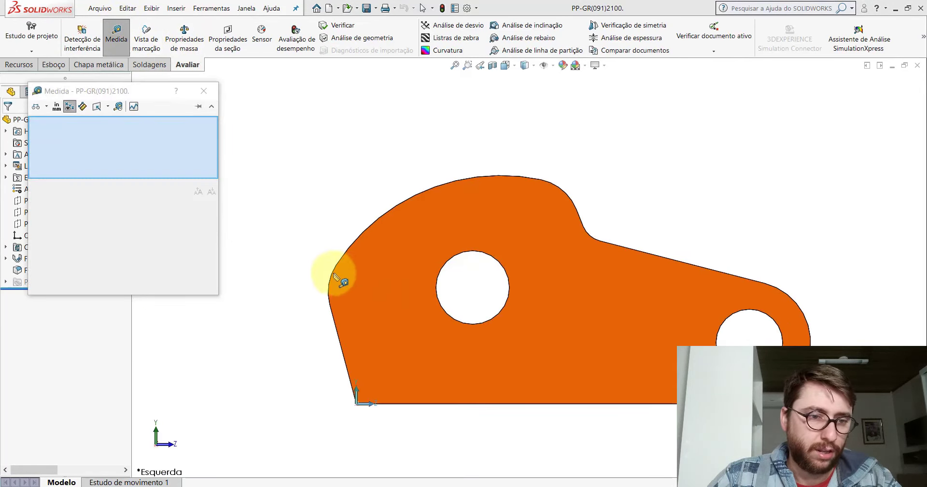
{"action": "left_click", "coordinate": [332, 279]}
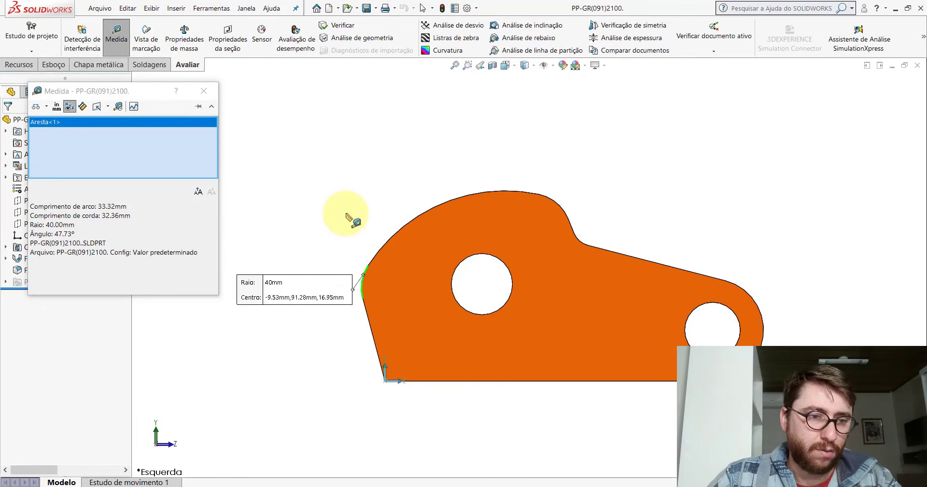
{"action": "scroll", "coordinate": [563, 193], "scroll_direction": "down", "scroll_amount": 3}
{"action": "left_click", "coordinate": [539, 256]}
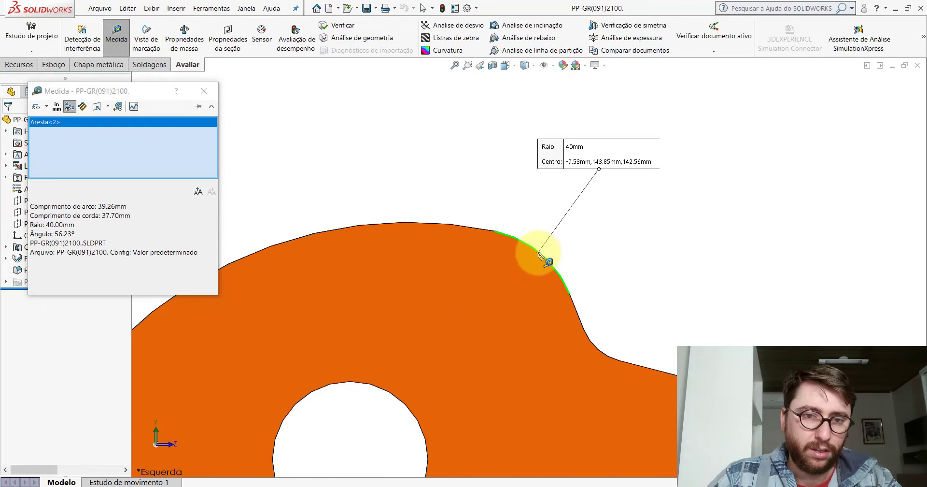
{"action": "scroll", "coordinate": [542, 250], "scroll_direction": "up", "scroll_amount": 3}
{"action": "left_click", "coordinate": [608, 261]}
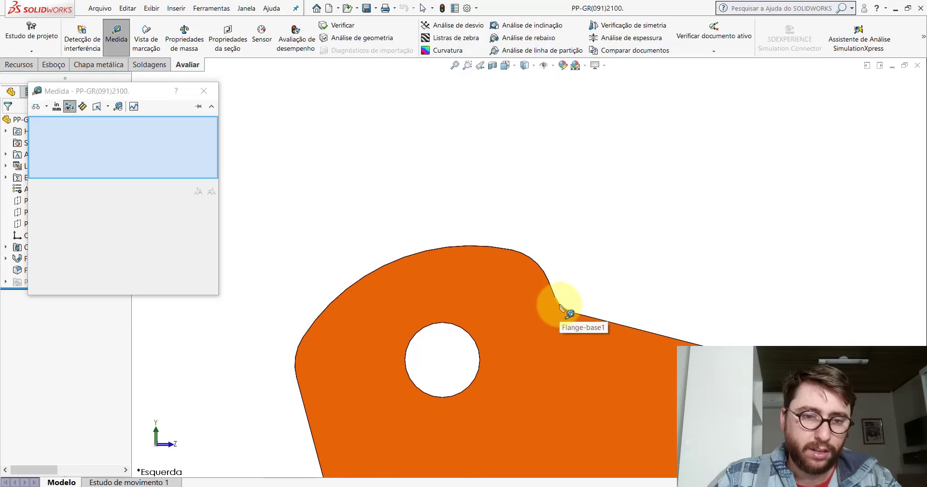
{"action": "left_click", "coordinate": [560, 306]}
{"action": "scroll", "coordinate": [556, 306], "scroll_direction": "up", "scroll_amount": 3}
{"action": "key", "text": "Escape"}
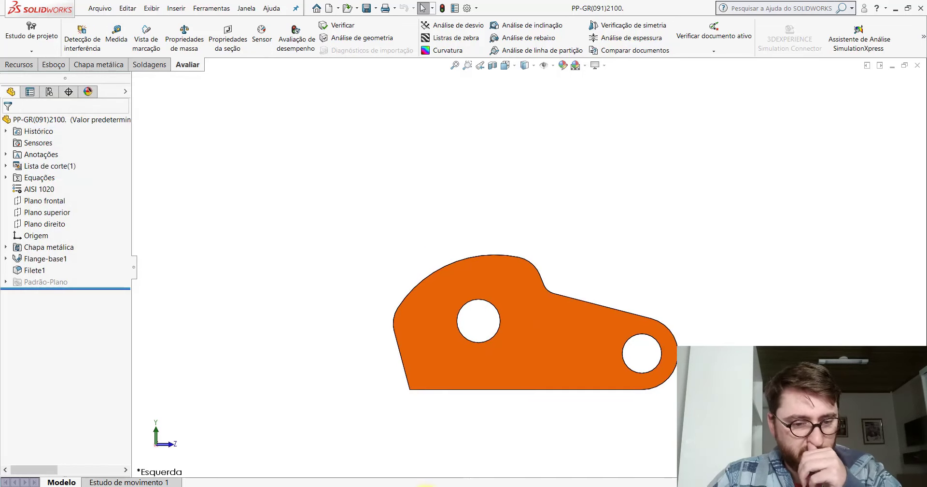
Fillet the corner between the left line and the big arc with a 40 mm radius
{"action": "mouse_move", "coordinate": [425, 485]}
{"action": "left_click", "coordinate": [569, 445]}
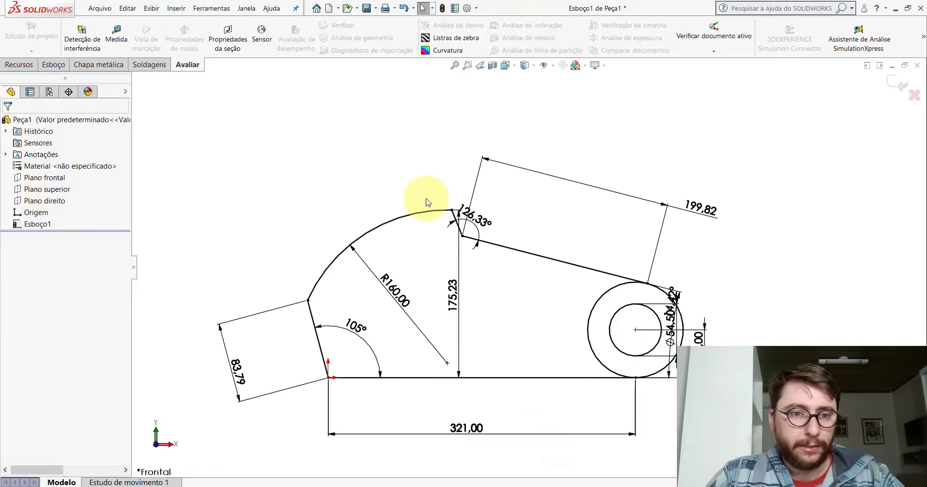
{"action": "left_click", "coordinate": [54, 67]}
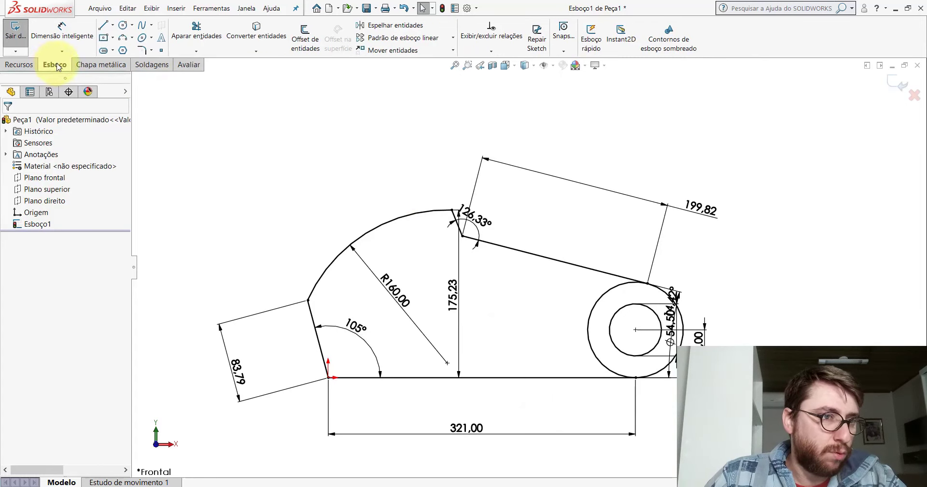
{"action": "left_click", "coordinate": [142, 50]}
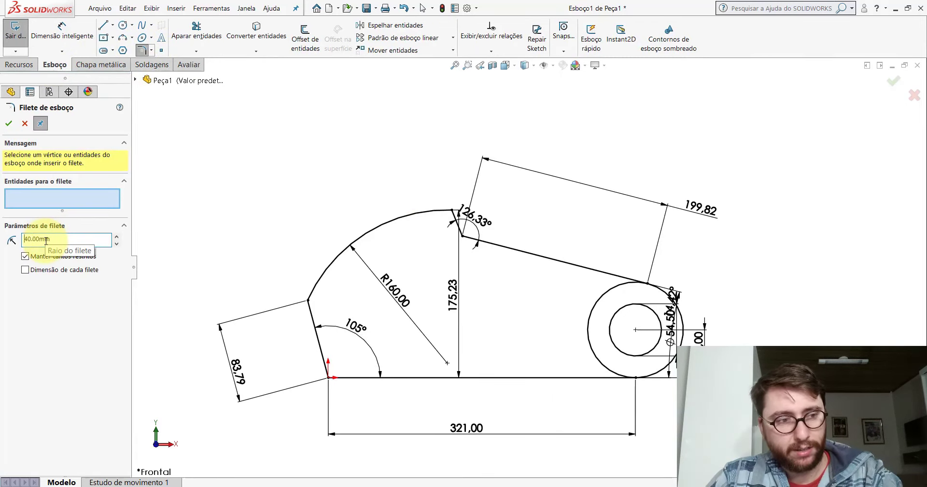
{"action": "scroll", "coordinate": [321, 342], "scroll_direction": "down", "scroll_amount": 3}
{"action": "left_click", "coordinate": [324, 256]}
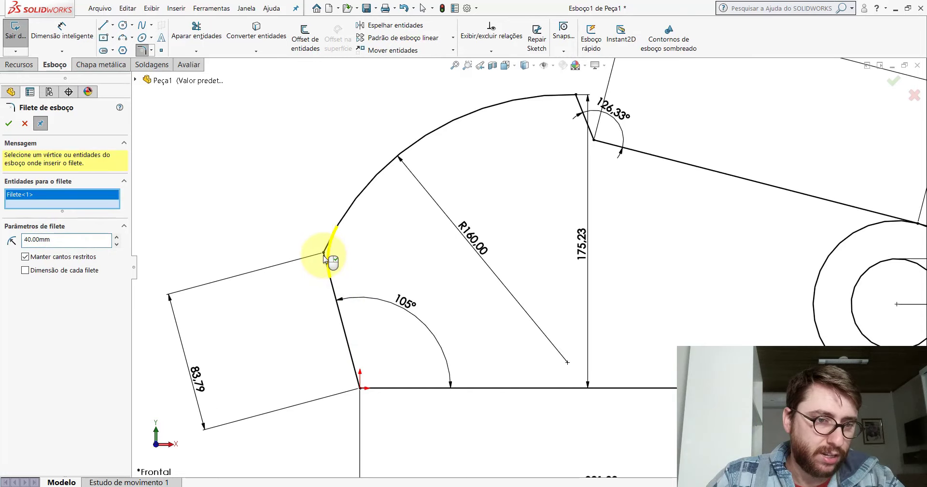
{"action": "left_click", "coordinate": [8, 123]}
{"action": "scroll", "coordinate": [507, 203], "scroll_direction": "up", "scroll_amount": 3}
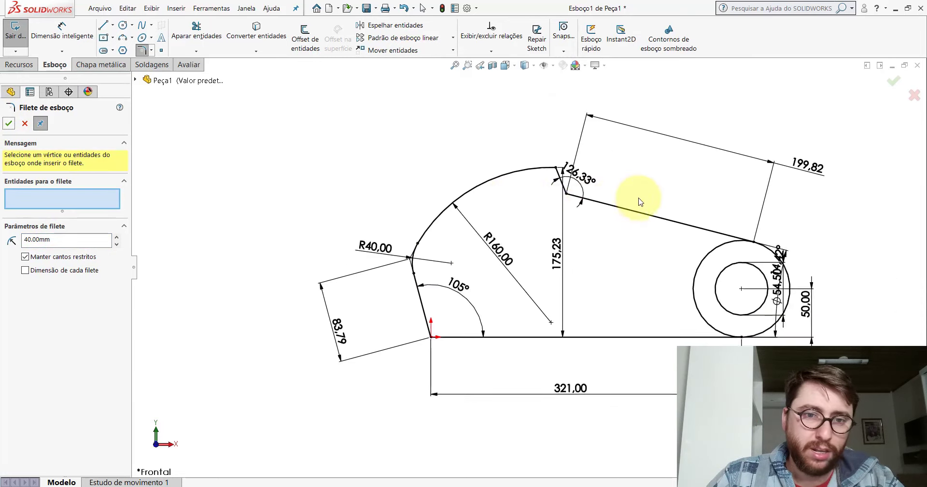
{"action": "scroll", "coordinate": [454, 166], "scroll_direction": "down", "scroll_amount": 5}
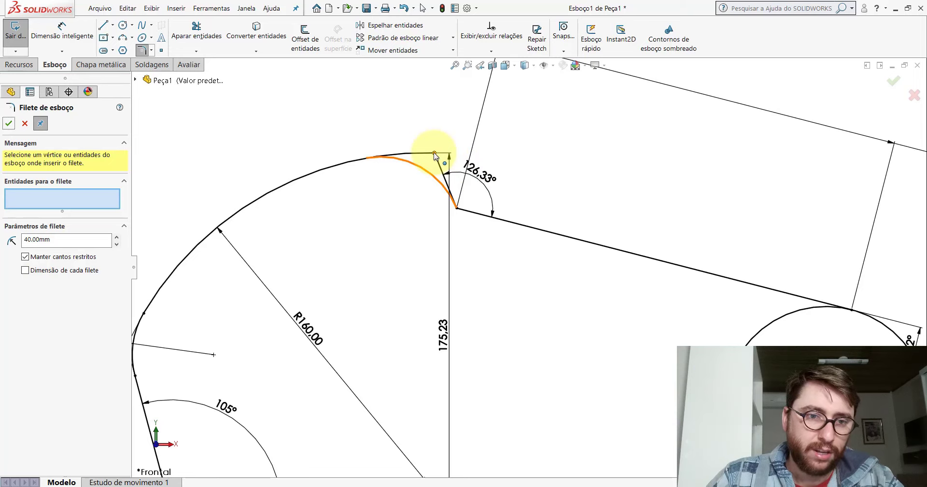
Close the fillet tool and change the 175.23 height dimension to 200
{"action": "key", "text": "f"}
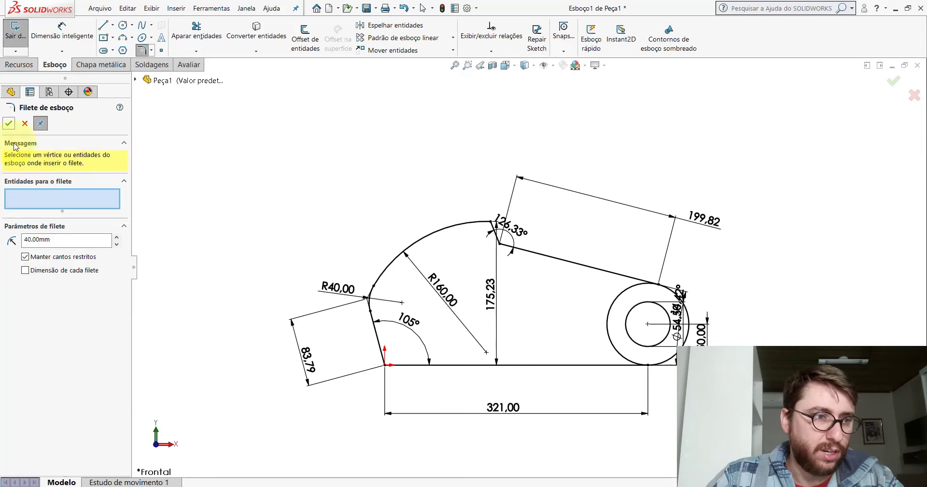
{"action": "left_click", "coordinate": [25, 124]}
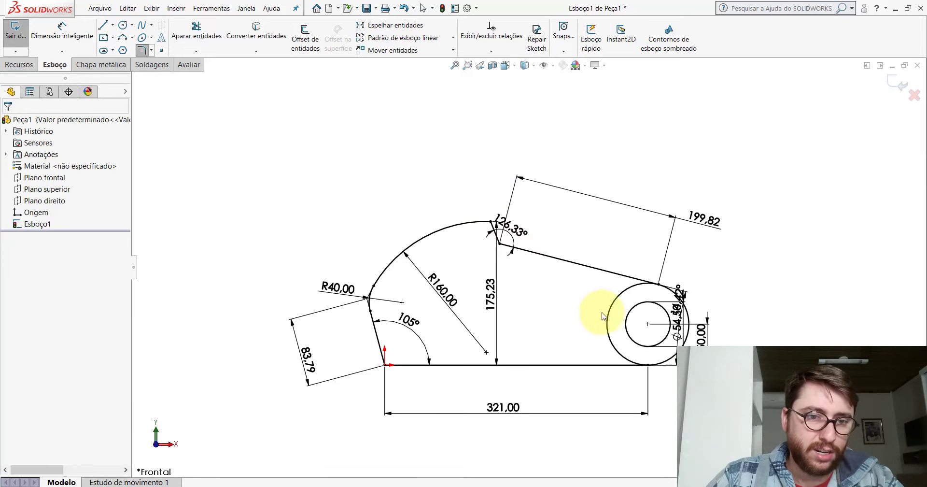
{"action": "double_click", "coordinate": [492, 297]}
{"action": "type", "text": "200"}
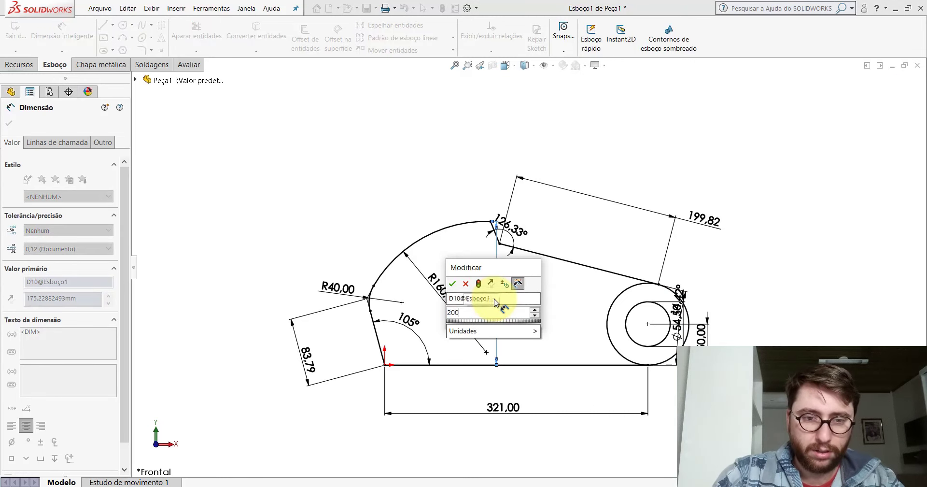
{"action": "key", "text": "Return"}
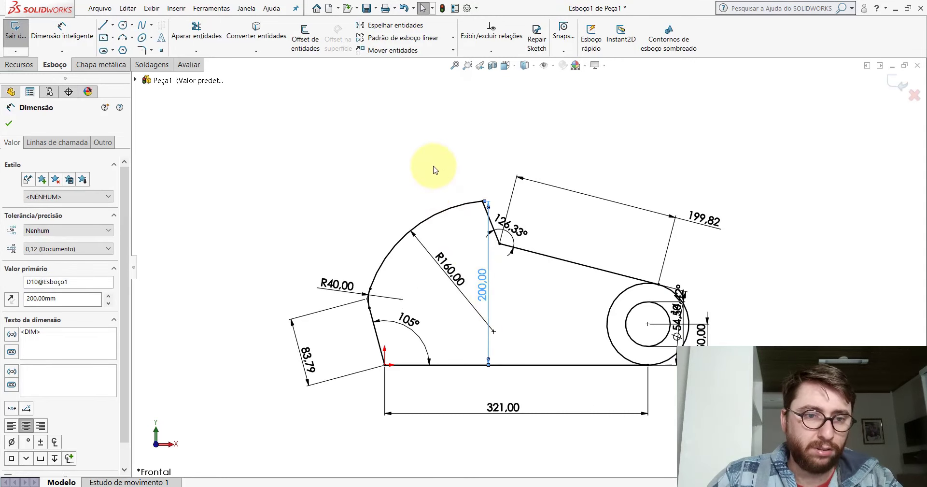
{"action": "left_click", "coordinate": [433, 169]}
{"action": "scroll", "coordinate": [528, 269], "scroll_direction": "down", "scroll_amount": 2}
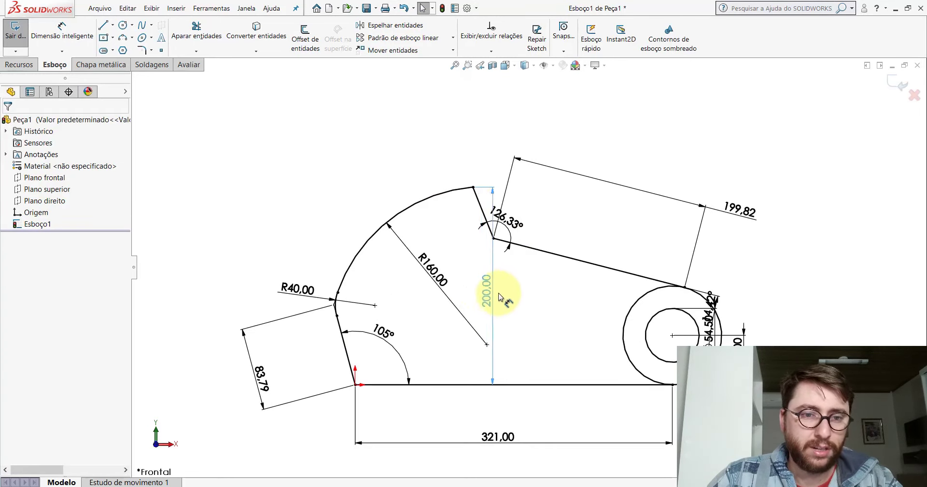
{"action": "left_click", "coordinate": [537, 302]}
{"action": "left_click", "coordinate": [179, 92]}
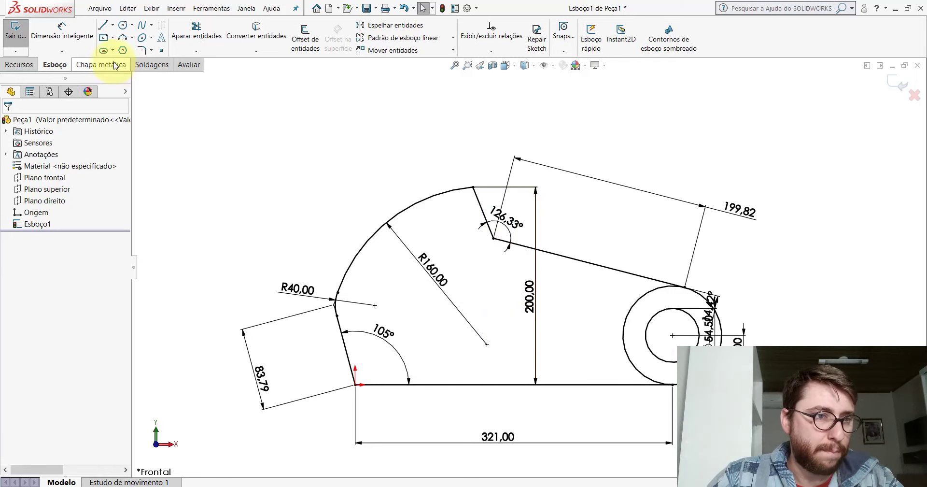
Fillet the big arc's top corner at 40 mm and the 126.33° notch corner at 20 mm
{"action": "left_click", "coordinate": [142, 50]}
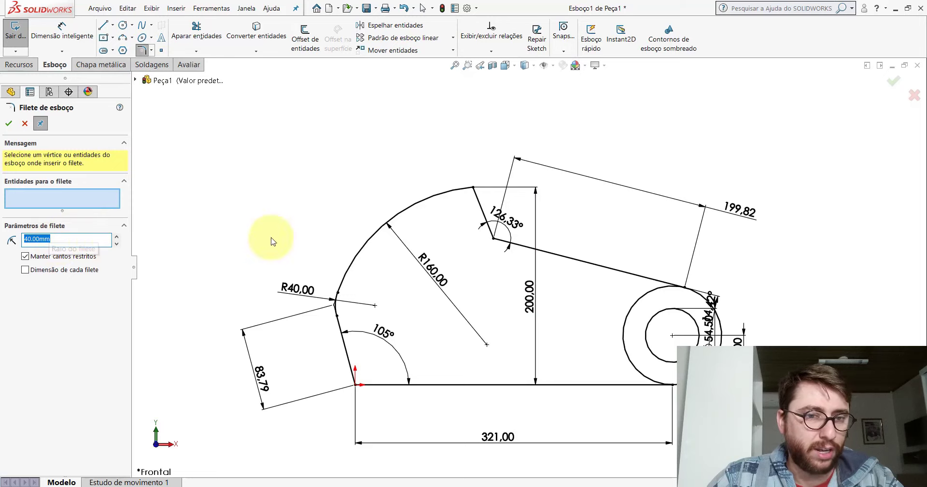
{"action": "left_click", "coordinate": [472, 189]}
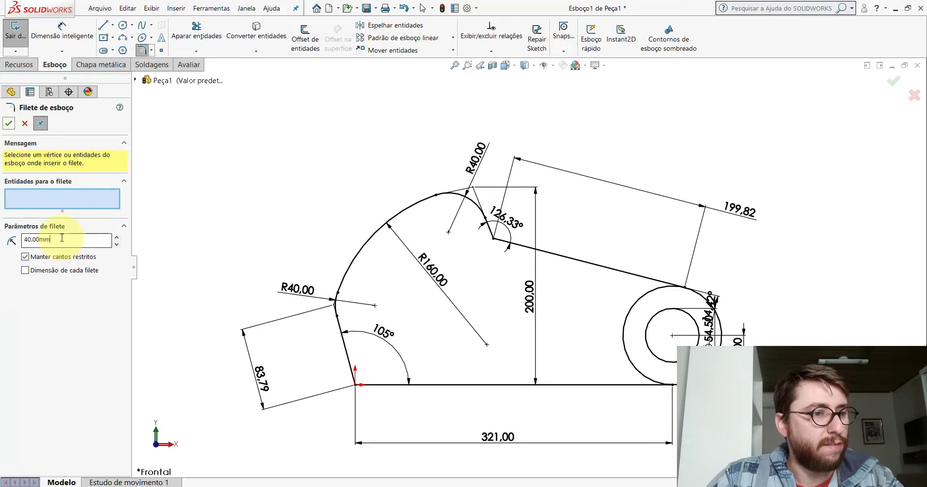
{"action": "type", "text": "20"}
{"action": "key", "text": "Return"}
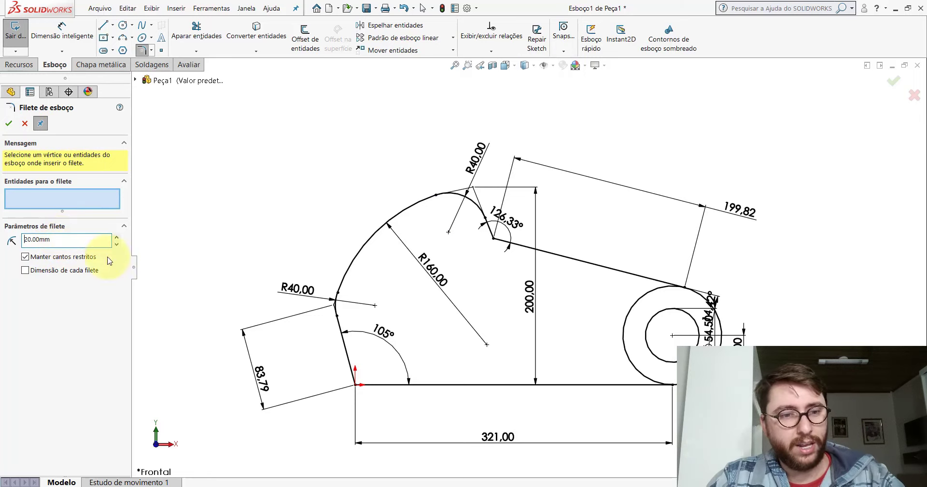
{"action": "scroll", "coordinate": [497, 265], "scroll_direction": "down", "scroll_amount": 3}
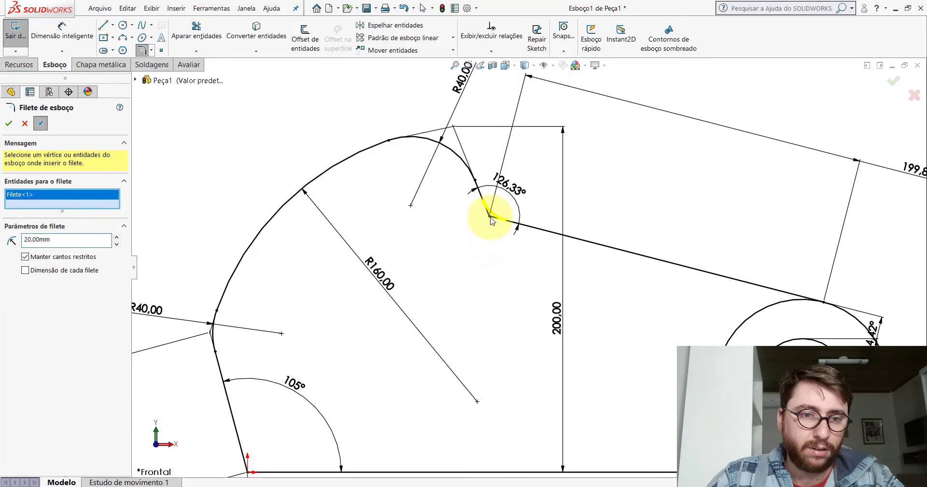
{"action": "left_click", "coordinate": [9, 121]}
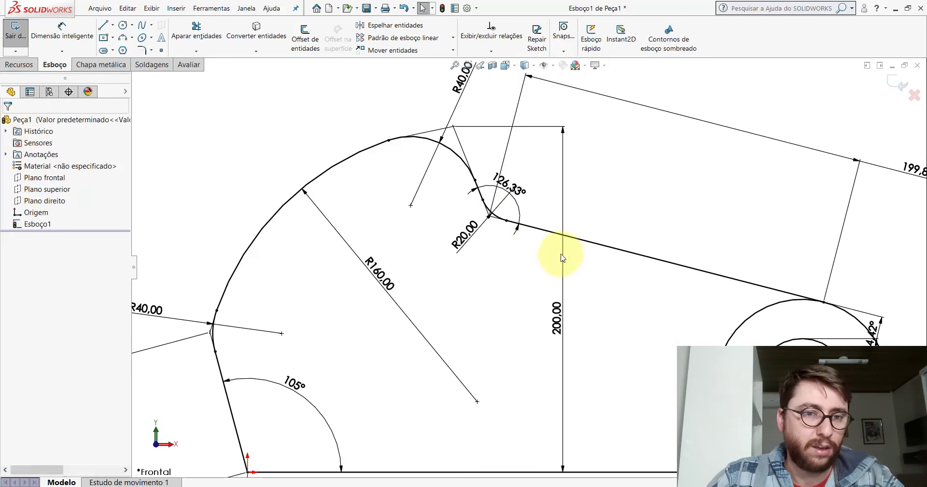
{"action": "scroll", "coordinate": [563, 254], "scroll_direction": "up", "scroll_amount": 5}
{"action": "scroll", "coordinate": [478, 261], "scroll_direction": "down", "scroll_amount": 2}
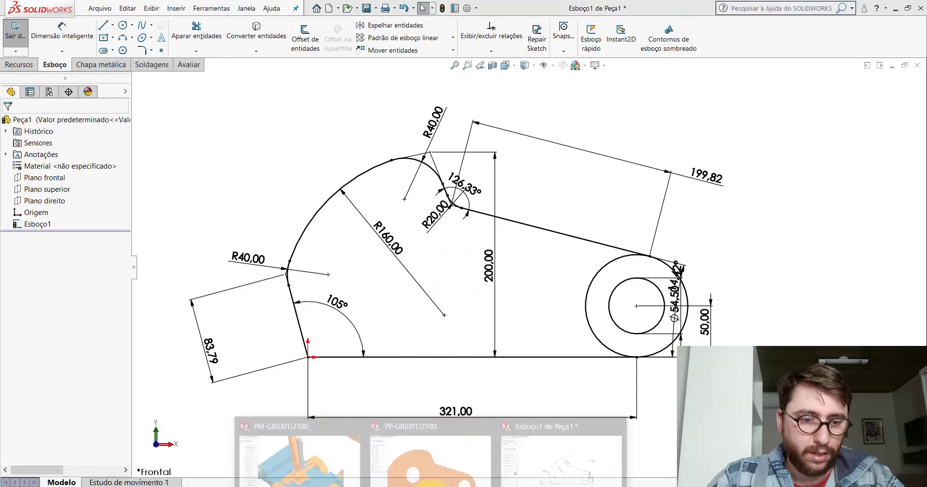
Measure the reference bracket's top vertex as 182.99 mm above its bottom edge
{"action": "left_click", "coordinate": [455, 434]}
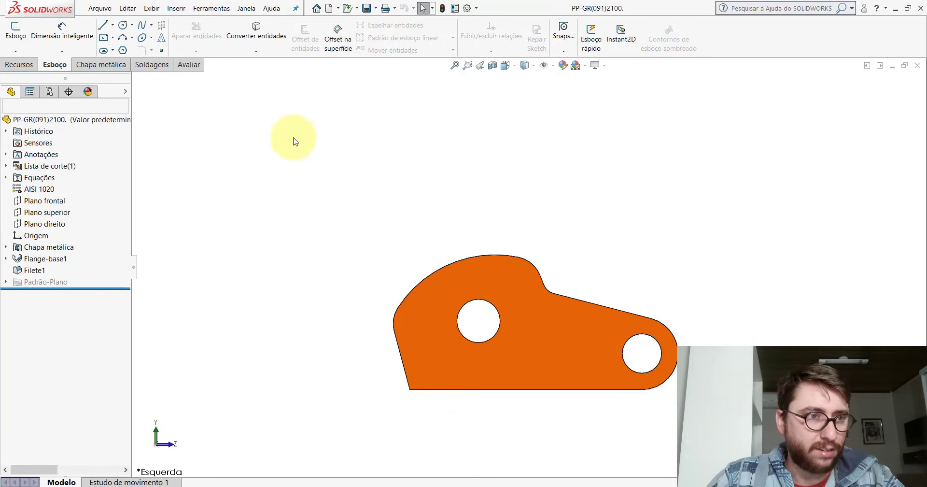
{"action": "left_click", "coordinate": [188, 65]}
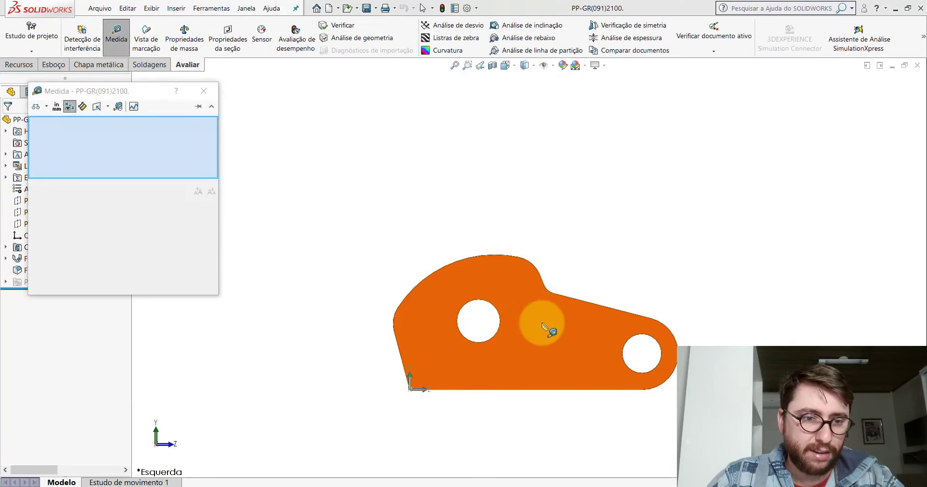
{"action": "scroll", "coordinate": [520, 325], "scroll_direction": "down", "scroll_amount": 4}
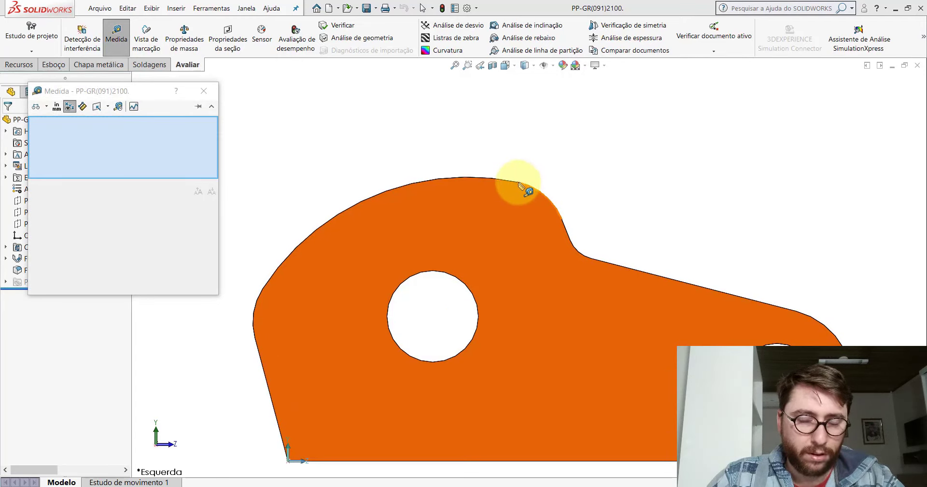
{"action": "left_click", "coordinate": [517, 182]}
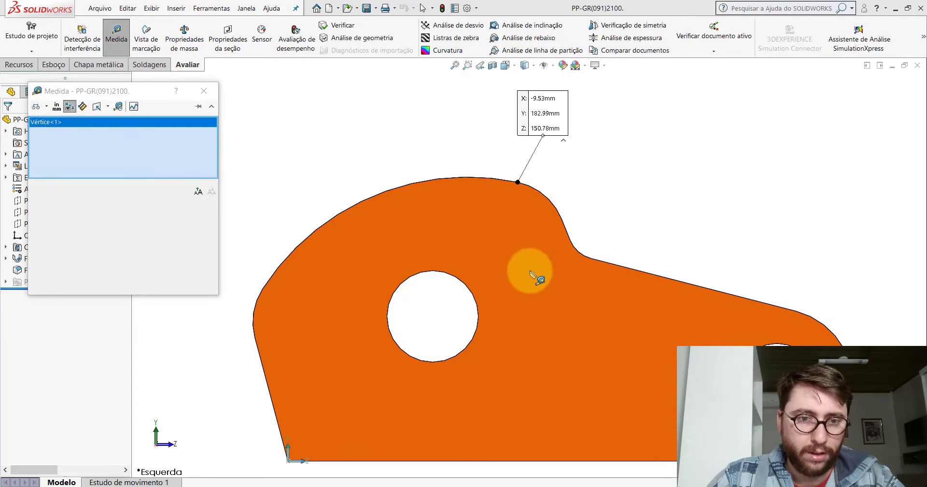
{"action": "left_click", "coordinate": [504, 461]}
{"action": "scroll", "coordinate": [586, 314], "scroll_direction": "up", "scroll_amount": 2}
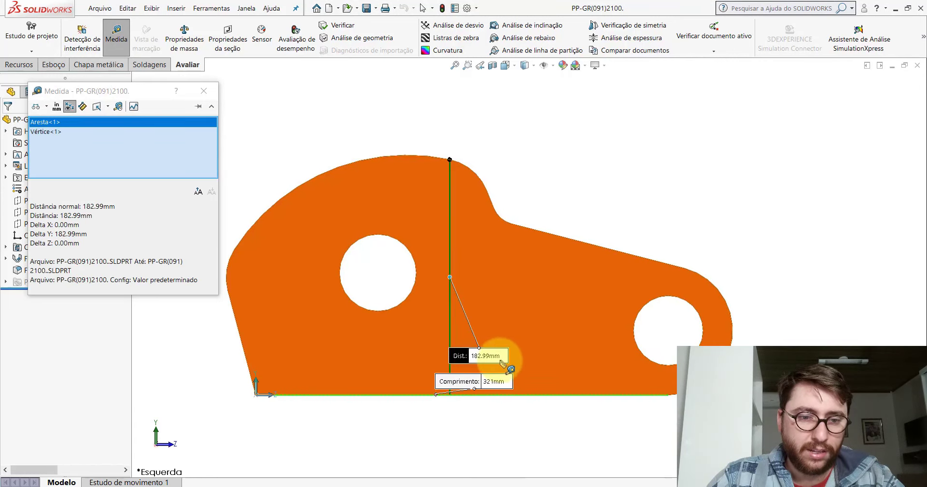
{"action": "left_click_drag", "start_coordinate": [497, 360], "coordinate": [525, 312]}
{"action": "key", "text": "Escape"}
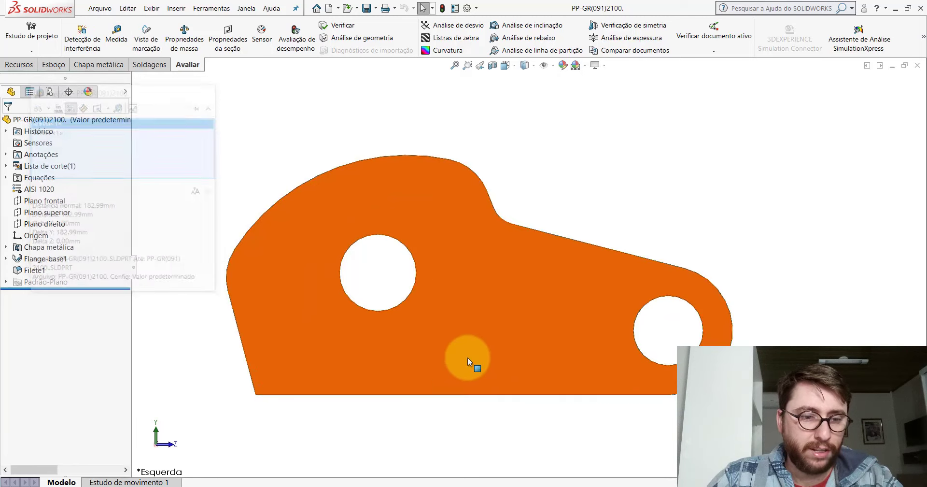
{"action": "key", "text": "ctrl+Tab"}
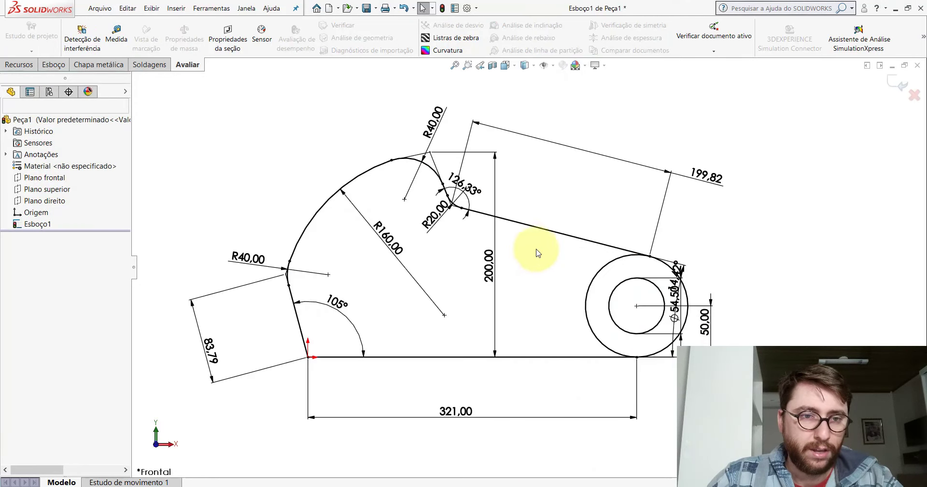
Replace the 200 height dimension with a 182.99 dimension from the arc's top point to the bottom line
{"action": "right_click", "coordinate": [491, 259]}
{"action": "left_click", "coordinate": [522, 386]}
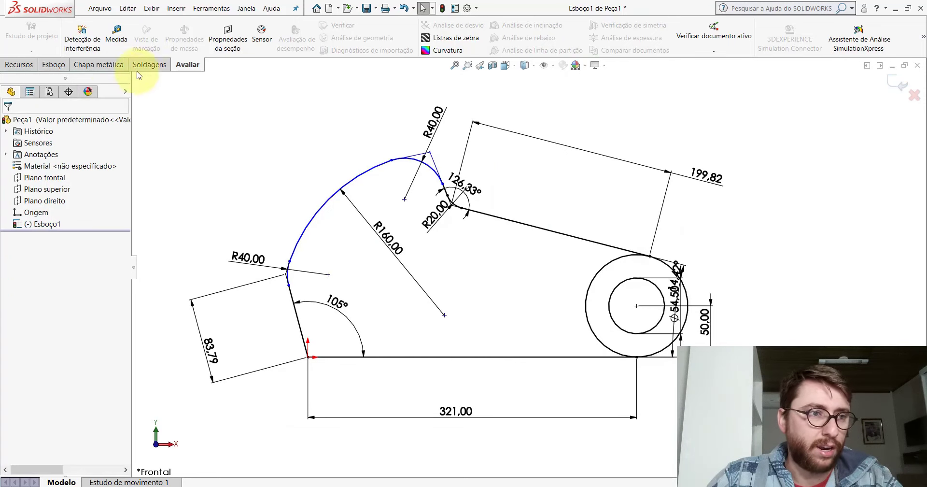
{"action": "left_click", "coordinate": [56, 66]}
{"action": "left_click", "coordinate": [76, 42]}
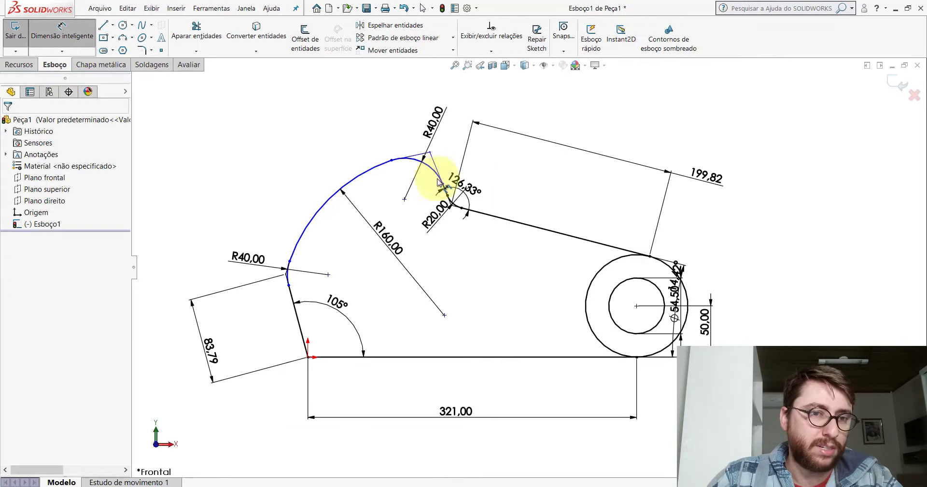
{"action": "left_click", "coordinate": [391, 162]}
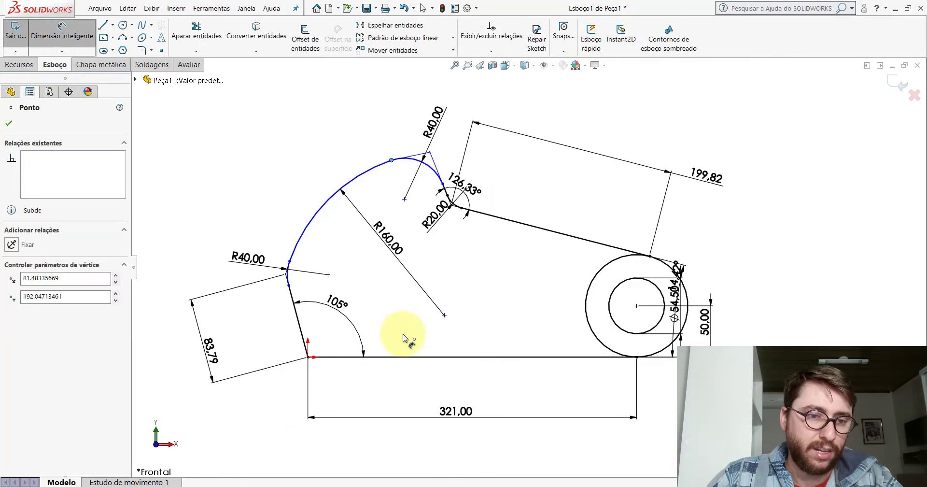
{"action": "left_click", "coordinate": [405, 359]}
{"action": "left_click", "coordinate": [492, 282]}
{"action": "type", "text": "182."}
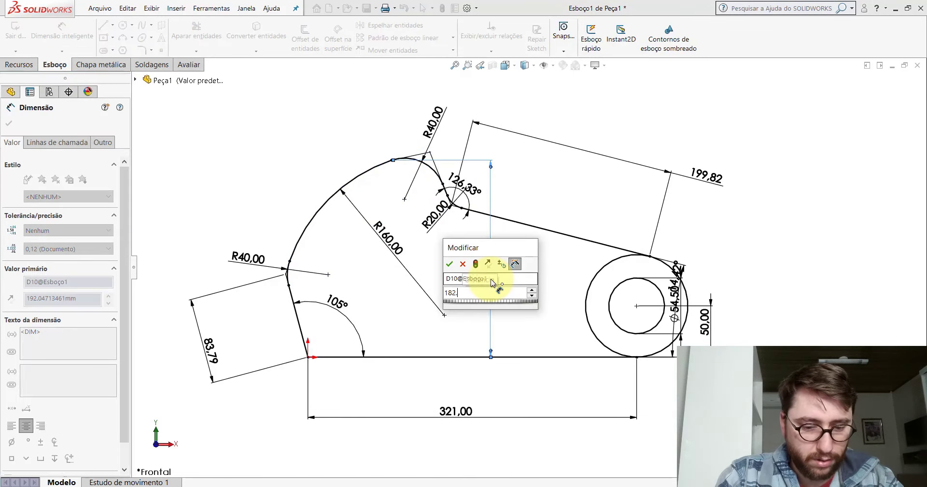
{"action": "type", "text": "99"}
{"action": "key", "text": "Return"}
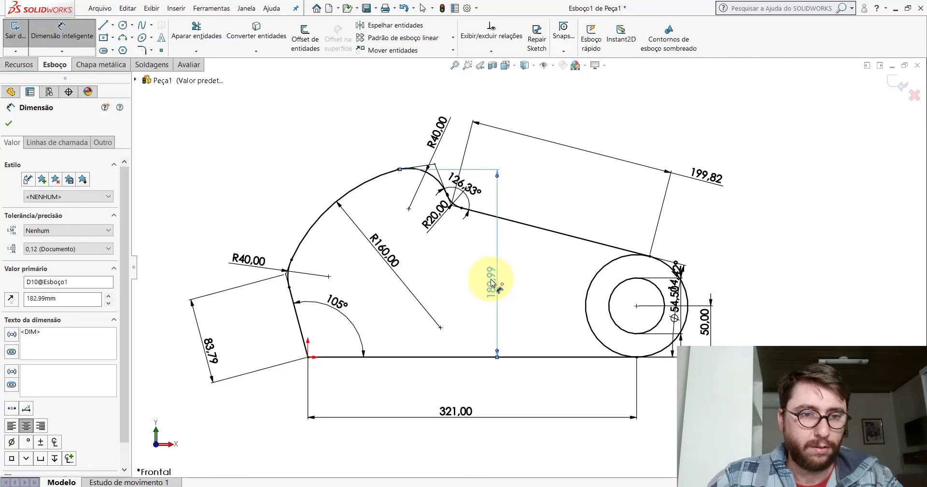
{"action": "key", "text": "Escape"}
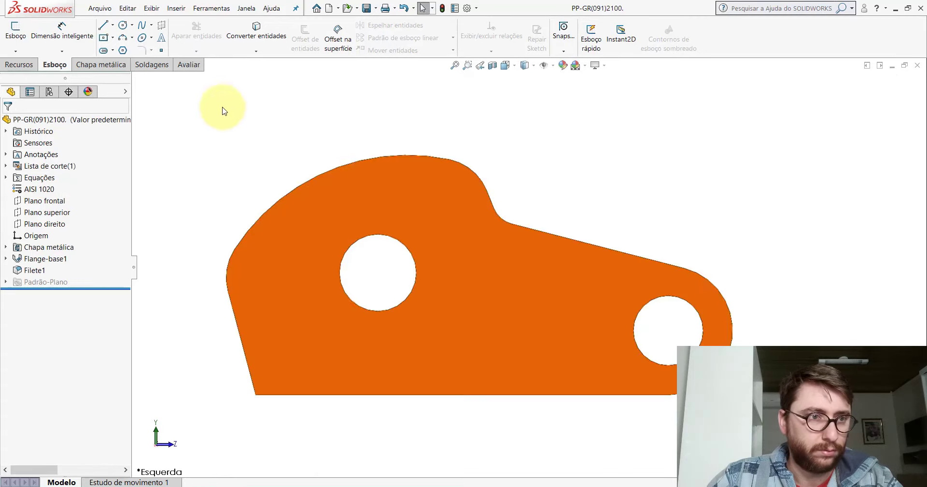
Measure the reference bracket's fillet end point at 133.06 mm above its bottom edge
{"action": "left_click", "coordinate": [188, 65]}
{"action": "left_click", "coordinate": [116, 34]}
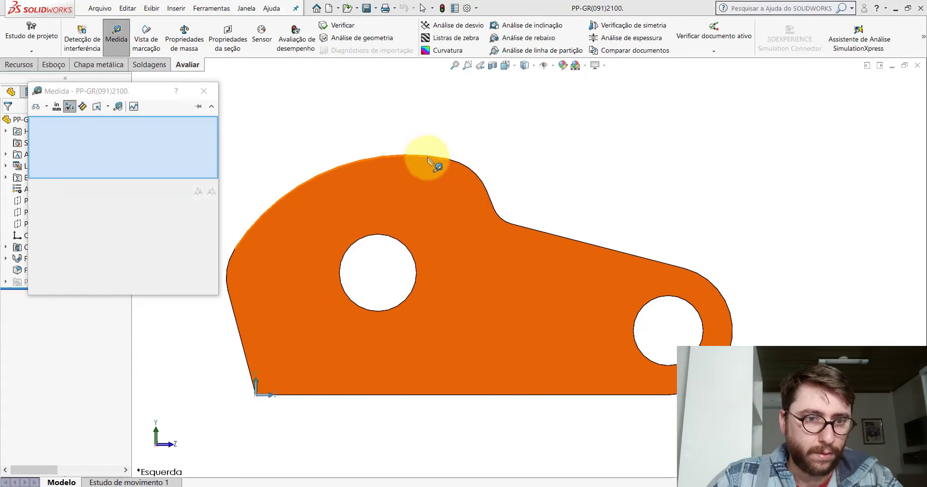
{"action": "left_click", "coordinate": [449, 160]}
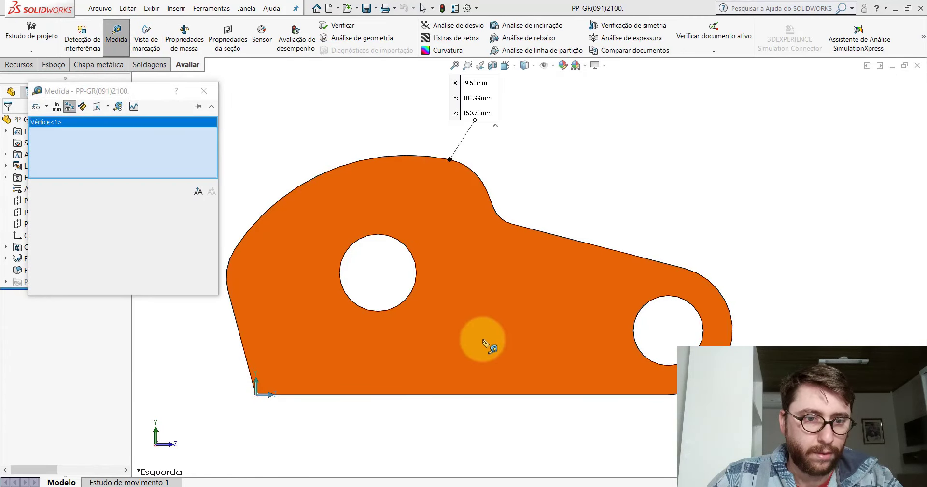
{"action": "left_click", "coordinate": [458, 394]}
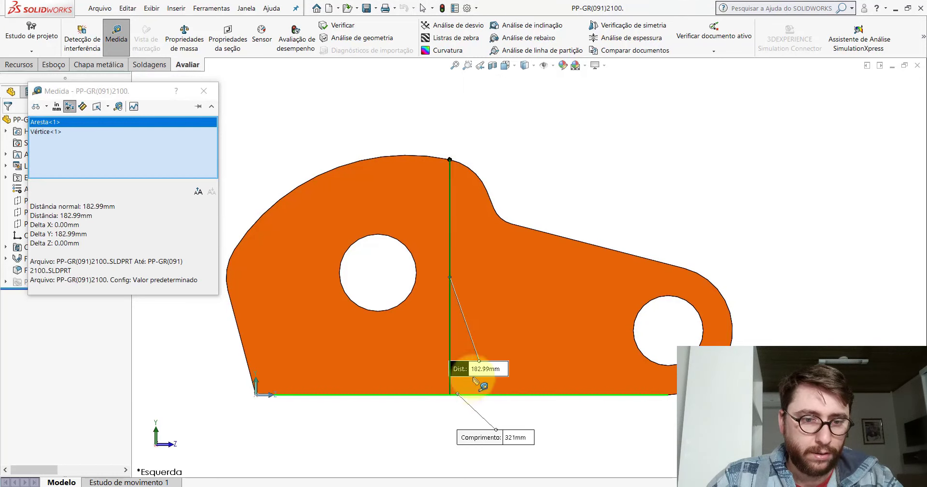
{"action": "left_click", "coordinate": [503, 189]}
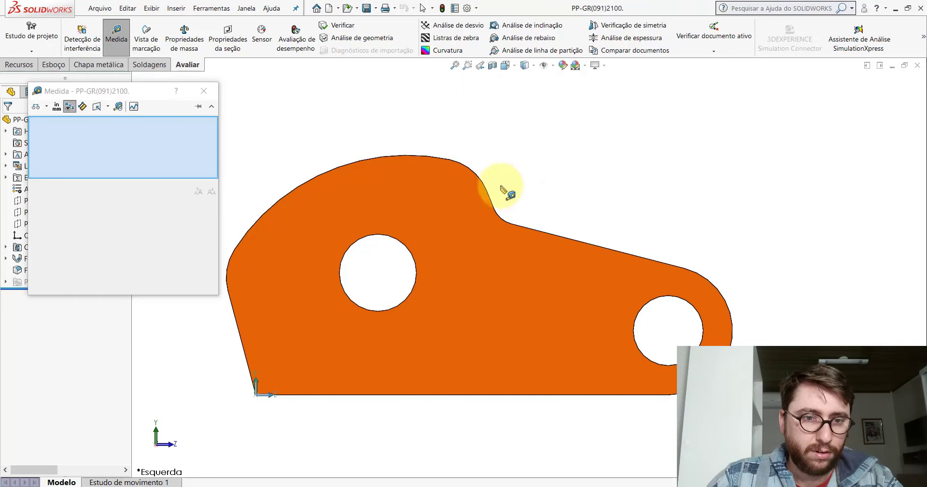
{"action": "left_click", "coordinate": [512, 224]}
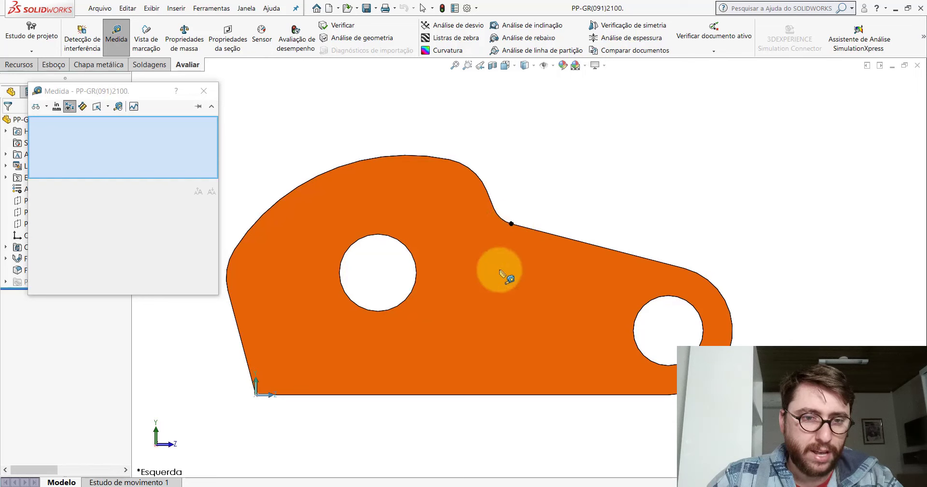
{"action": "left_click", "coordinate": [508, 394]}
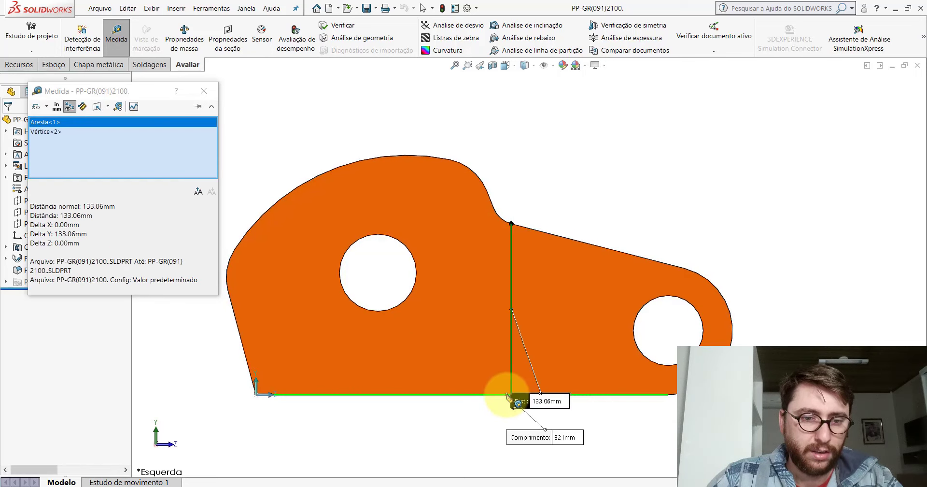
{"action": "key", "text": "Escape"}
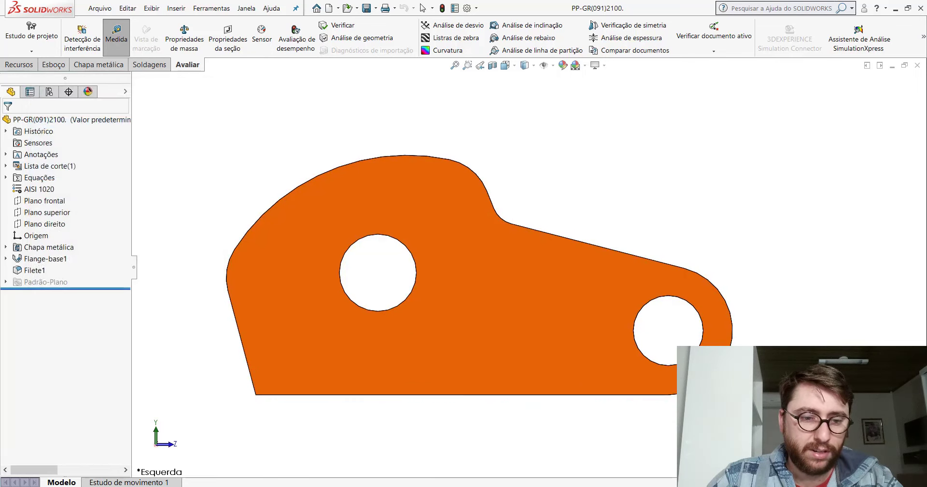
{"action": "left_click", "coordinate": [535, 480]}
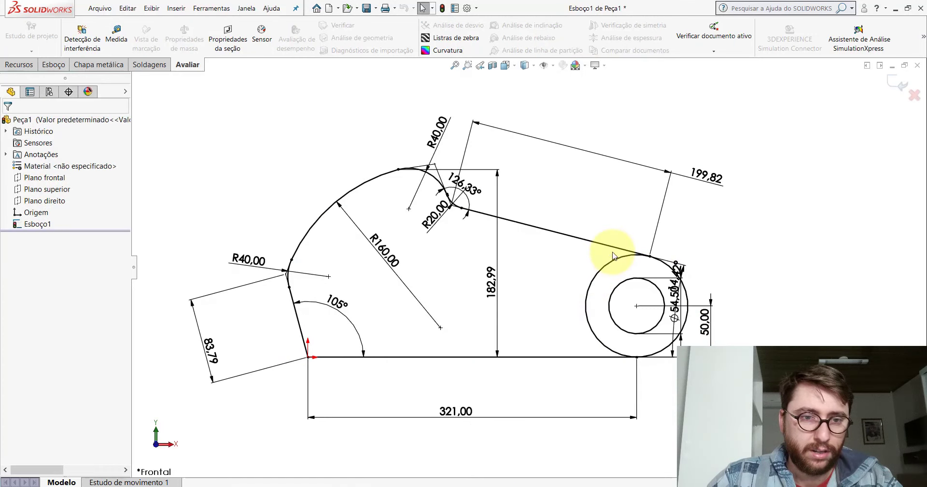
Delete the sketch's 199.82 dimension
{"action": "scroll", "coordinate": [610, 249], "scroll_direction": "down", "scroll_amount": 2}
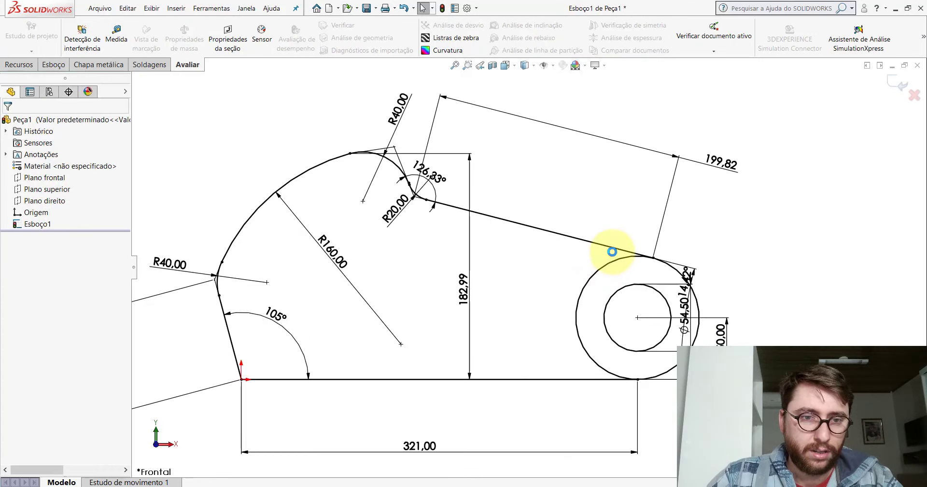
{"action": "left_click", "coordinate": [720, 165]}
{"action": "right_click", "coordinate": [720, 164]}
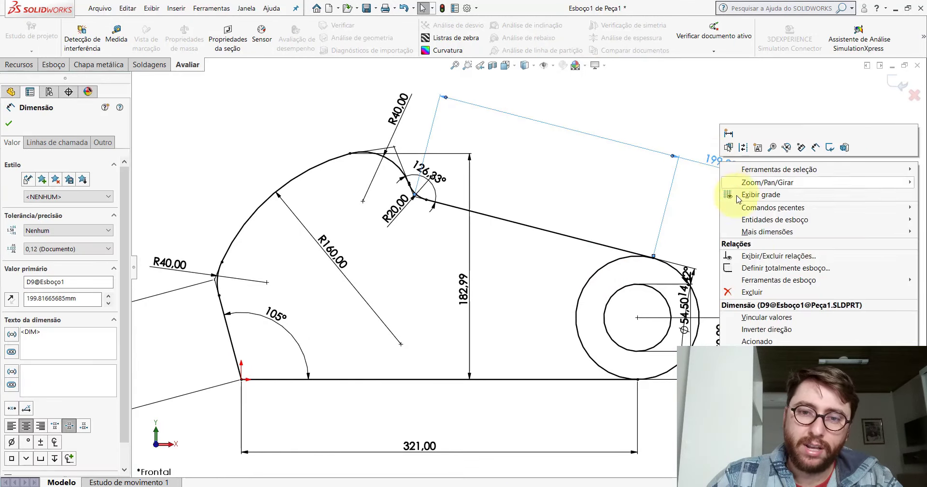
{"action": "left_click", "coordinate": [756, 292]}
{"action": "key", "text": "Delete"}
Dimension the R20 arc's end point 133.06 above the bottom line
{"action": "left_click", "coordinate": [54, 65]}
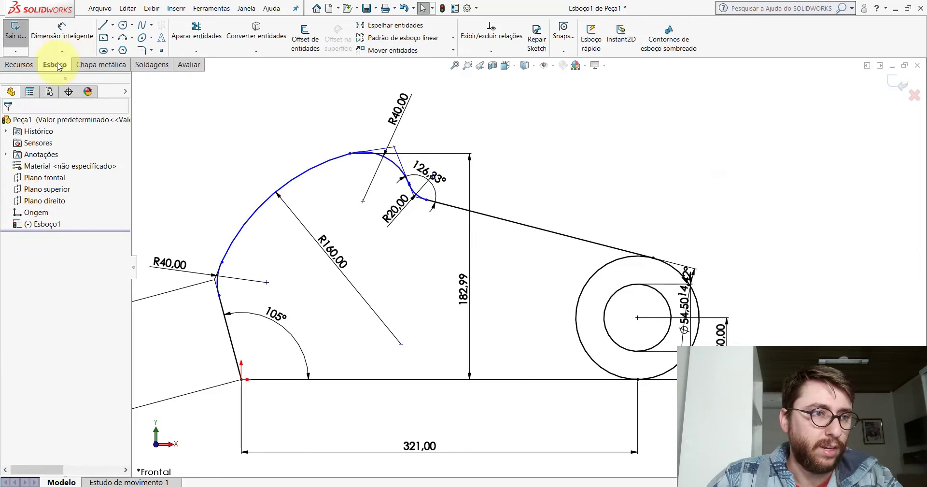
{"action": "left_click", "coordinate": [65, 38]}
{"action": "scroll", "coordinate": [437, 207], "scroll_direction": "down", "scroll_amount": 5}
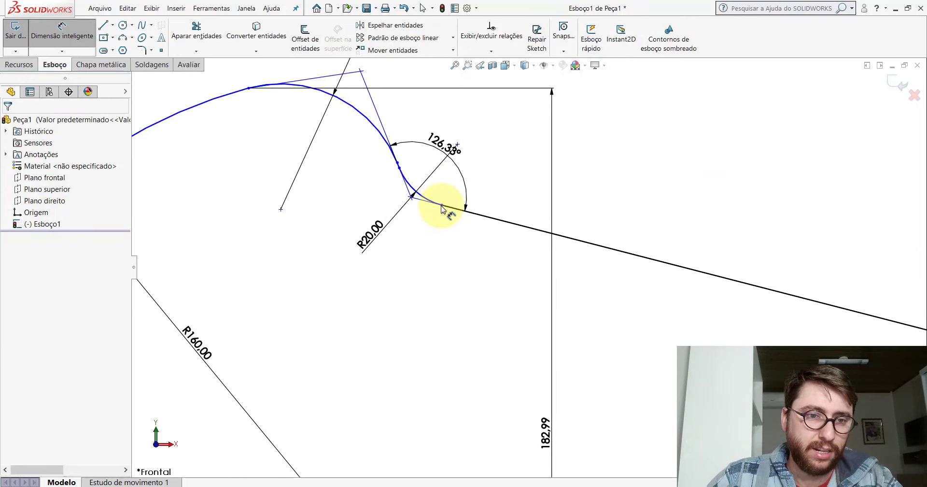
{"action": "left_click", "coordinate": [441, 207]}
{"action": "scroll", "coordinate": [519, 319], "scroll_direction": "up", "scroll_amount": 3}
{"action": "scroll", "coordinate": [511, 410], "scroll_direction": "up", "scroll_amount": 1}
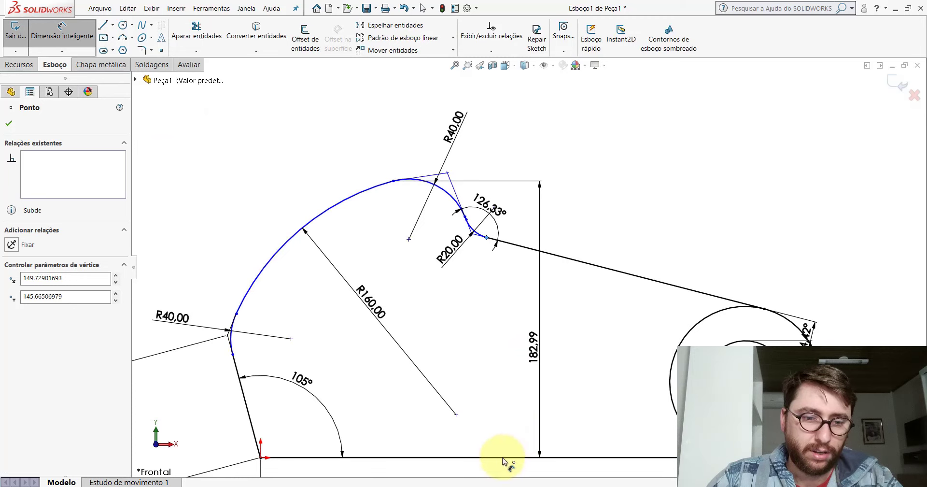
{"action": "left_click", "coordinate": [504, 458]}
{"action": "left_click", "coordinate": [498, 332]}
{"action": "type", "text": "133.06"}
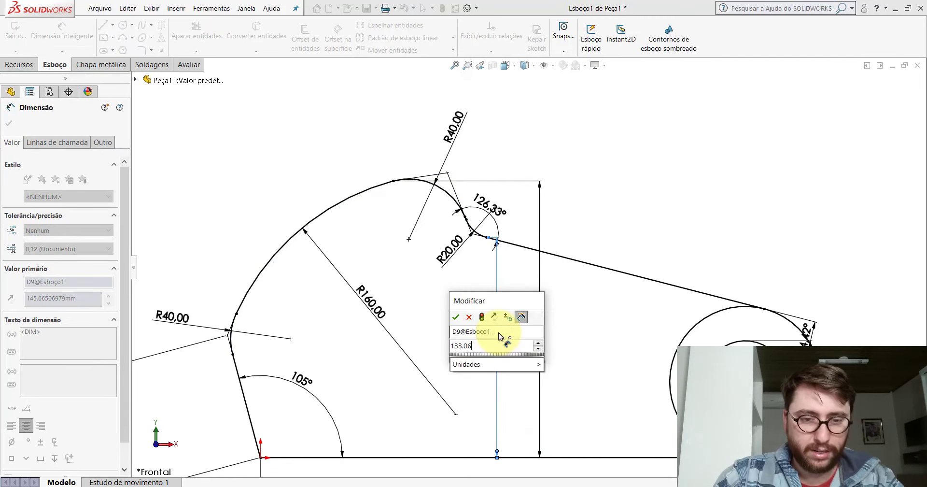
{"action": "key", "text": "Return"}
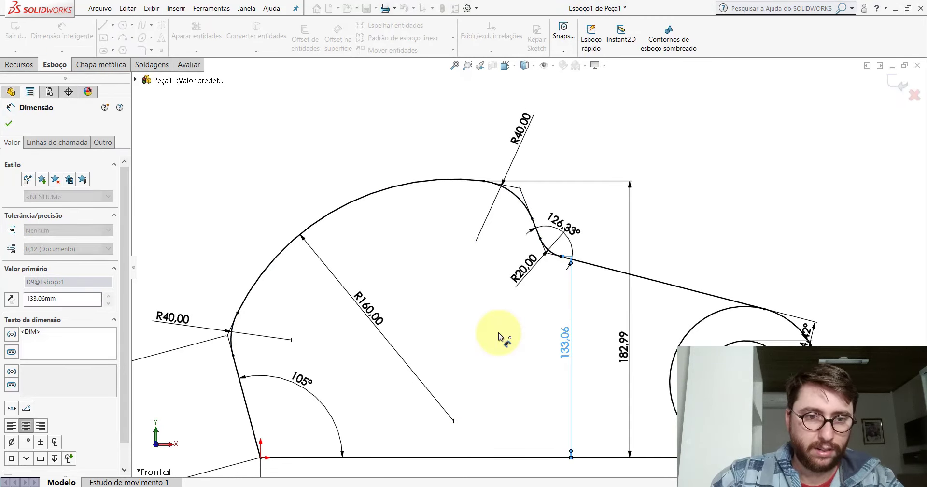
{"action": "left_click", "coordinate": [652, 212]}
{"action": "scroll", "coordinate": [647, 232], "scroll_direction": "up", "scroll_amount": 3}
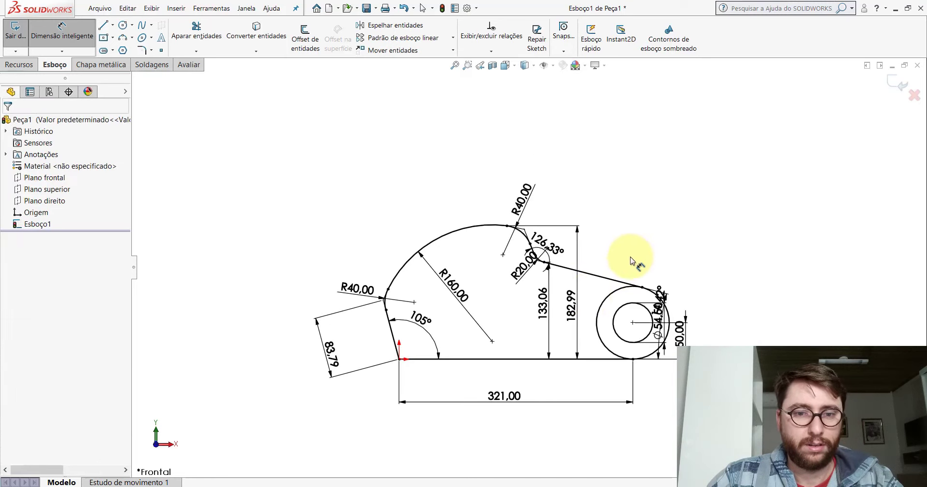
{"action": "scroll", "coordinate": [609, 280], "scroll_direction": "down", "scroll_amount": 2}
Trim away the outer circle's inner portion, leaving only its right end arc
{"action": "scroll", "coordinate": [607, 283], "scroll_direction": "up", "scroll_amount": 2}
{"action": "scroll", "coordinate": [579, 241], "scroll_direction": "down", "scroll_amount": 3}
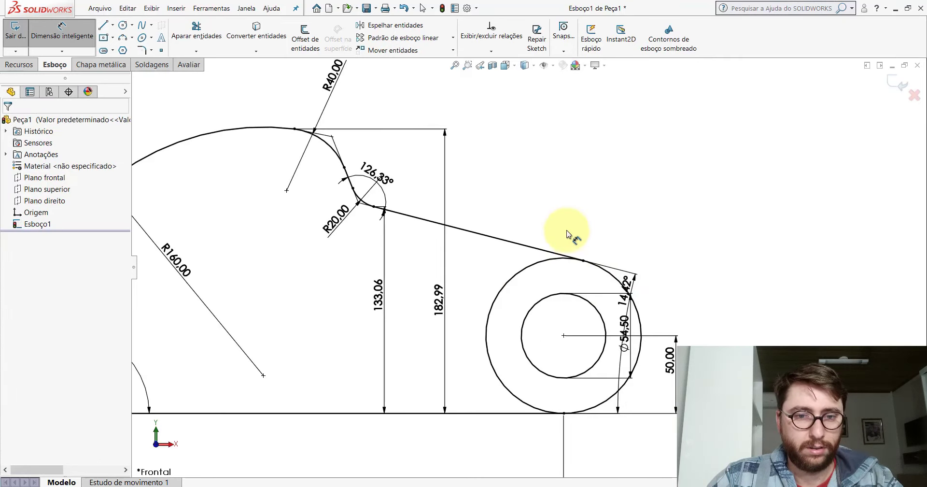
{"action": "scroll", "coordinate": [549, 200], "scroll_direction": "up", "scroll_amount": 2}
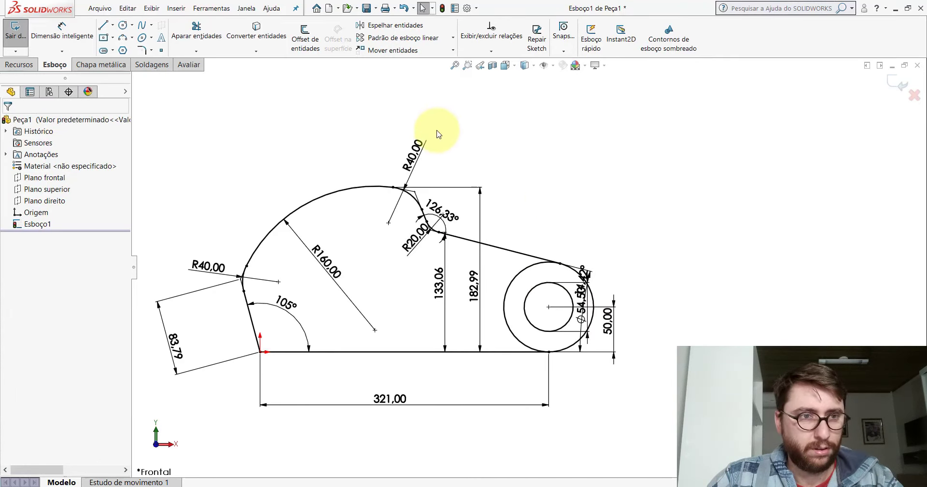
{"action": "left_click", "coordinate": [196, 31]}
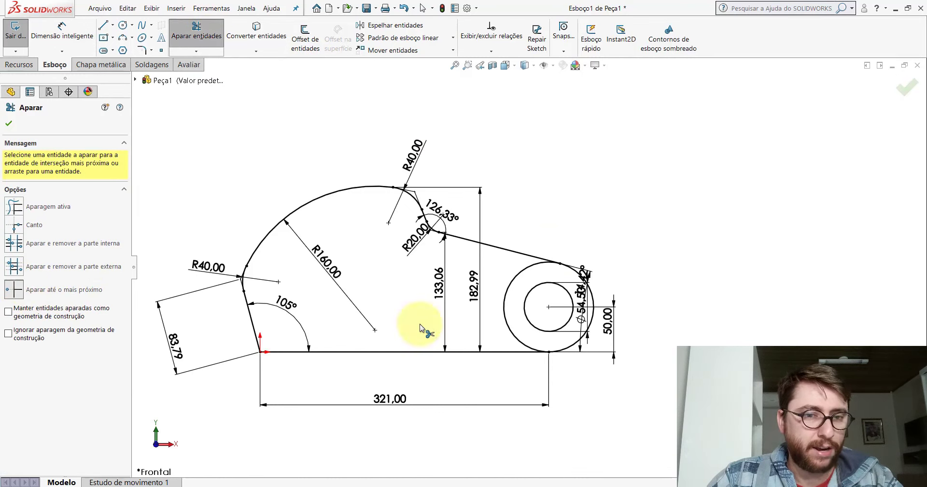
{"action": "scroll", "coordinate": [560, 290], "scroll_direction": "down", "scroll_amount": 2}
{"action": "scroll", "coordinate": [531, 271], "scroll_direction": "down", "scroll_amount": 1}
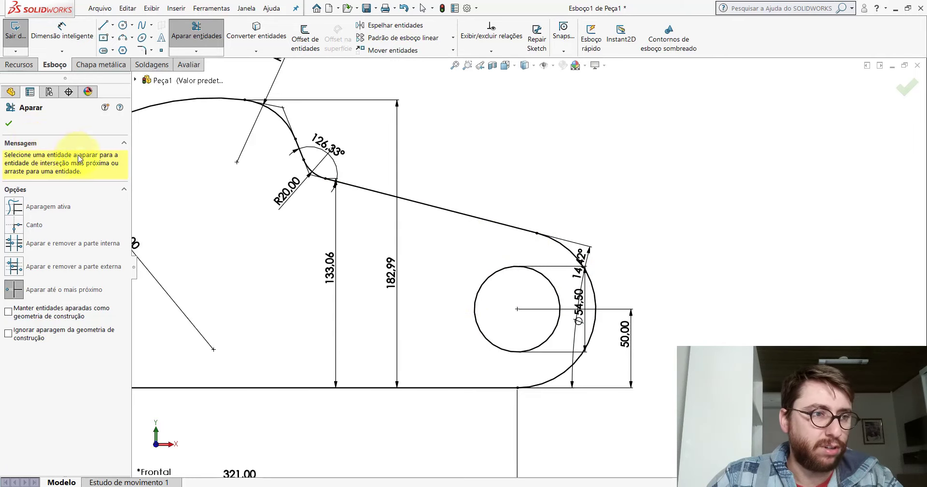
{"action": "left_click", "coordinate": [9, 125]}
{"action": "scroll", "coordinate": [517, 191], "scroll_direction": "up", "scroll_amount": 3}
{"action": "scroll", "coordinate": [393, 206], "scroll_direction": "up", "scroll_amount": 1}
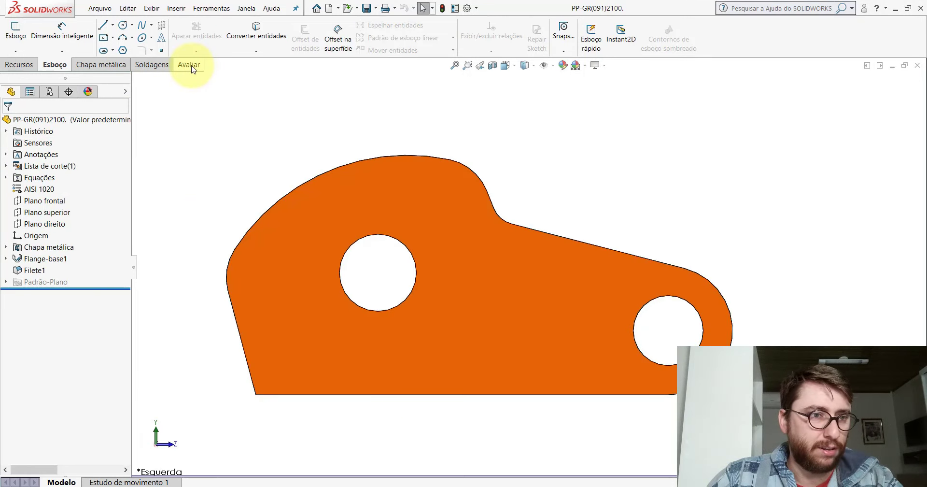
Measure the reference part's upper-left corner at 112.91 mm above the bottom edge
{"action": "left_click", "coordinate": [189, 64]}
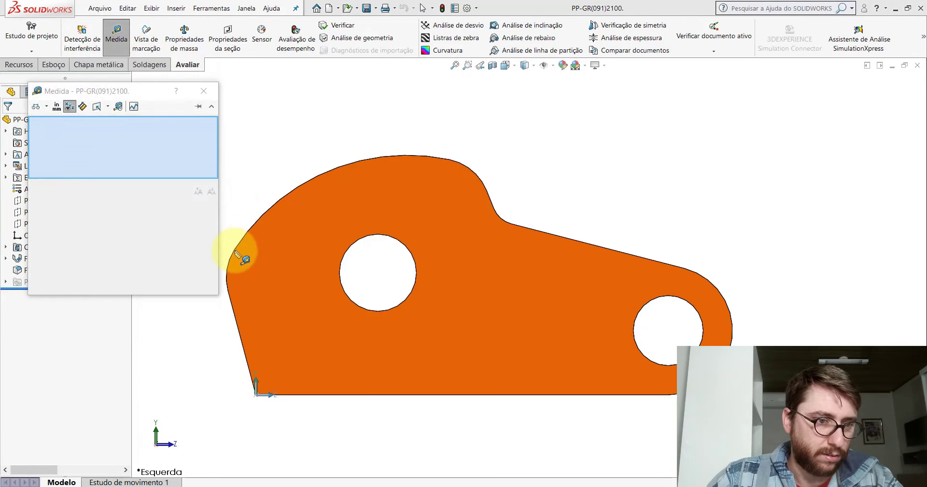
{"action": "left_click", "coordinate": [235, 252]}
{"action": "left_click", "coordinate": [310, 394]}
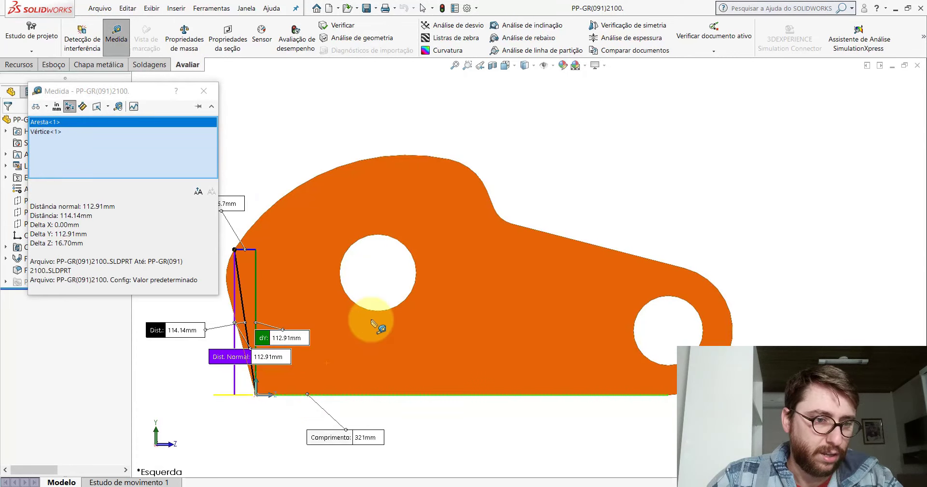
In the sketch, begin a height dimension from the arc endpoint to the bottom line, then cancel it
{"action": "key", "text": "Escape"}
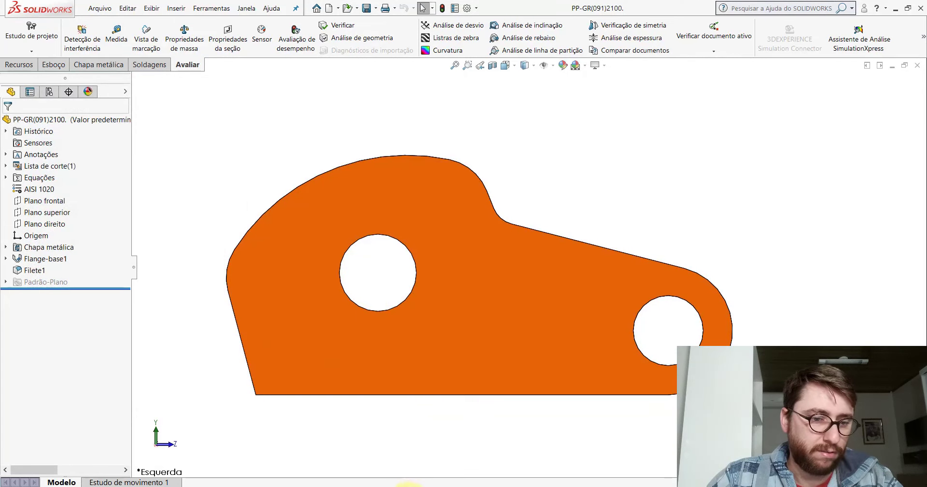
{"action": "left_click", "coordinate": [526, 442]}
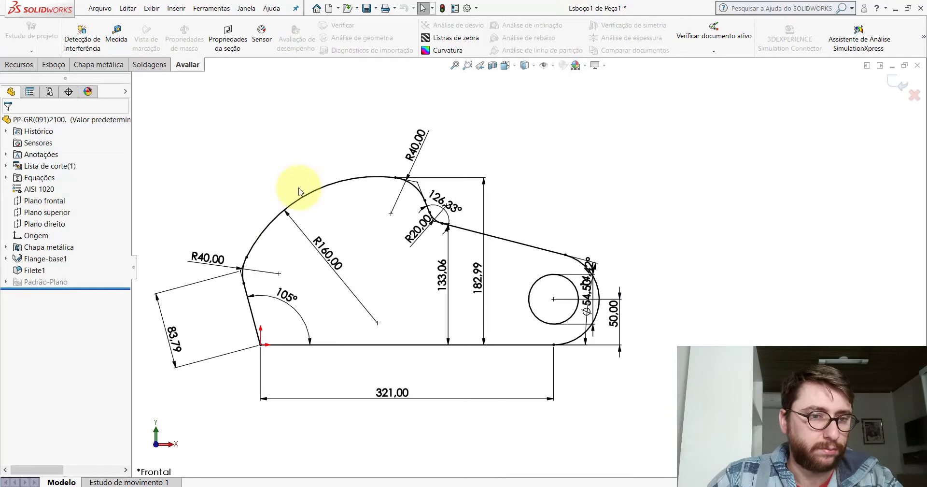
{"action": "left_click", "coordinate": [58, 64]}
{"action": "left_click", "coordinate": [66, 38]}
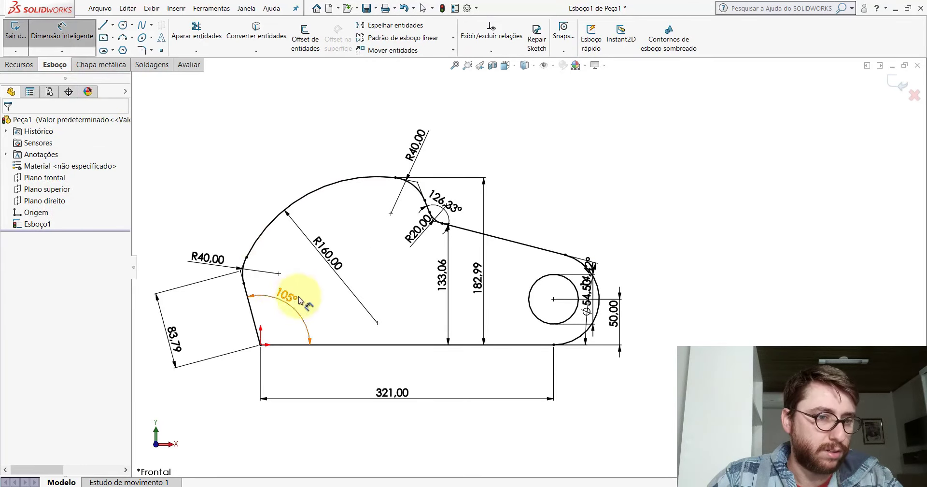
{"action": "left_click", "coordinate": [247, 257]}
{"action": "left_click", "coordinate": [337, 344]}
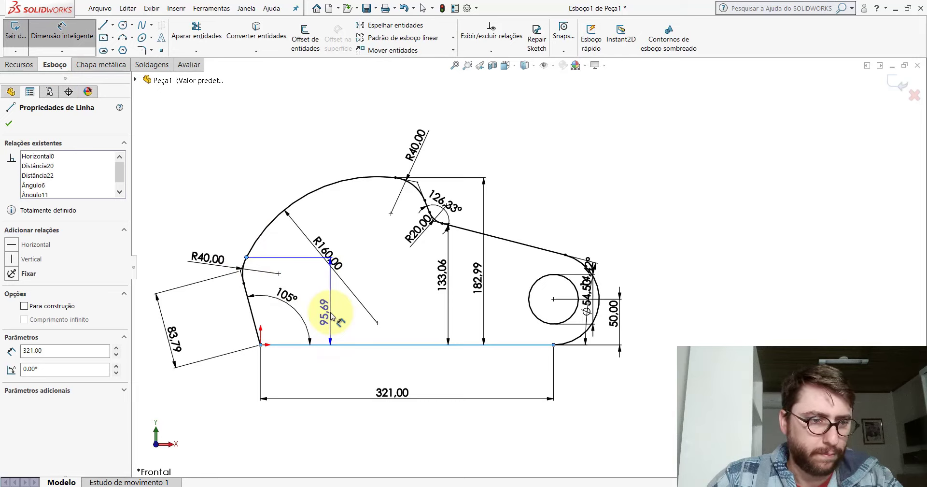
{"action": "key", "text": "Escape"}
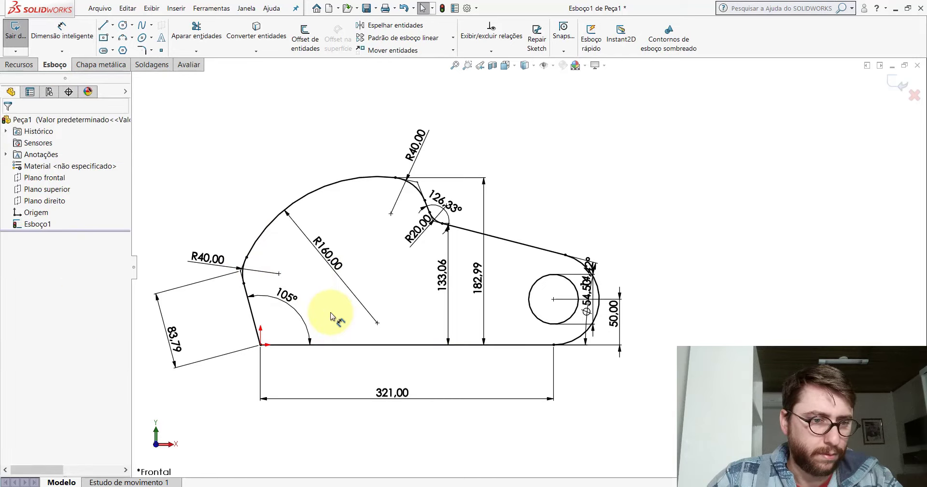
Delete the sketch's 83,79 edge-length dimension
{"action": "key", "text": "z"}
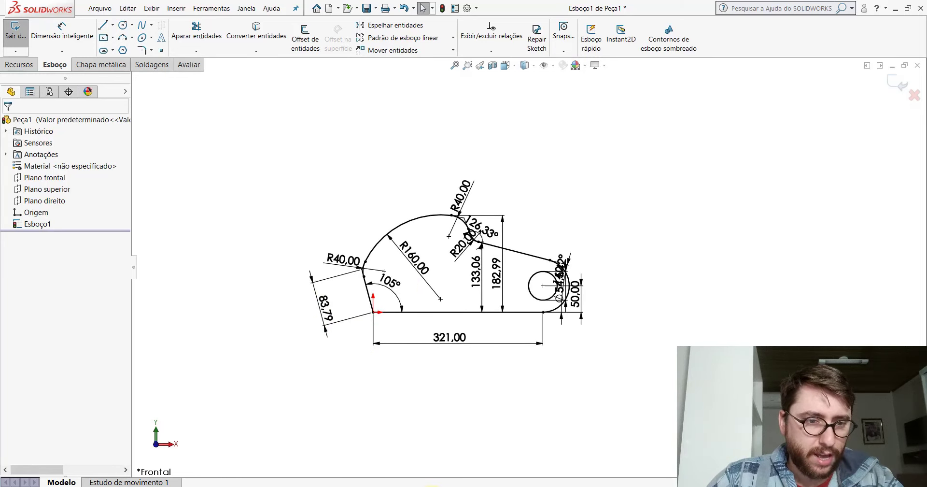
{"action": "scroll", "coordinate": [483, 336], "scroll_direction": "down", "scroll_amount": 3}
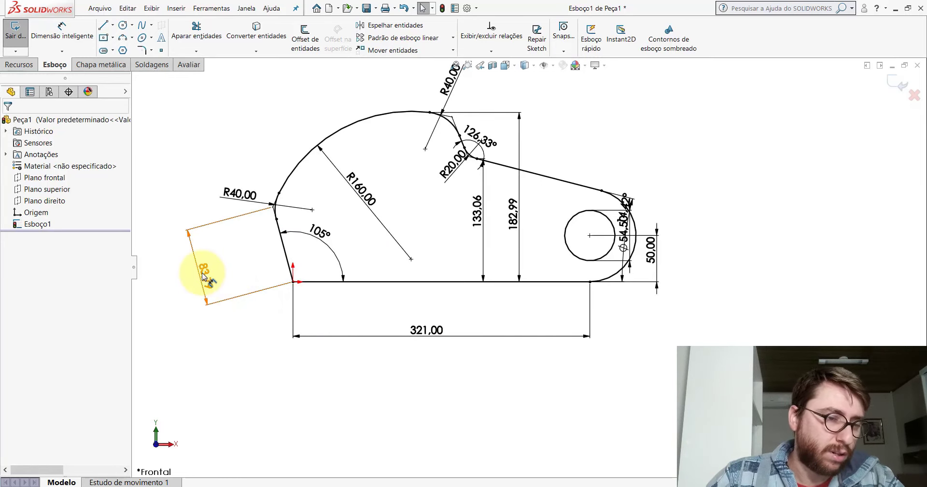
{"action": "right_click", "coordinate": [205, 272]}
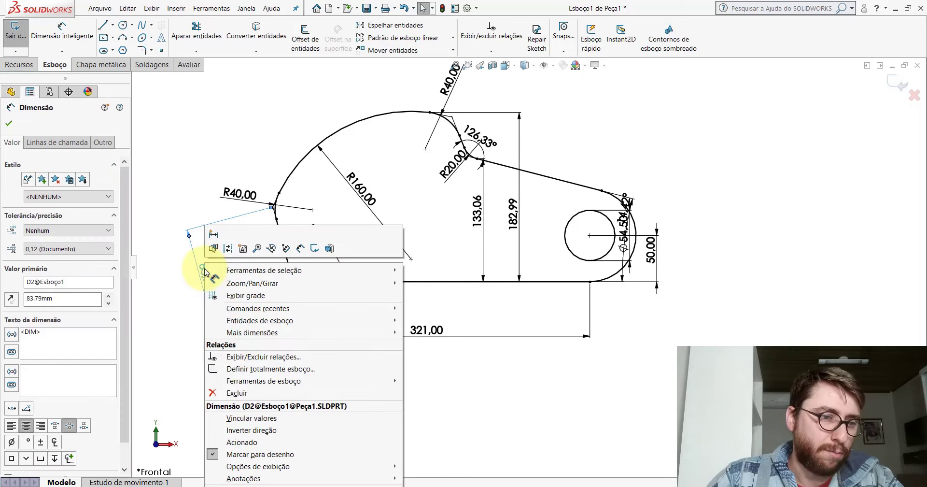
{"action": "left_click", "coordinate": [234, 395]}
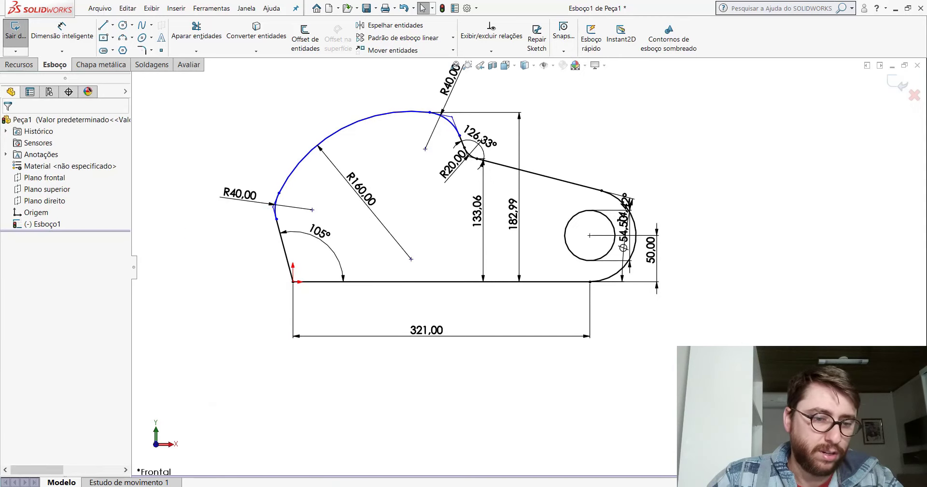
{"action": "left_click", "coordinate": [419, 459]}
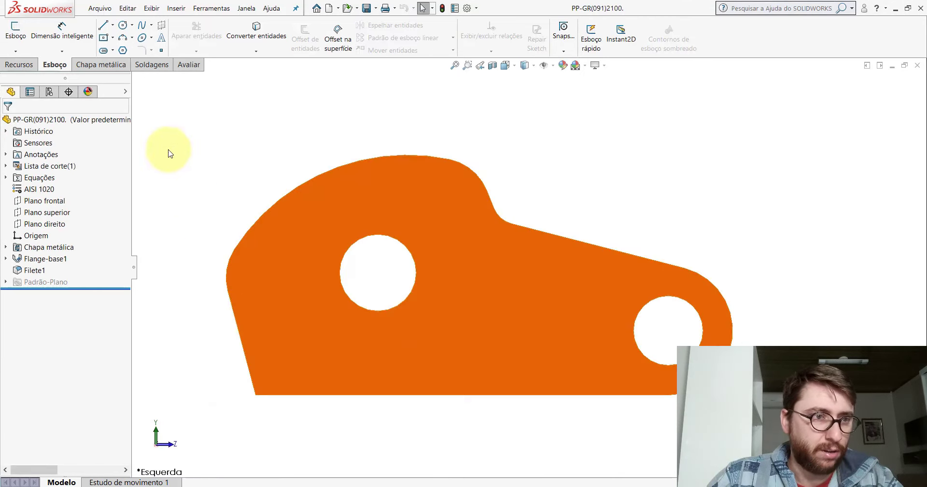
Measure the reference part's slanted left edge length of 83.79
{"action": "left_click", "coordinate": [186, 64]}
{"action": "left_click", "coordinate": [116, 34]}
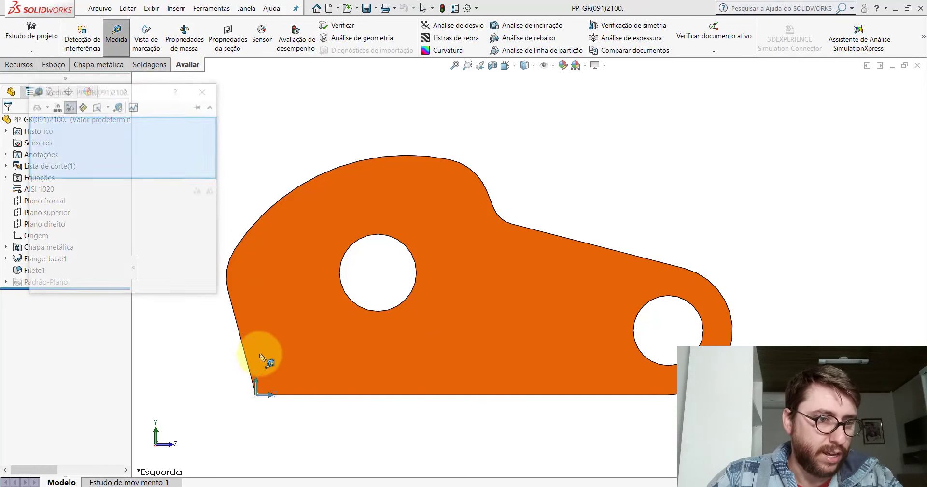
{"action": "left_click", "coordinate": [241, 338]}
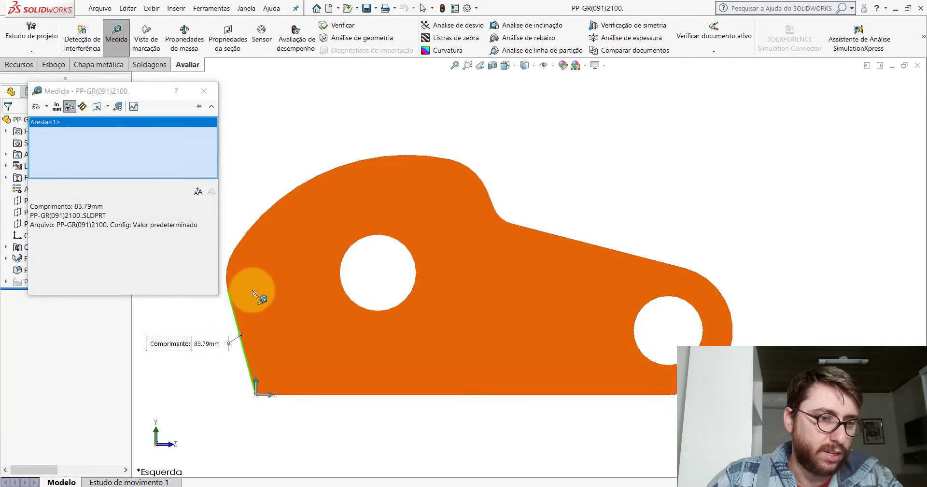
{"action": "key", "text": "Escape"}
Dimension the sketch's slanted left line to 83.79
{"action": "left_click", "coordinate": [523, 461]}
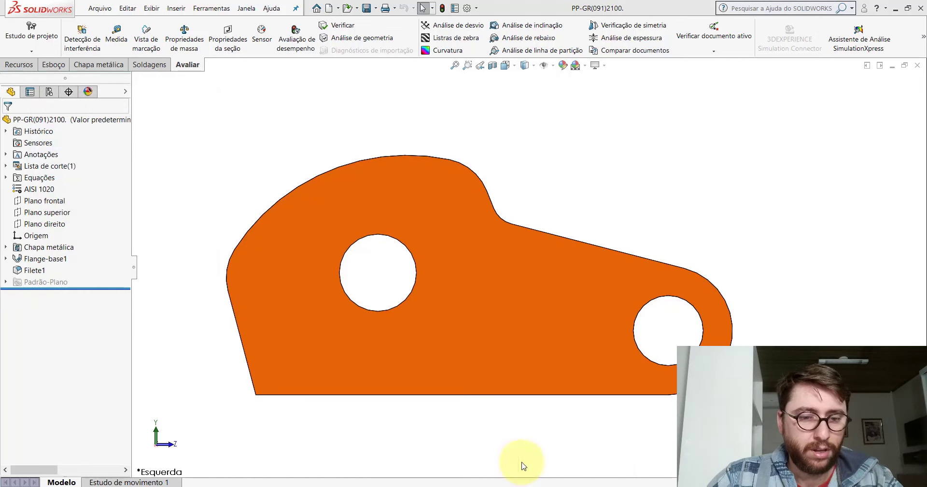
{"action": "left_click", "coordinate": [53, 64]}
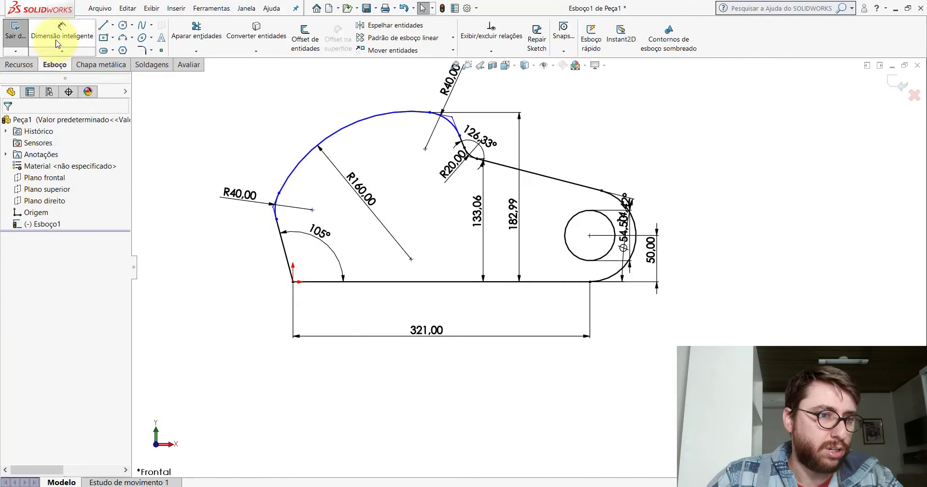
{"action": "left_click", "coordinate": [284, 249]}
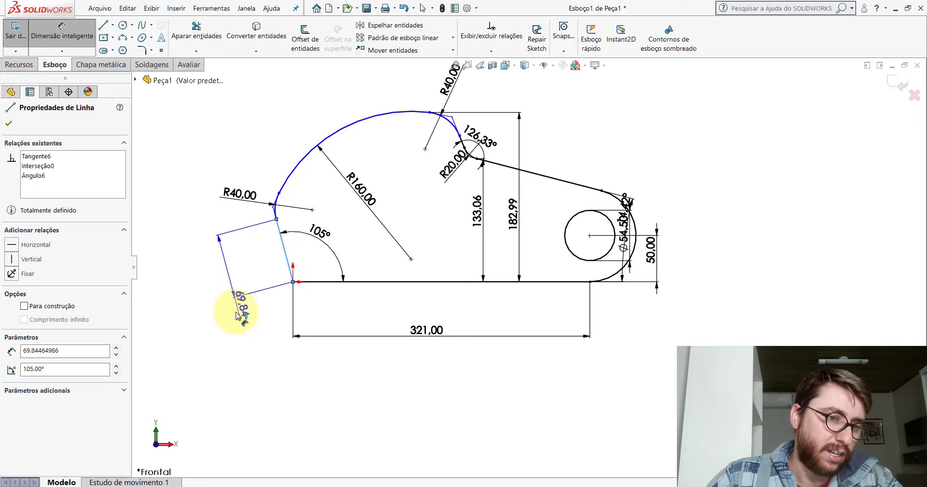
{"action": "left_click", "coordinate": [236, 321]}
{"action": "type", "text": "83.79"}
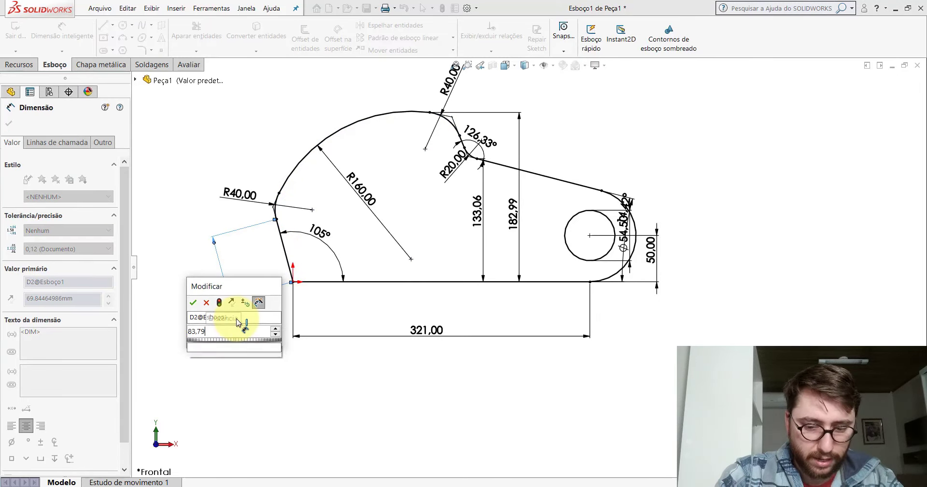
{"action": "key", "text": "Return"}
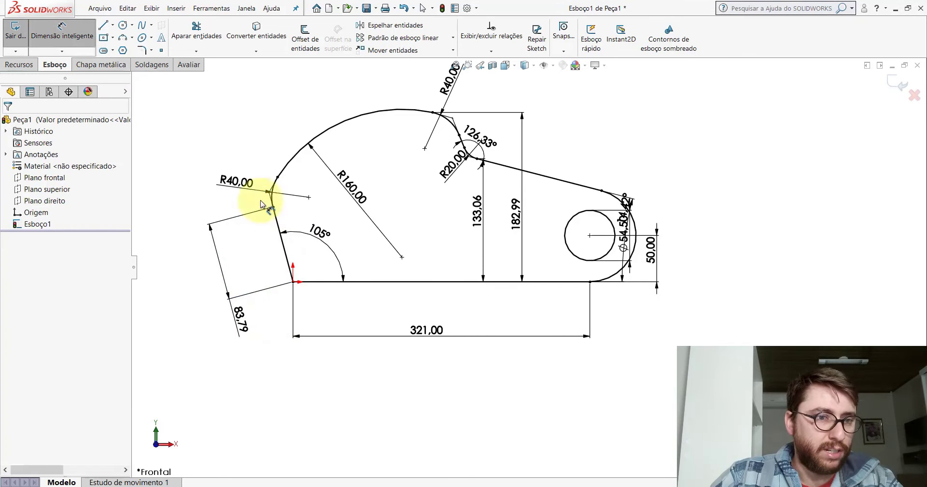
{"action": "left_click", "coordinate": [278, 178]}
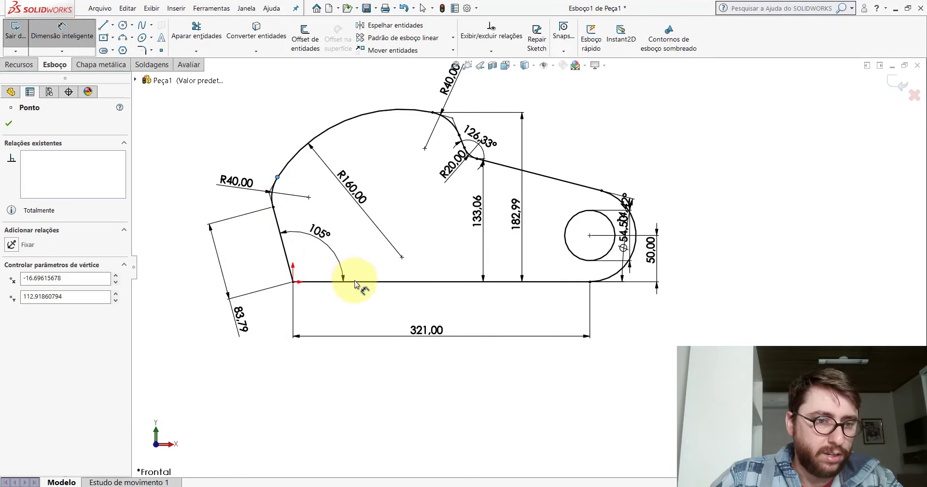
{"action": "left_click", "coordinate": [355, 282]}
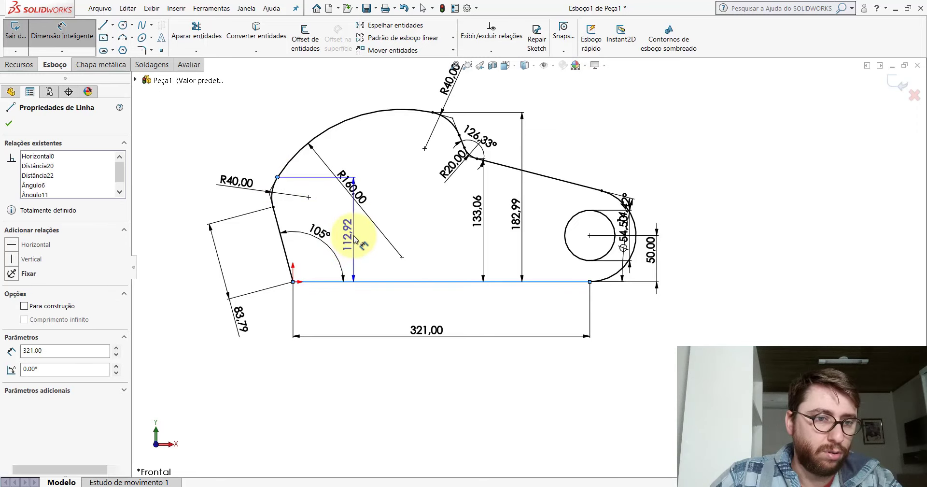
{"action": "key", "text": "Escape"}
{"action": "key", "text": "Escape"}
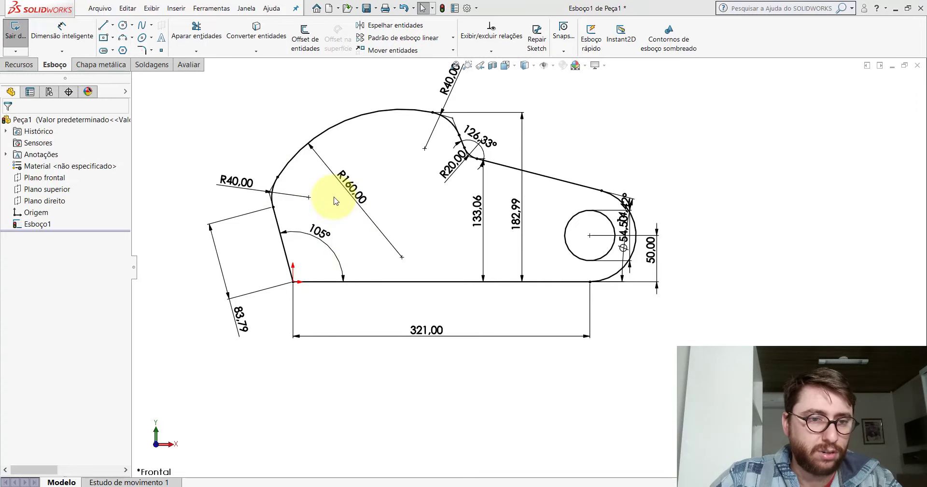
{"action": "left_click", "coordinate": [186, 68]}
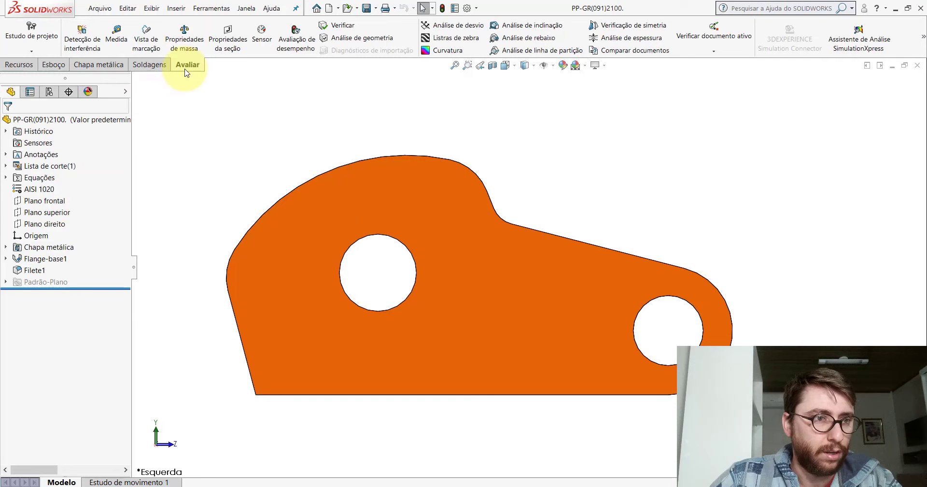
Measure the reference part's arc vertex at 112.91 mm above the bottom edge
{"action": "left_click", "coordinate": [115, 38]}
{"action": "left_click", "coordinate": [235, 250]}
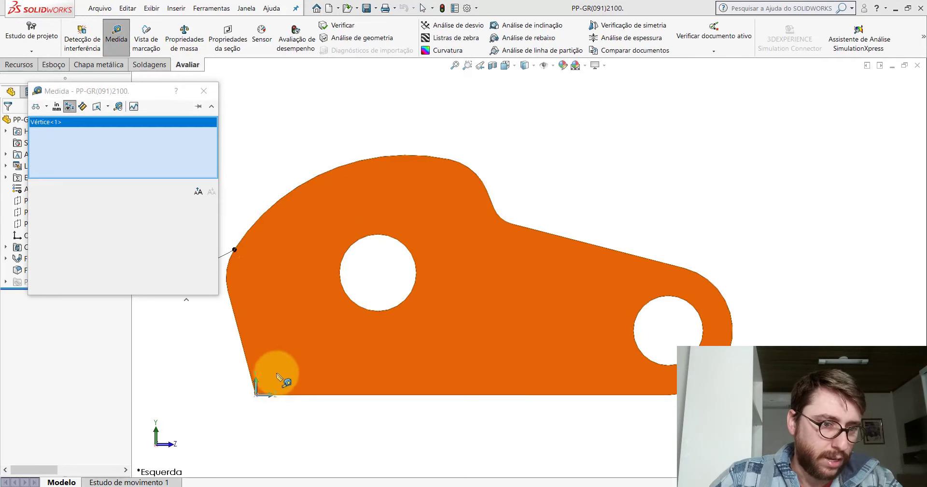
{"action": "left_click", "coordinate": [256, 393]}
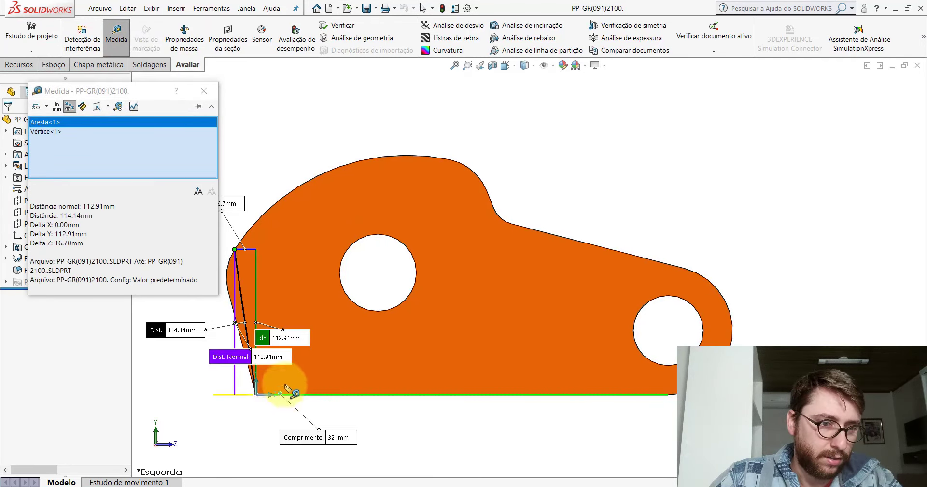
{"action": "left_click_drag", "start_coordinate": [308, 338], "coordinate": [344, 299]}
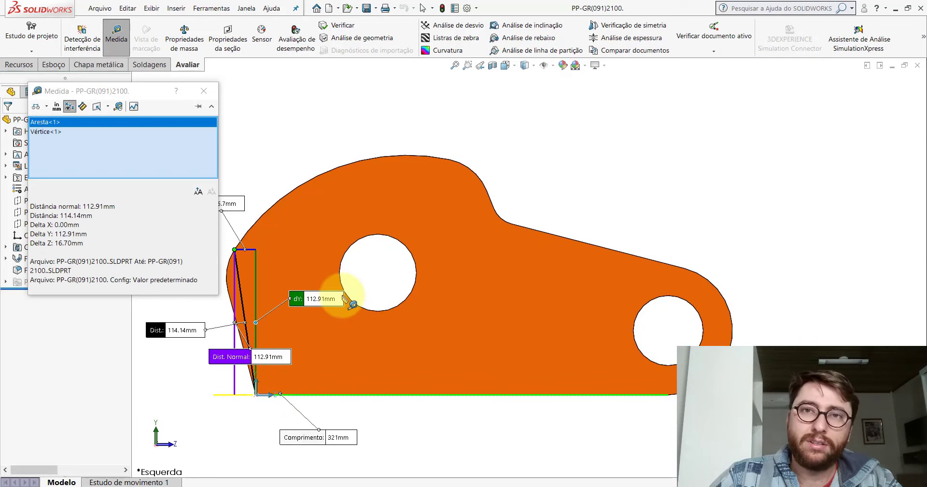
{"action": "scroll", "coordinate": [344, 299], "scroll_direction": "down", "scroll_amount": 1}
{"action": "scroll", "coordinate": [348, 295], "scroll_direction": "up", "scroll_amount": 2}
{"action": "scroll", "coordinate": [355, 287], "scroll_direction": "up", "scroll_amount": 3}
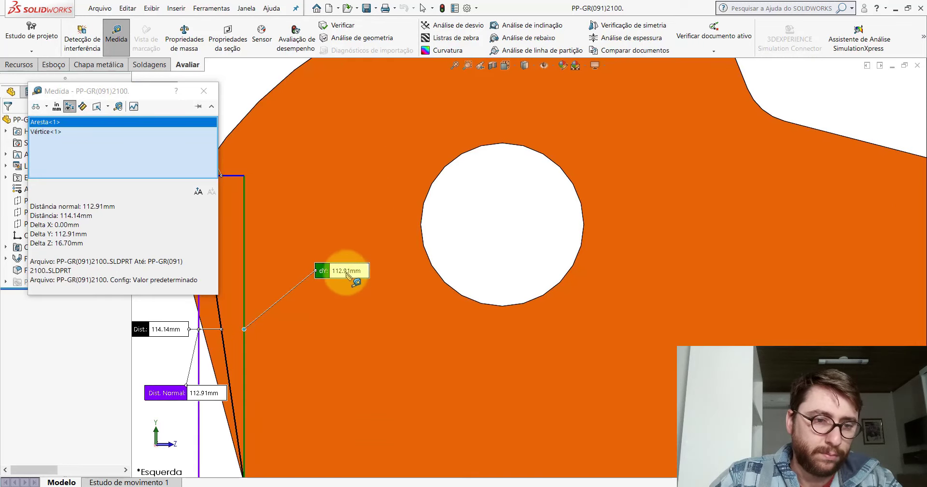
{"action": "scroll", "coordinate": [366, 281], "scroll_direction": "down", "scroll_amount": 2}
{"action": "key", "text": "Escape"}
{"action": "scroll", "coordinate": [531, 301], "scroll_direction": "down", "scroll_amount": 2}
{"action": "scroll", "coordinate": [607, 310], "scroll_direction": "up", "scroll_amount": 1}
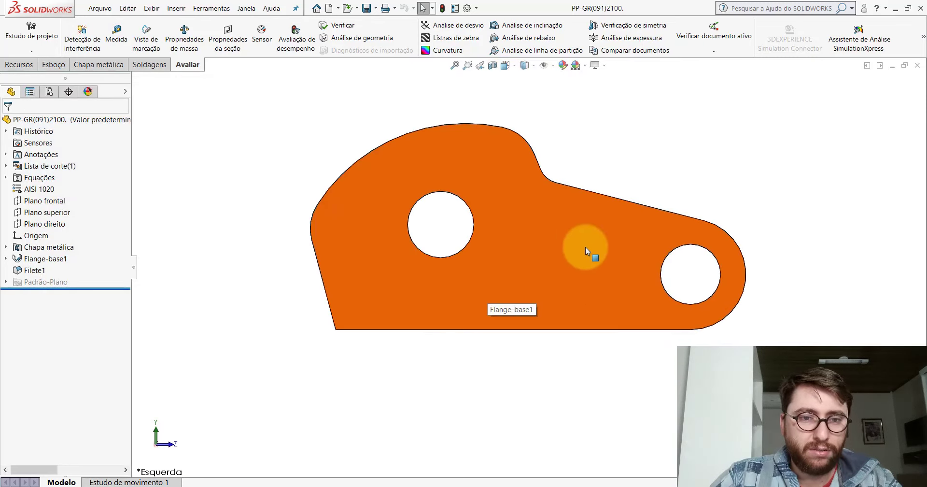
Measure the upper notch vertex at 158.77 mm above the bottom edge
{"action": "left_click", "coordinate": [121, 37]}
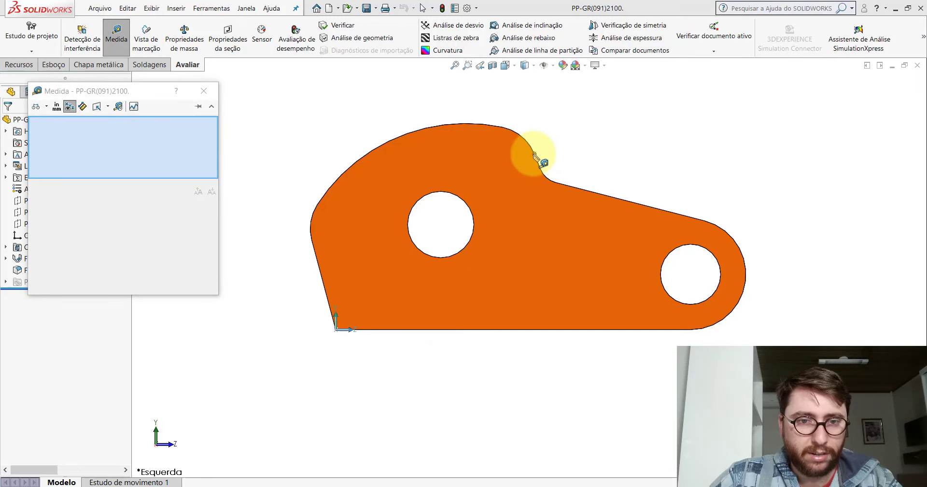
{"action": "left_click", "coordinate": [534, 154]}
{"action": "left_click", "coordinate": [520, 331]}
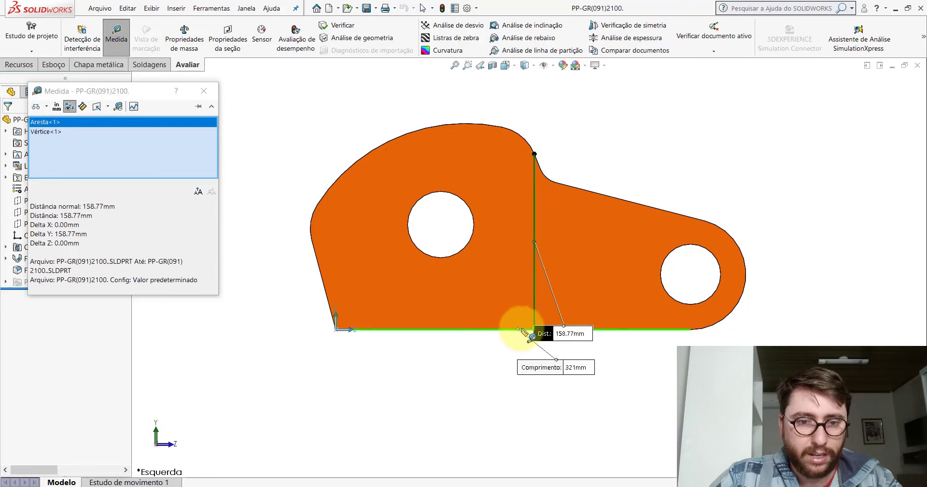
{"action": "key", "text": "Escape"}
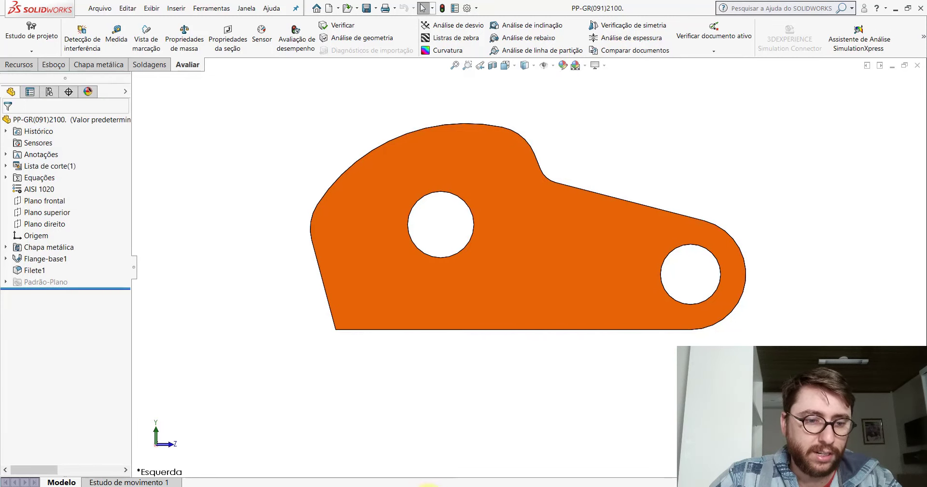
{"action": "left_click", "coordinate": [548, 449]}
{"action": "left_click", "coordinate": [53, 64]}
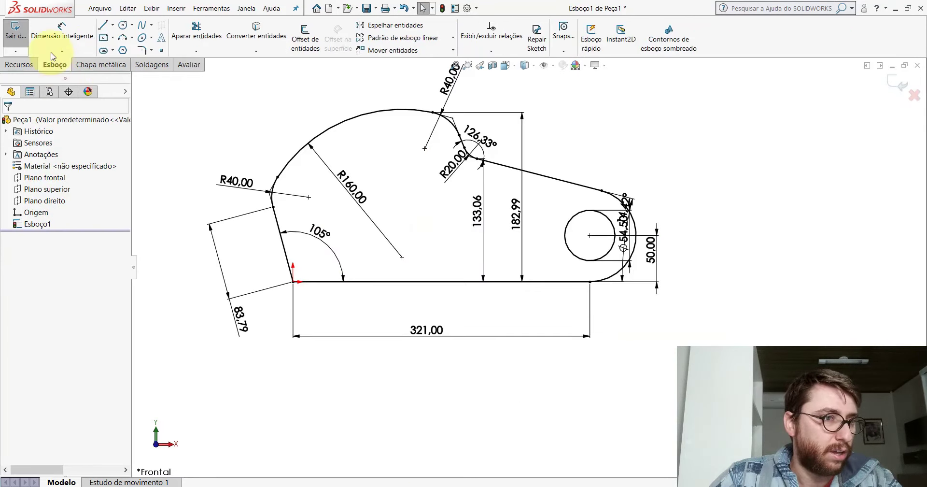
Abandon a notch height dimension and move the R160,00 dimension label aside
{"action": "left_click", "coordinate": [457, 140]}
{"action": "left_click", "coordinate": [467, 283]}
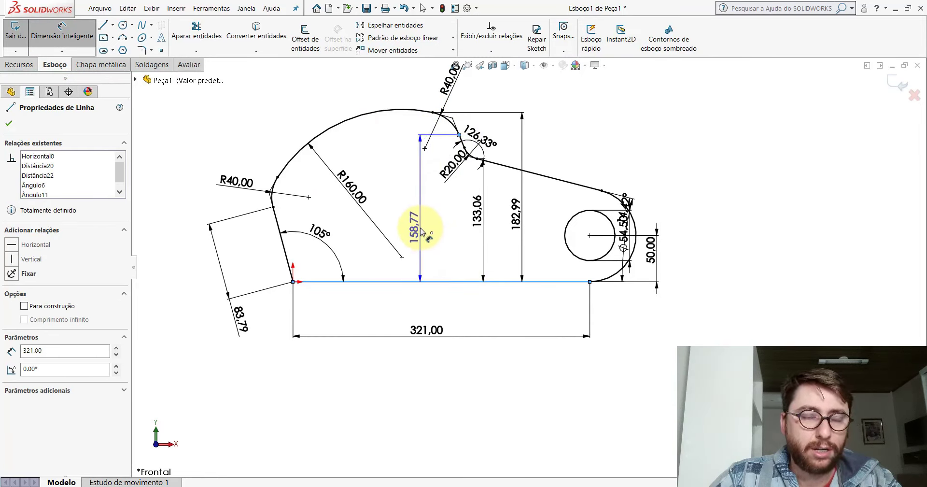
{"action": "key", "text": "Escape"}
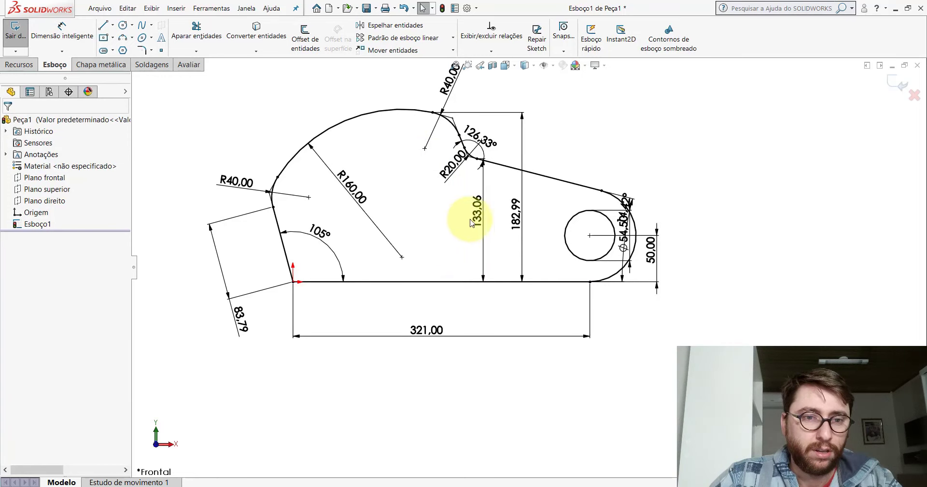
{"action": "scroll", "coordinate": [483, 232], "scroll_direction": "down", "scroll_amount": 2}
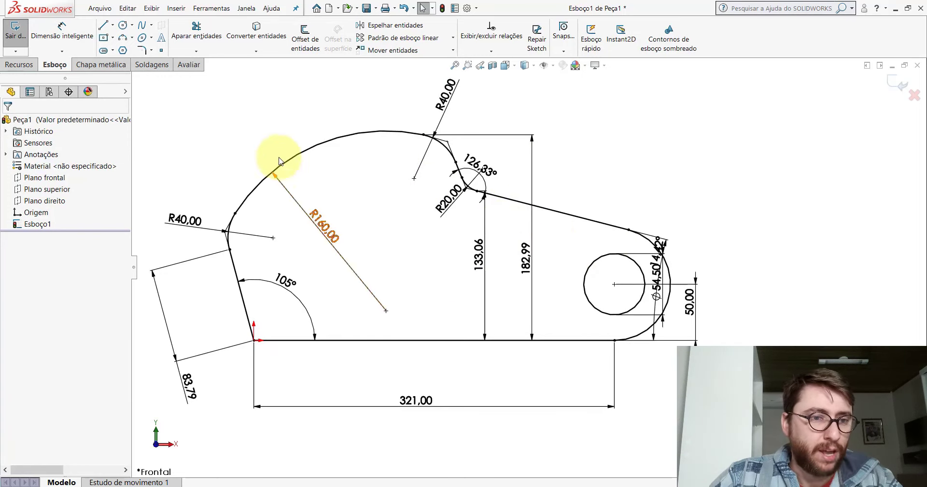
{"action": "left_click_drag", "start_coordinate": [305, 216], "coordinate": [301, 252]}
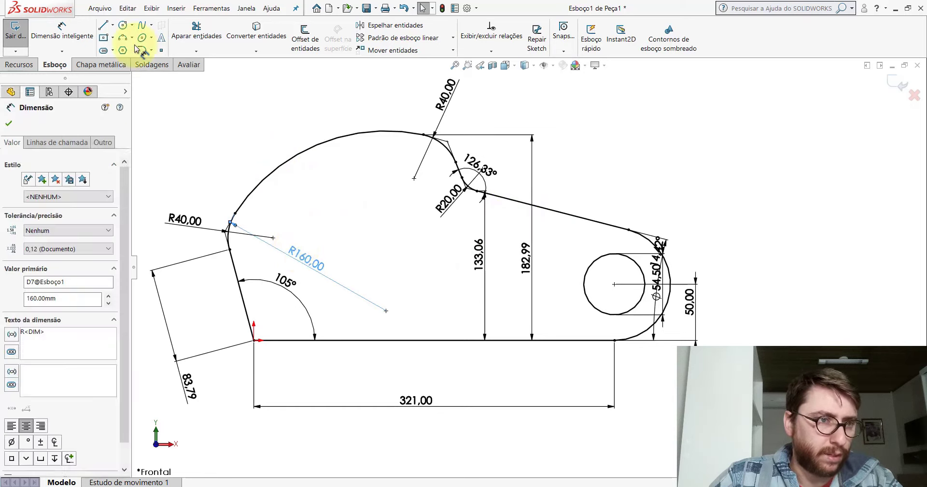
{"action": "key", "text": "Escape"}
Draw a circle of about 27.99 radius inside the sketch's upper-left lobe
{"action": "left_click", "coordinate": [123, 26]}
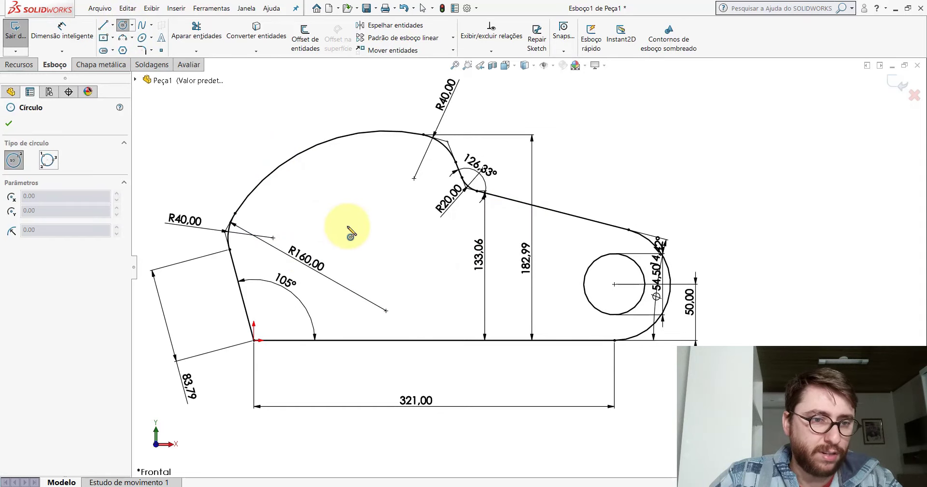
{"action": "left_click", "coordinate": [351, 232]}
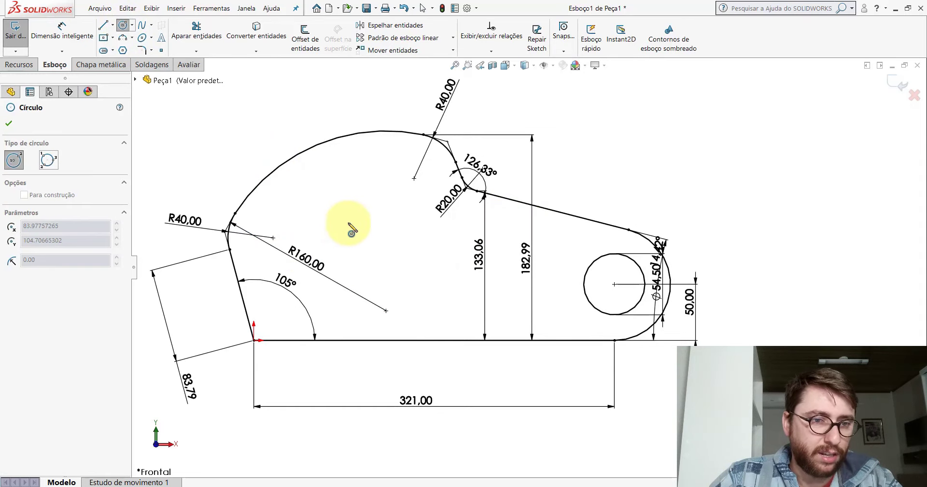
{"action": "left_click", "coordinate": [373, 208]}
{"action": "key", "text": "Escape"}
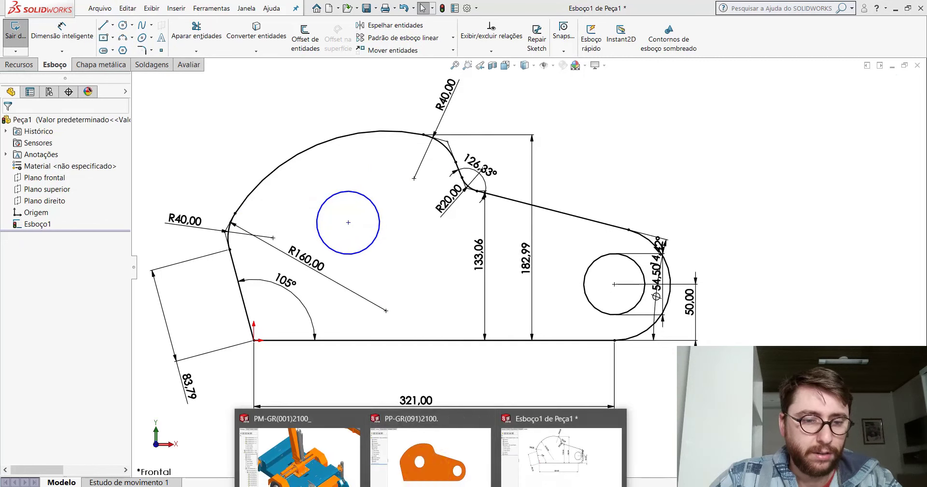
{"action": "left_click", "coordinate": [424, 418]}
Measure the reference part's upper hole: Ø60, centred 95 mm above the bottom edge
{"action": "left_click", "coordinate": [187, 65]}
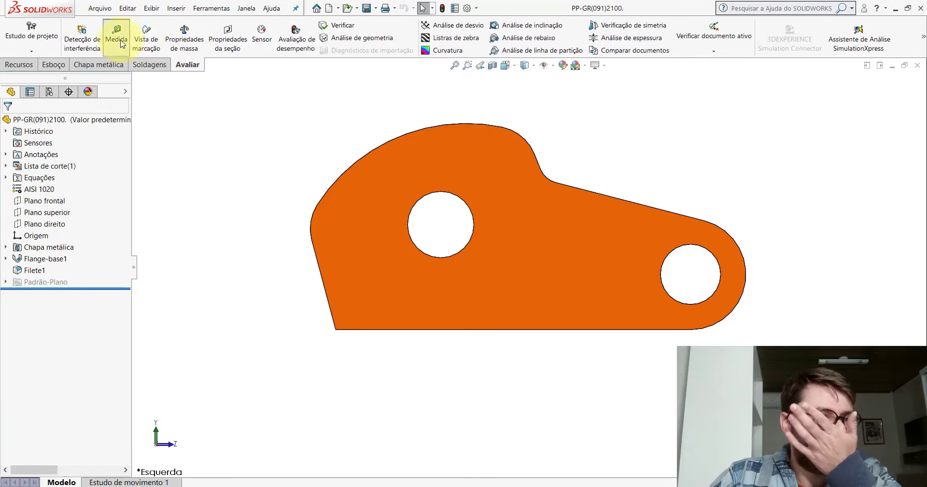
{"action": "left_click", "coordinate": [116, 32]}
{"action": "left_click", "coordinate": [442, 193]}
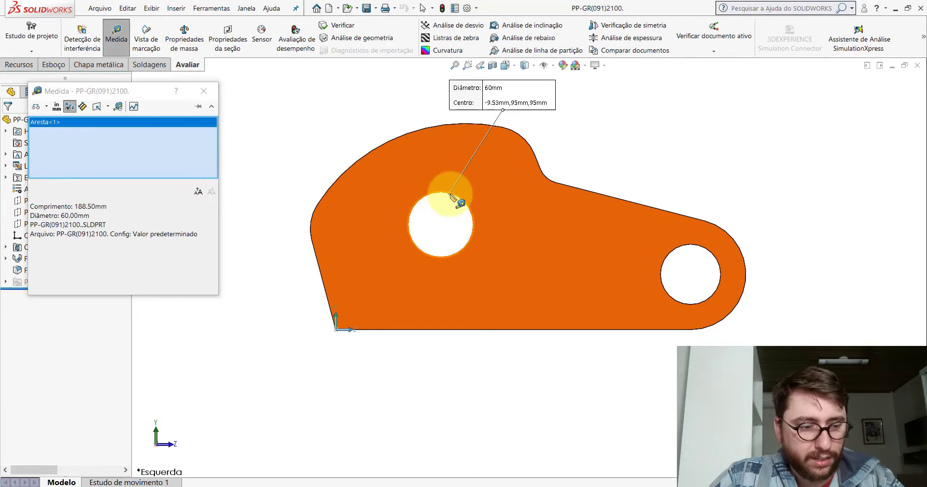
{"action": "left_click", "coordinate": [441, 257]}
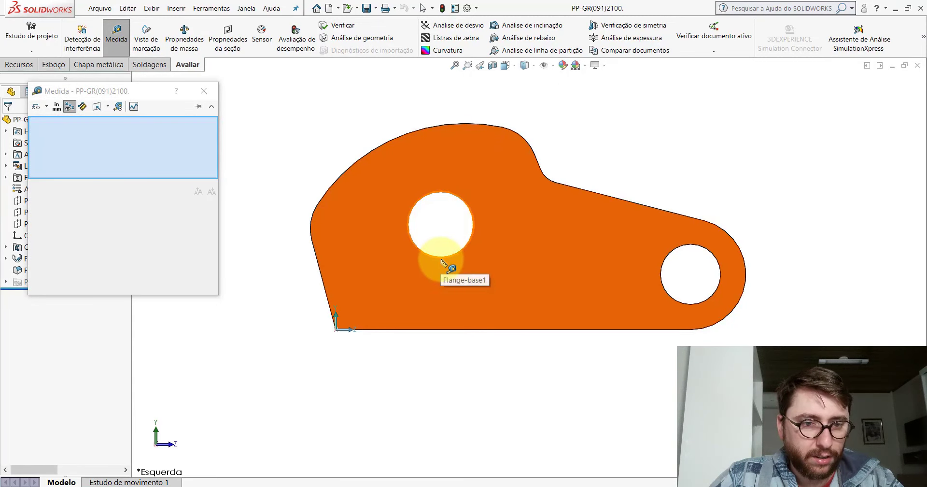
{"action": "left_click", "coordinate": [441, 257]}
{"action": "left_click", "coordinate": [453, 330]}
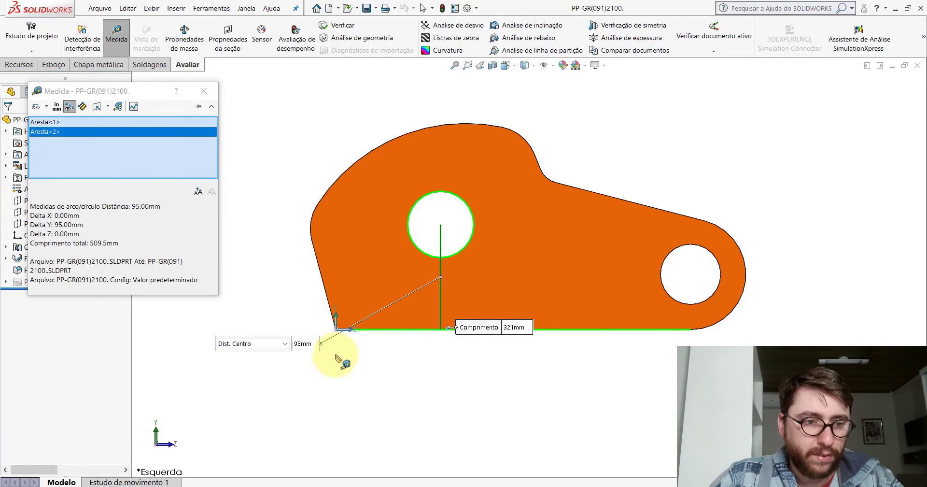
{"action": "left_click", "coordinate": [528, 445]}
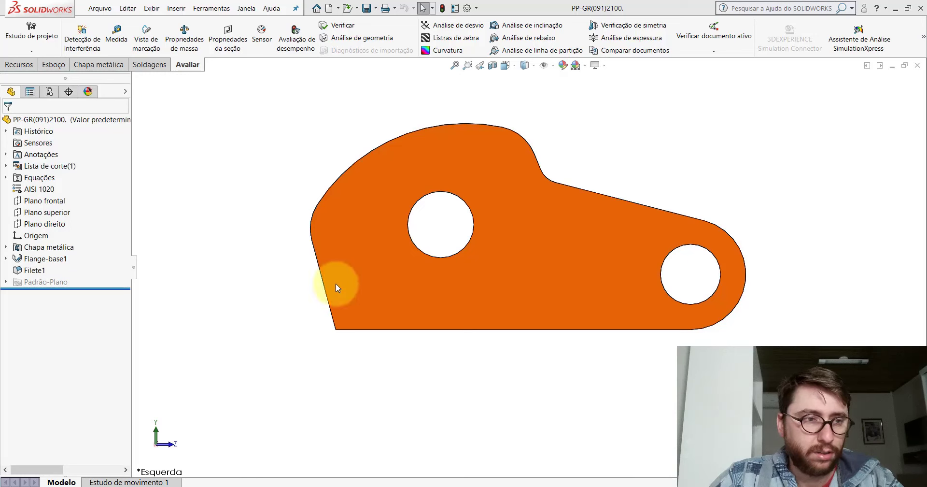
{"action": "left_click", "coordinate": [53, 64]}
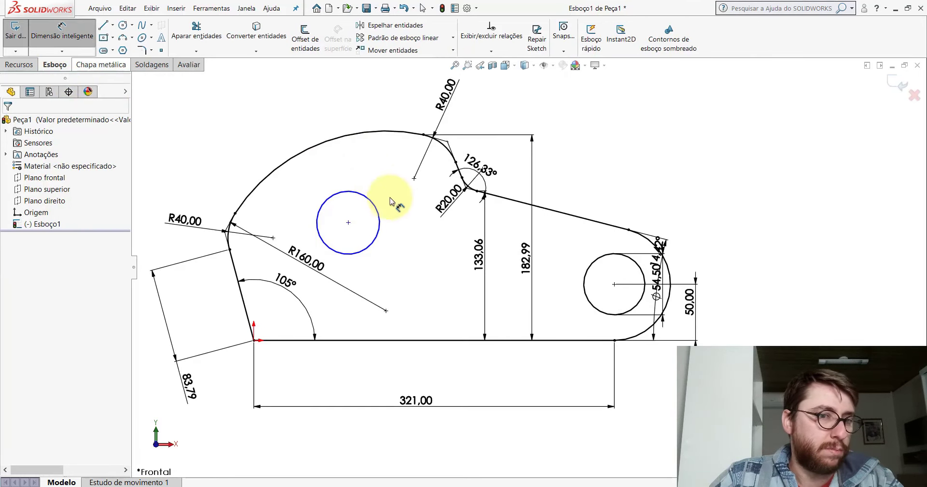
Dimension the new circle with a Ø60 diameter and 95 from the bottom line
{"action": "left_click", "coordinate": [379, 213]}
{"action": "left_click", "coordinate": [409, 235]}
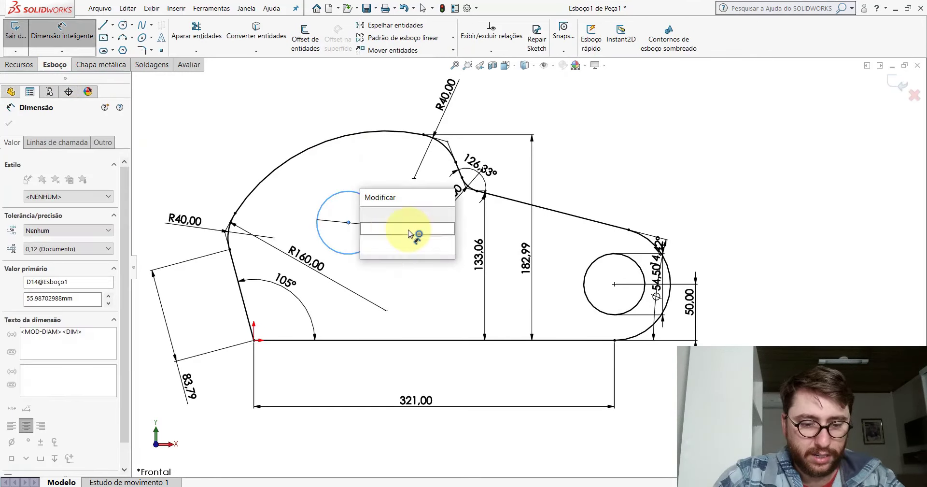
{"action": "type", "text": "60"}
{"action": "key", "text": "Return"}
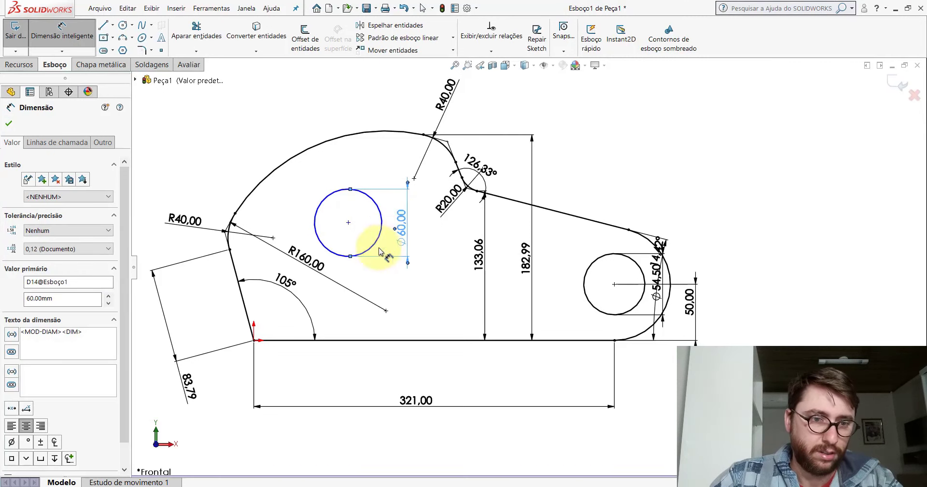
{"action": "left_click", "coordinate": [368, 253]}
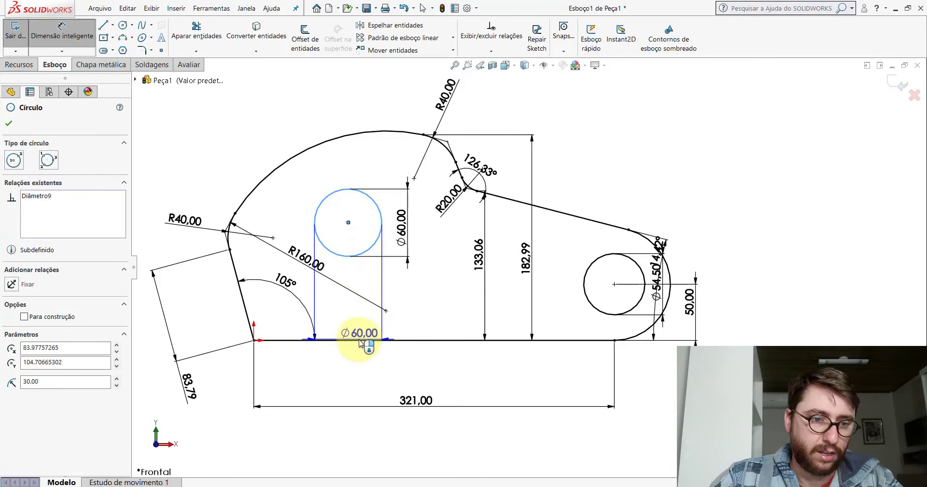
{"action": "left_click", "coordinate": [360, 340]}
{"action": "left_click", "coordinate": [436, 290]}
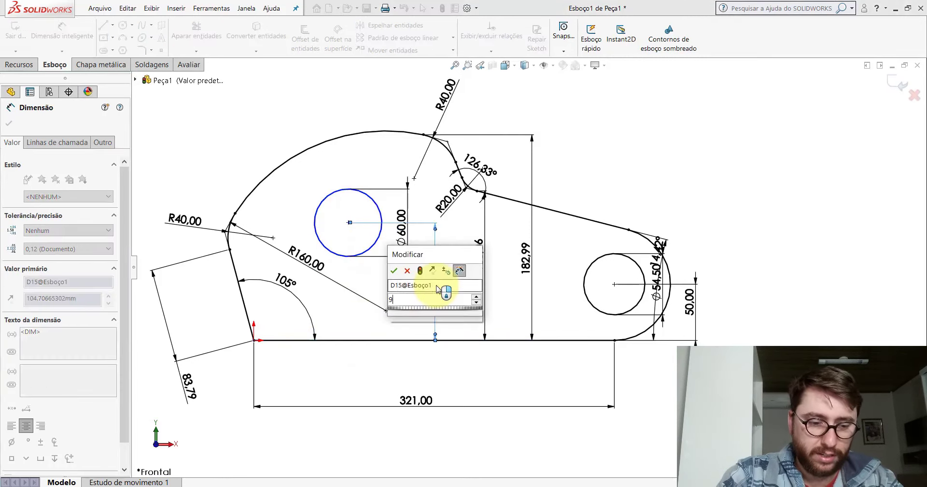
{"action": "type", "text": "95"}
{"action": "key", "text": "Return"}
{"action": "key", "text": "Escape"}
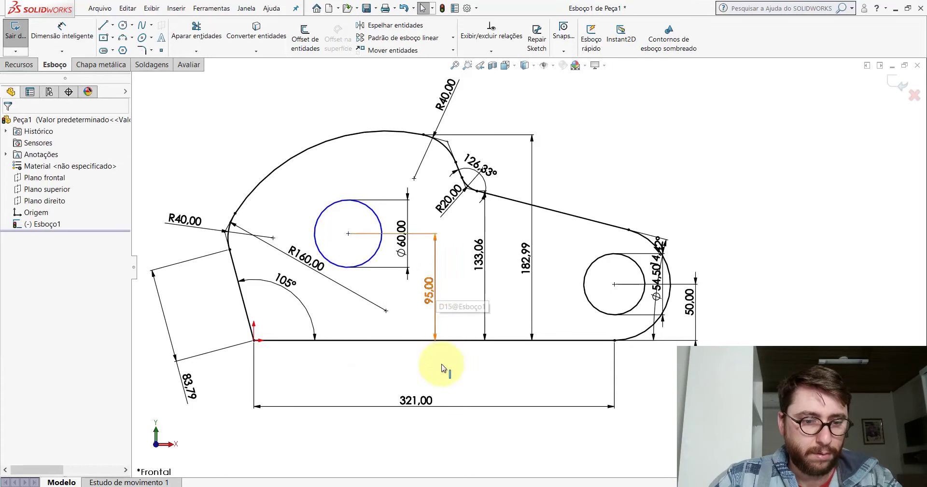
{"action": "left_click", "coordinate": [433, 471]}
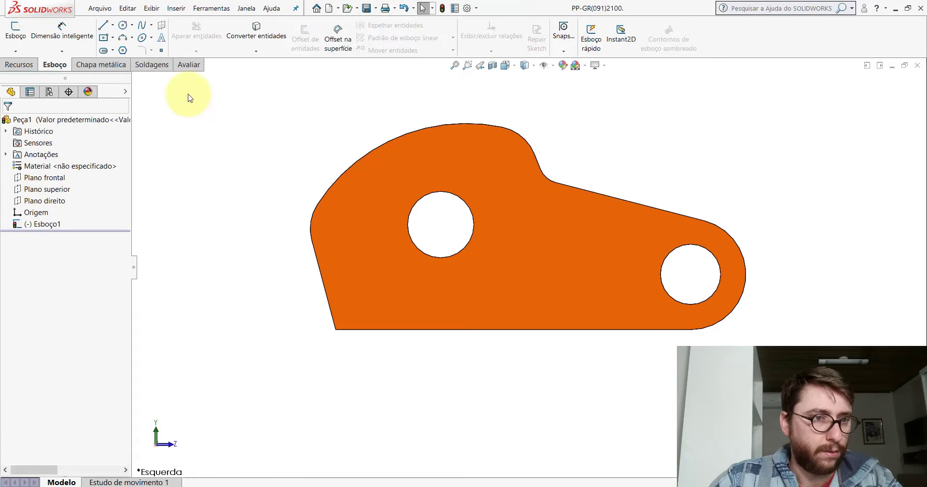
{"action": "left_click", "coordinate": [188, 64]}
{"action": "left_click", "coordinate": [127, 46]}
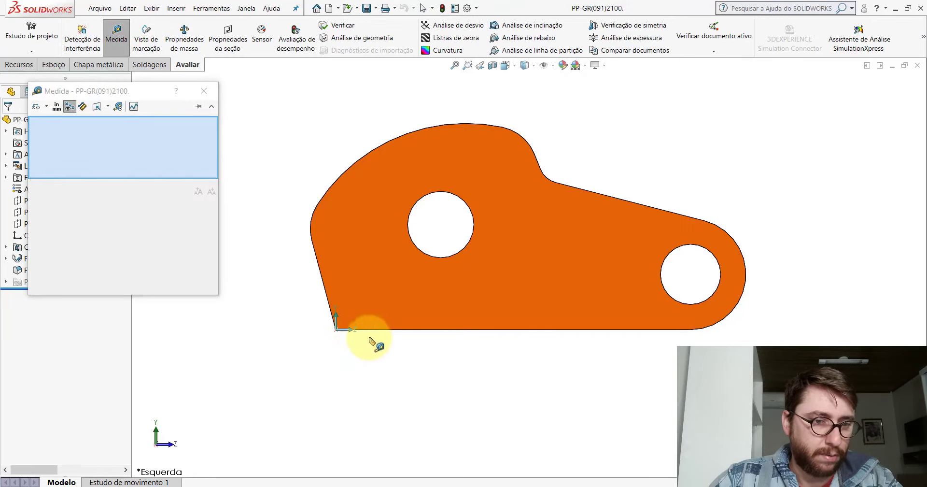
{"action": "scroll", "coordinate": [373, 290], "scroll_direction": "down", "scroll_amount": 3}
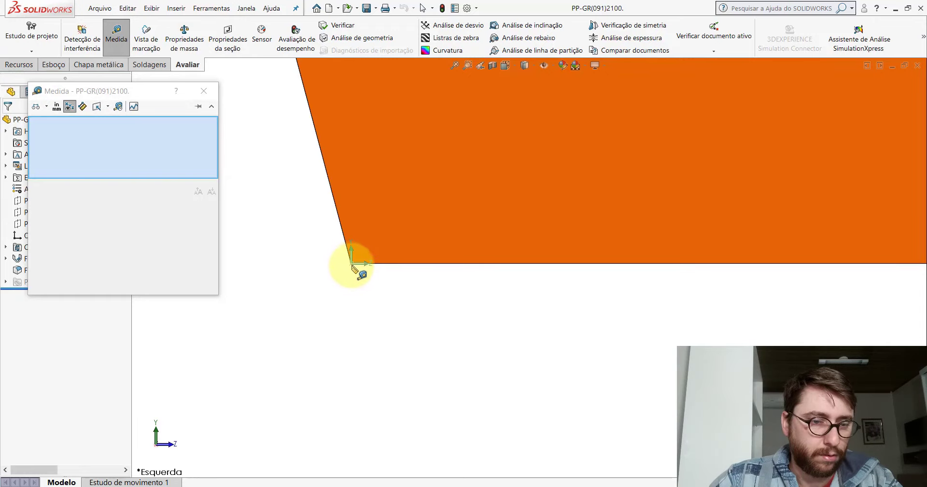
{"action": "scroll", "coordinate": [430, 278], "scroll_direction": "up", "scroll_amount": 2}
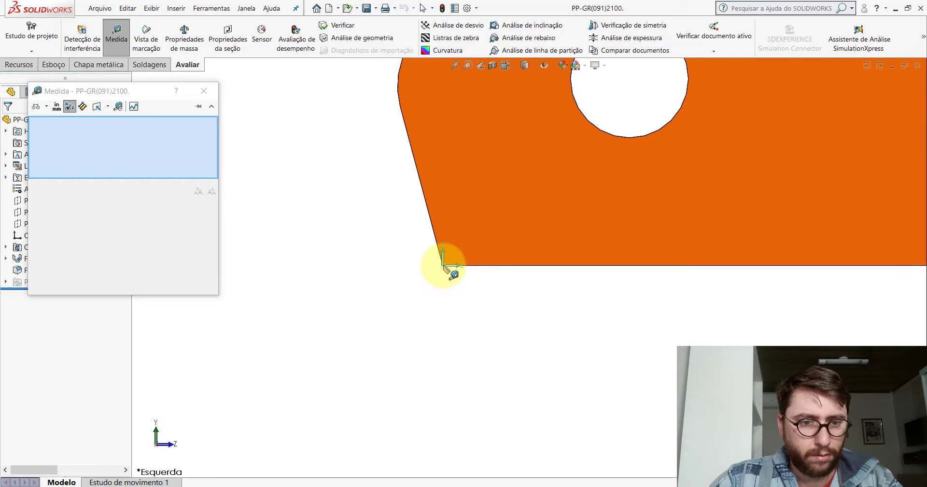
{"action": "left_click", "coordinate": [443, 261]}
{"action": "left_click", "coordinate": [476, 300]}
{"action": "scroll", "coordinate": [628, 275], "scroll_direction": "up", "scroll_amount": 3}
{"action": "scroll", "coordinate": [621, 254], "scroll_direction": "up", "scroll_amount": 1}
{"action": "scroll", "coordinate": [528, 195], "scroll_direction": "down", "scroll_amount": 2}
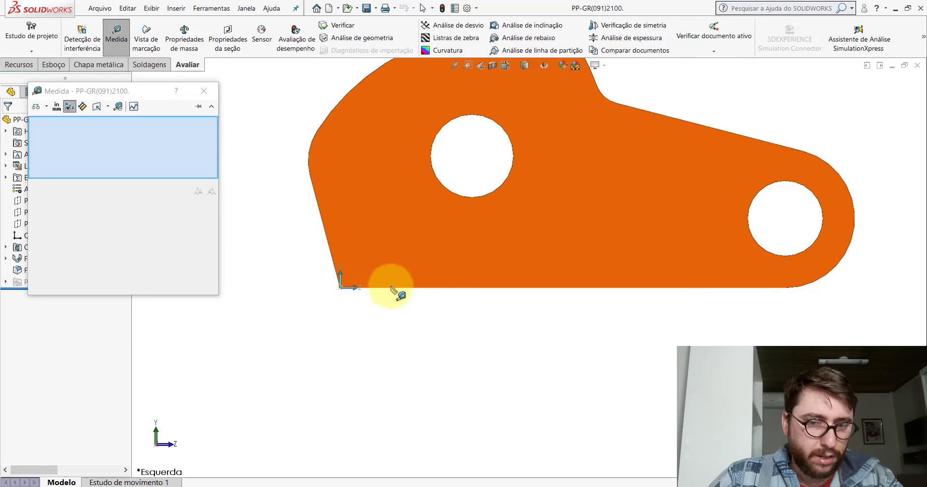
{"action": "left_click", "coordinate": [768, 251]}
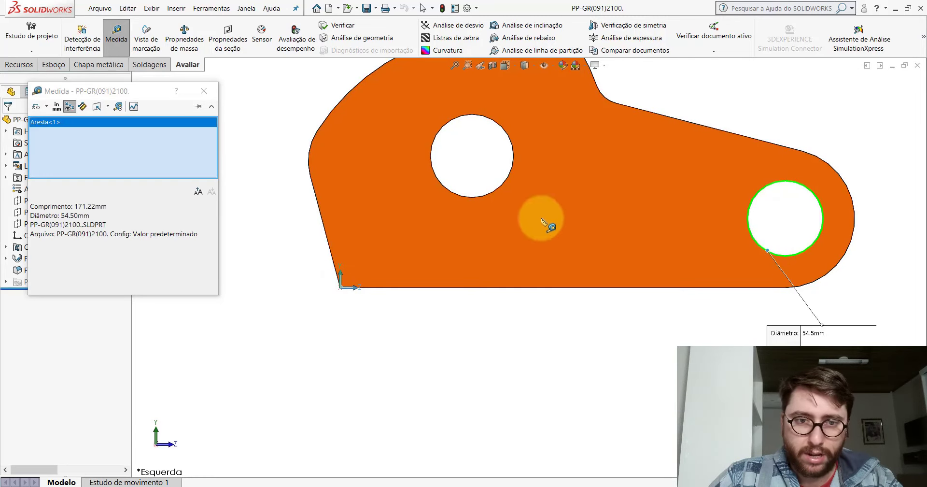
{"action": "left_click", "coordinate": [499, 186]}
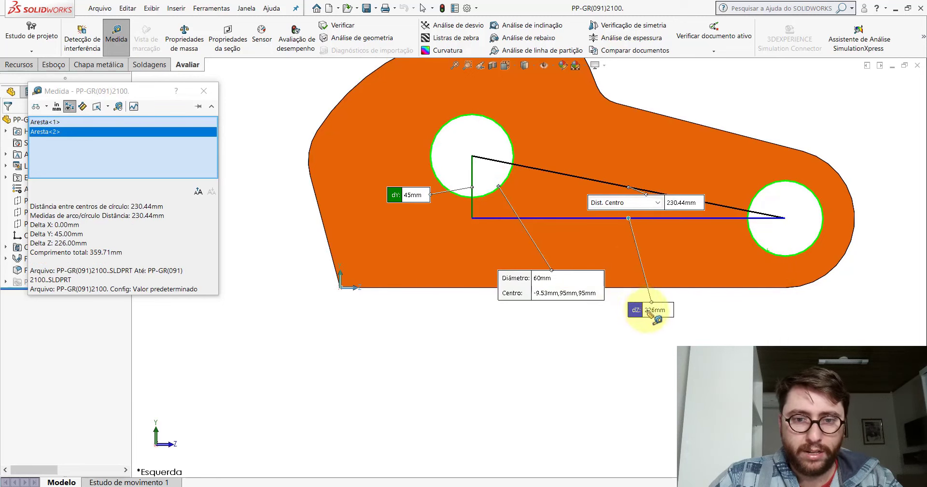
{"action": "left_click_drag", "start_coordinate": [649, 311], "coordinate": [577, 228]}
{"action": "key", "text": "f"}
{"action": "key", "text": "Escape"}
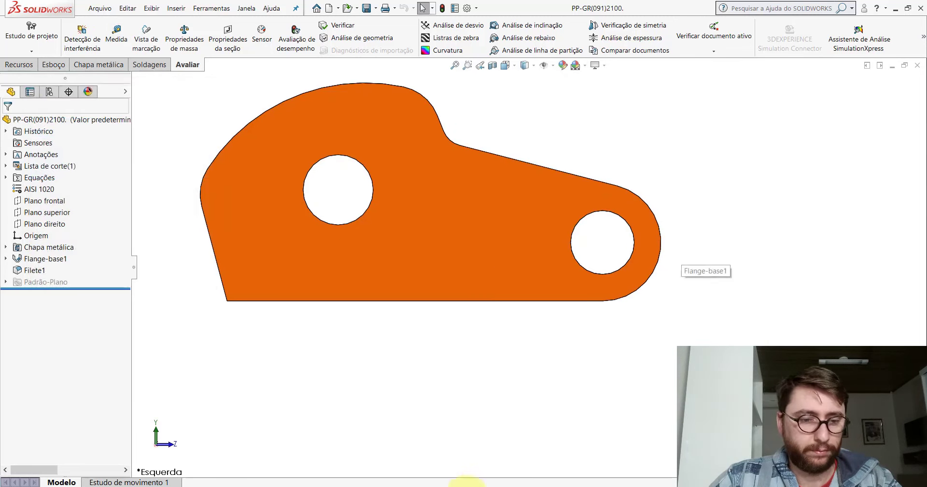
Dimension the horizontal spacing between the two hole centres as 226 mm
{"action": "mouse_move", "coordinate": [466, 483]}
{"action": "left_click", "coordinate": [541, 449]}
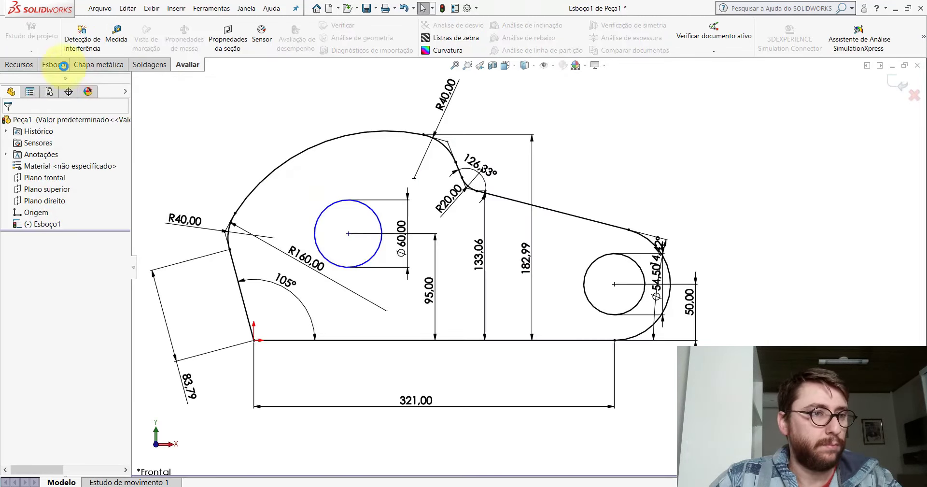
{"action": "left_click", "coordinate": [63, 66]}
{"action": "left_click", "coordinate": [60, 30]}
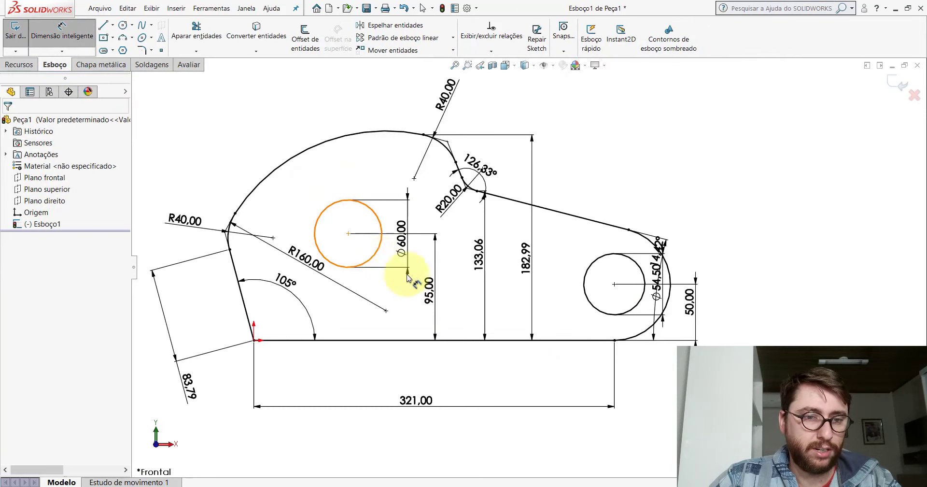
{"action": "left_click", "coordinate": [407, 277]}
{"action": "left_click", "coordinate": [593, 305]}
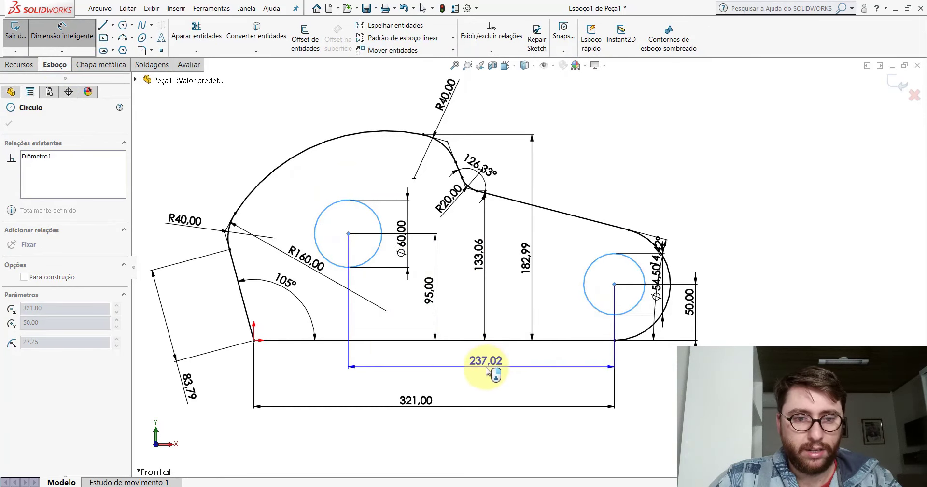
{"action": "left_click", "coordinate": [486, 370]}
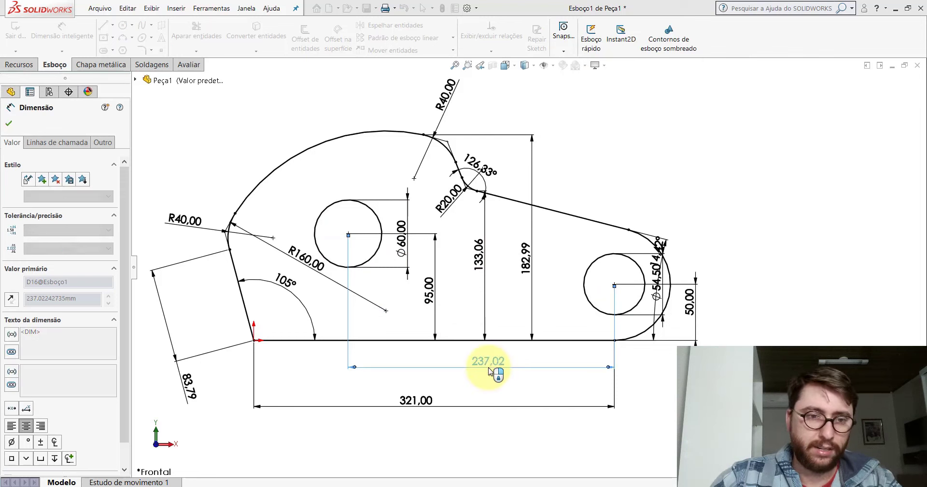
{"action": "type", "text": "226"}
{"action": "key", "text": "Return"}
{"action": "scroll", "coordinate": [440, 265], "scroll_direction": "up", "scroll_amount": 3}
{"action": "scroll", "coordinate": [493, 272], "scroll_direction": "down", "scroll_amount": 2}
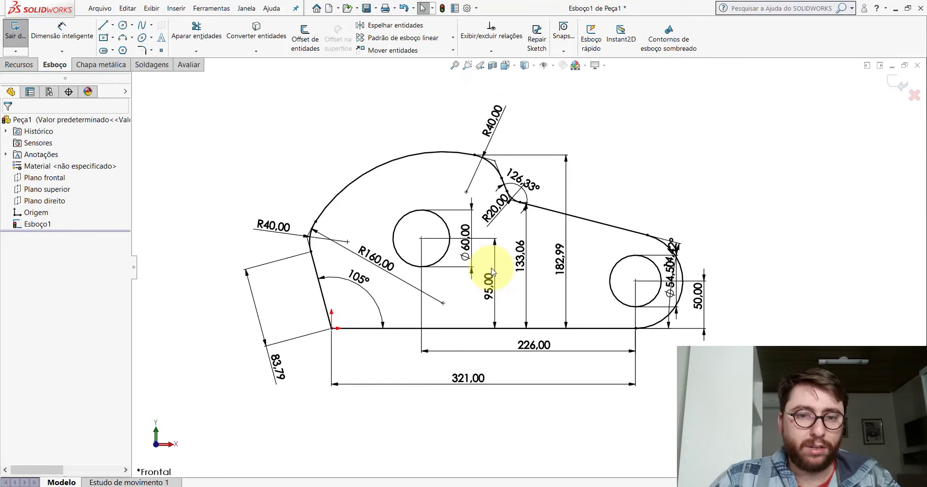
{"action": "scroll", "coordinate": [596, 266], "scroll_direction": "down", "scroll_amount": 2}
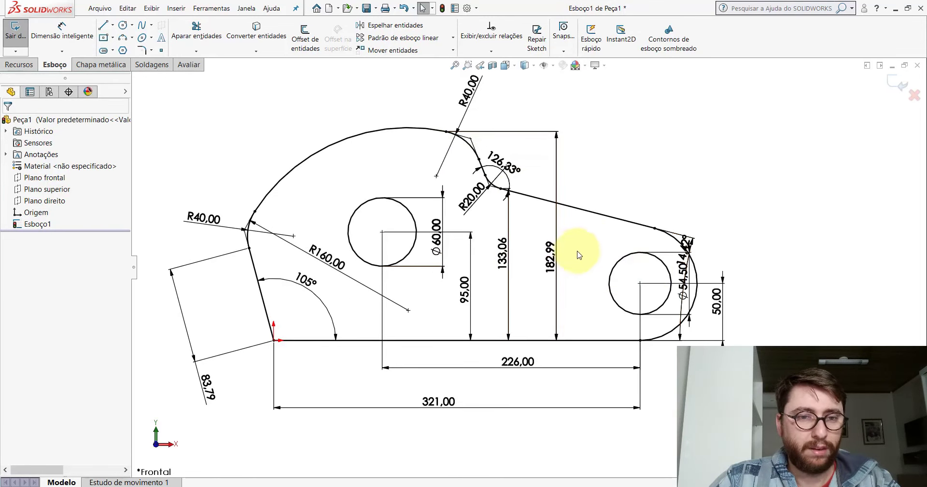
Start a height dimension from the sloped line's endpoint, cancel it, and bring up reference part PP-GR(091)2100
{"action": "left_click", "coordinate": [54, 37]}
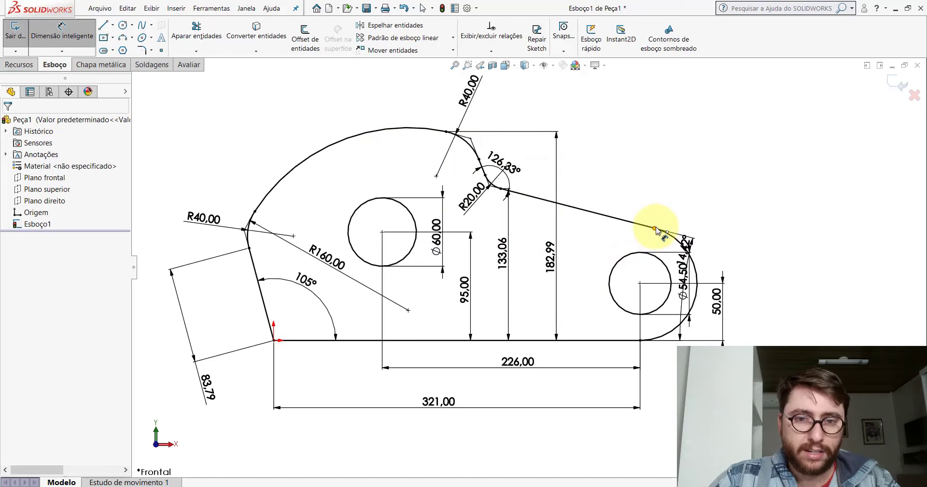
{"action": "left_click", "coordinate": [654, 228]}
{"action": "left_click", "coordinate": [593, 340]}
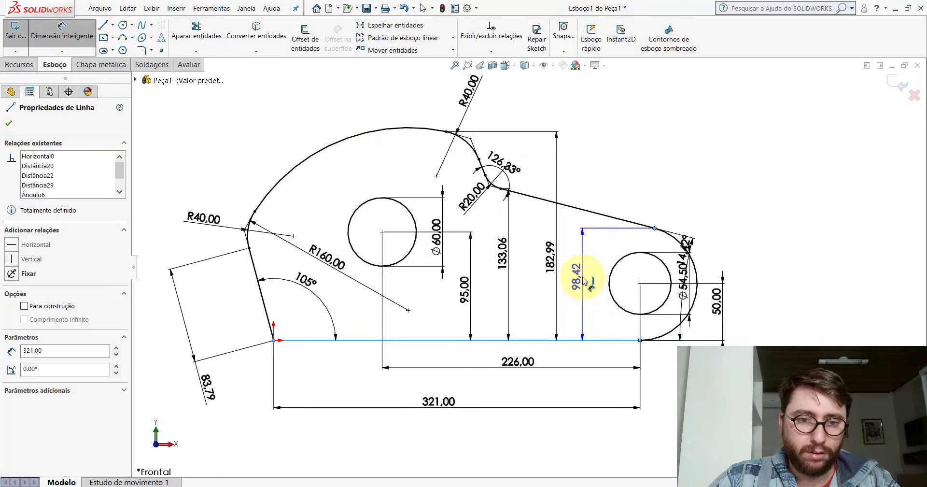
{"action": "key", "text": "Escape"}
{"action": "key", "text": "Escape"}
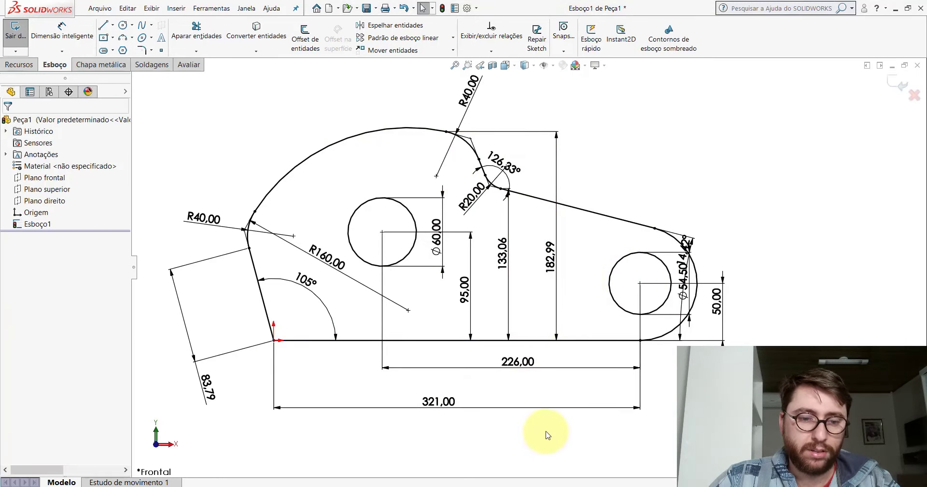
{"action": "left_click", "coordinate": [444, 449]}
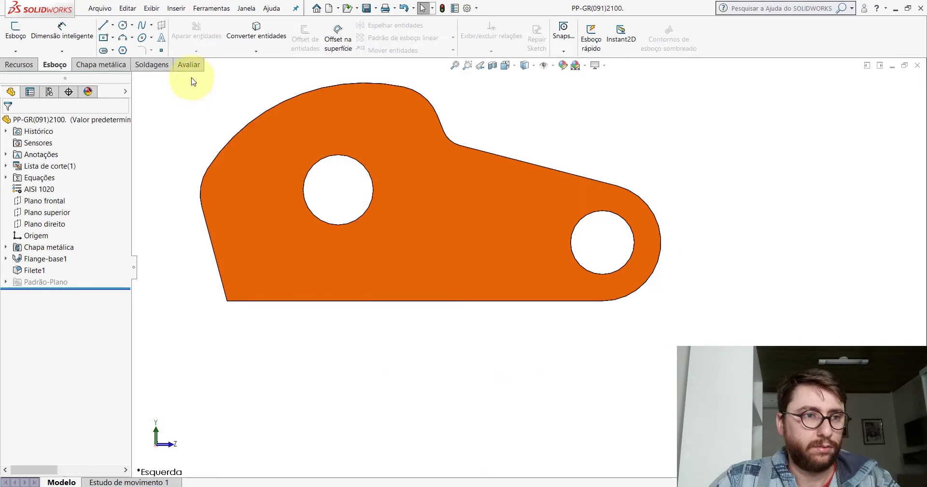
Measure the reference part from the slanted edge's corner to the bottom edge (321 mm)
{"action": "left_click", "coordinate": [187, 64]}
{"action": "left_click", "coordinate": [117, 35]}
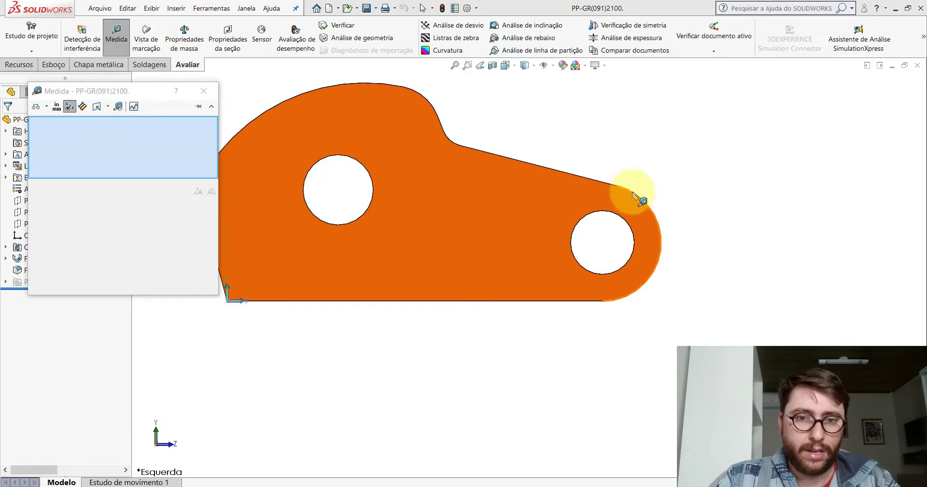
{"action": "left_click", "coordinate": [617, 185]}
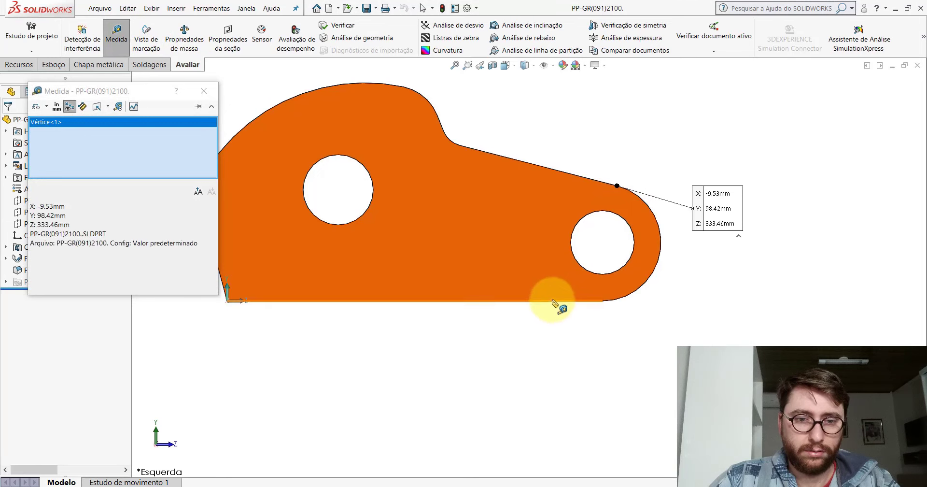
{"action": "left_click", "coordinate": [553, 300]}
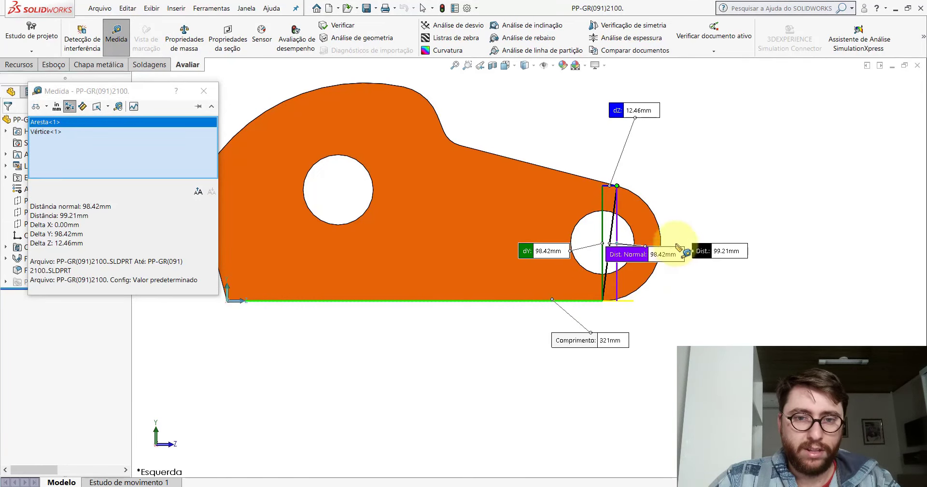
{"action": "left_click_drag", "start_coordinate": [677, 264], "coordinate": [723, 157]}
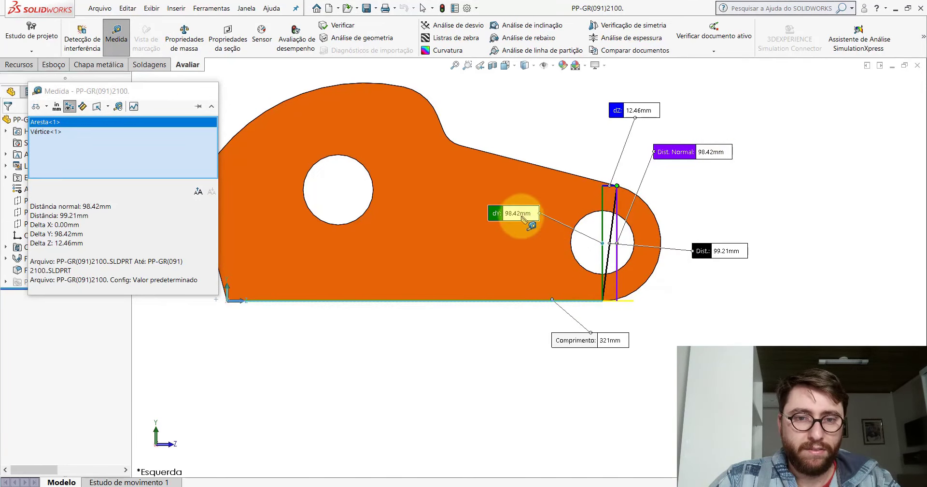
{"action": "key", "text": "Escape"}
Measure the reference part's 9.53 mm thickness between opposite faces, view it Normal To, then return to Peça1
{"action": "left_click", "coordinate": [112, 49]}
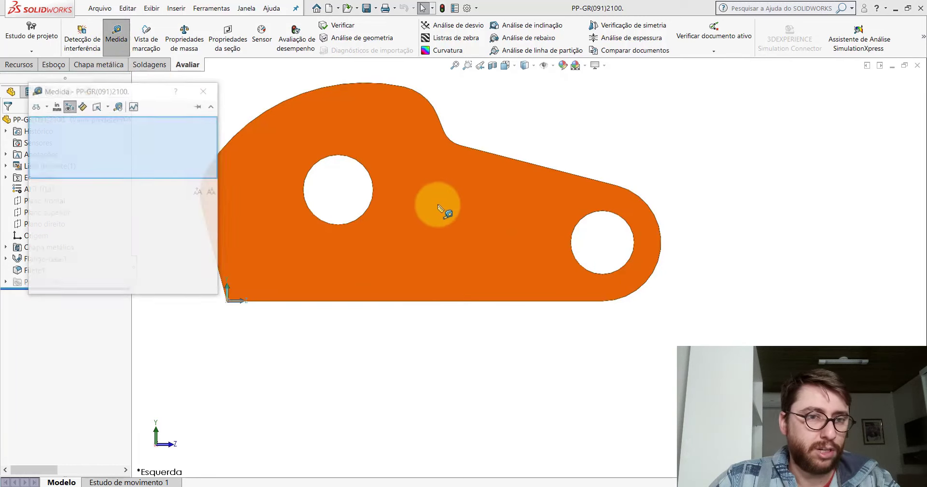
{"action": "left_click", "coordinate": [441, 207]}
{"action": "mouse_move", "coordinate": [441, 207]}
{"action": "middle_mouse_down"}
{"action": "mouse_move", "coordinate": [302, 245]}
{"action": "mouse_move", "coordinate": [407, 203]}
{"action": "mouse_move", "coordinate": [429, 202]}
{"action": "mouse_move", "coordinate": [487, 232]}
{"action": "middle_mouse_up"}
{"action": "left_click", "coordinate": [407, 204]}
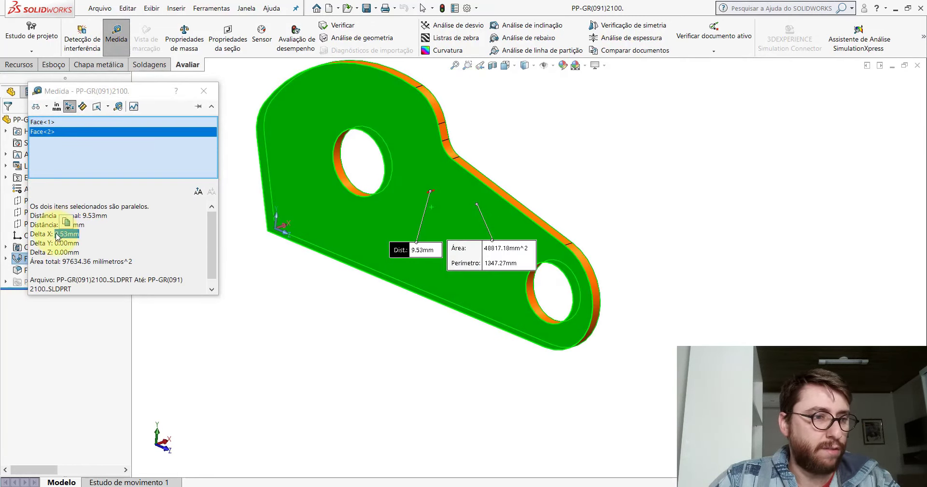
{"action": "key", "text": "Escape"}
{"action": "left_click", "coordinate": [505, 65]}
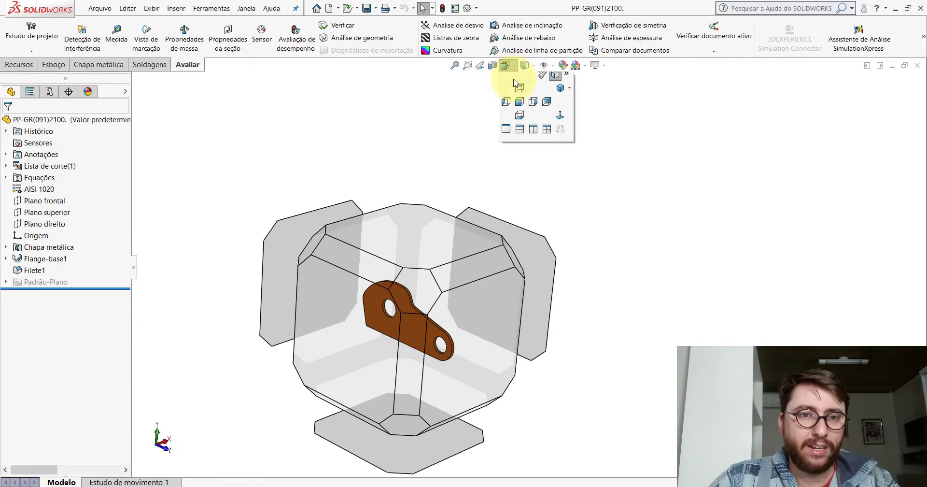
{"action": "left_click", "coordinate": [514, 83]}
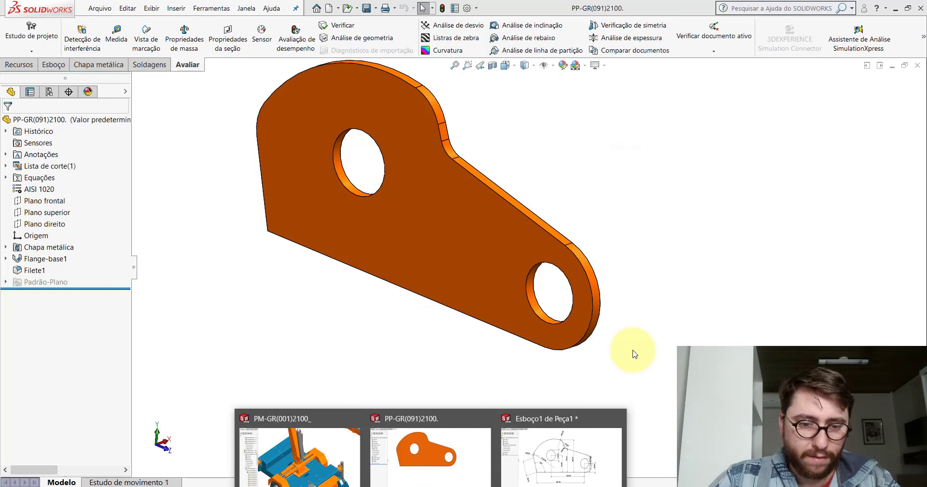
{"action": "left_click", "coordinate": [568, 448]}
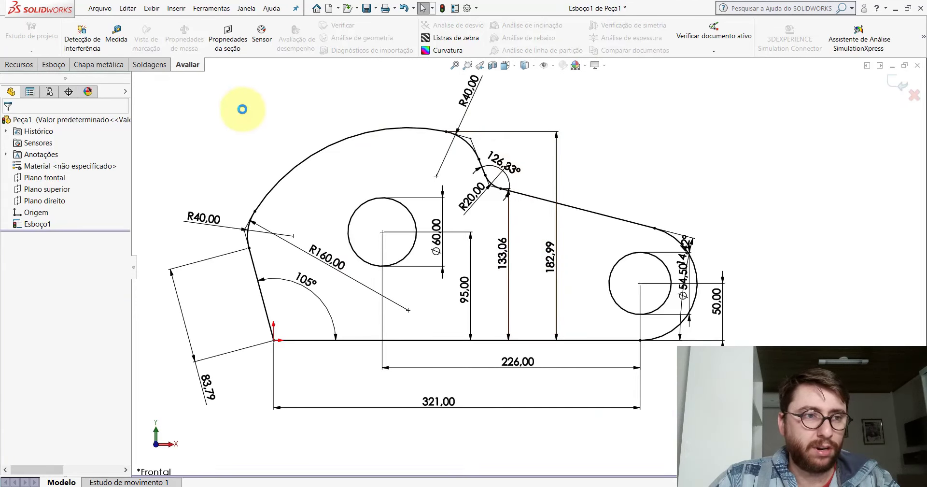
Create a Base Flange from Esboço1 with a 9.53 mm sheet thickness
{"action": "left_click", "coordinate": [101, 65]}
{"action": "type", "text": "9,5"}
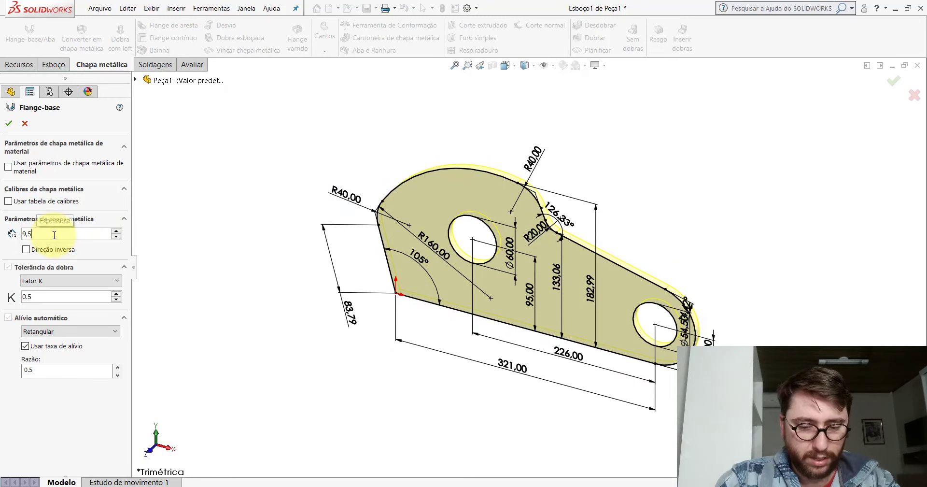
{"action": "type", "text": "3"}
{"action": "key", "text": "Return"}
{"action": "scroll", "coordinate": [660, 274], "scroll_direction": "up", "scroll_amount": 2}
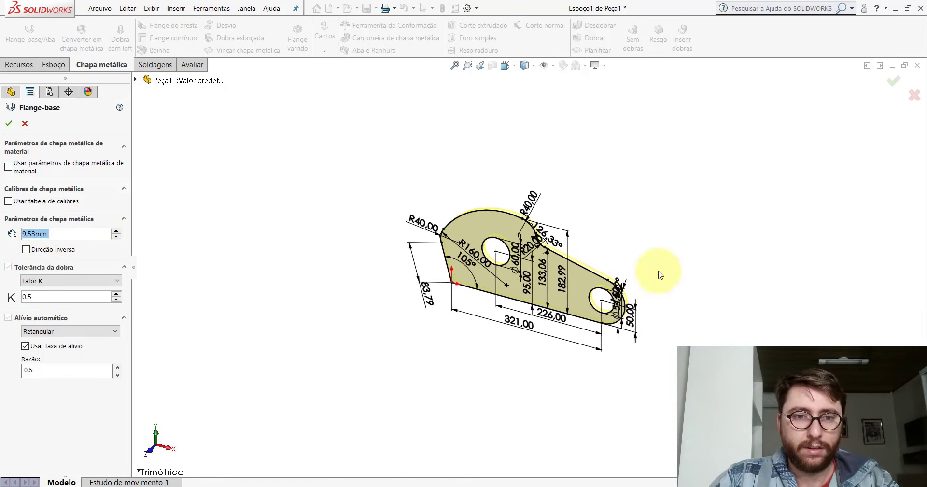
{"action": "scroll", "coordinate": [660, 274], "scroll_direction": "down", "scroll_amount": 1}
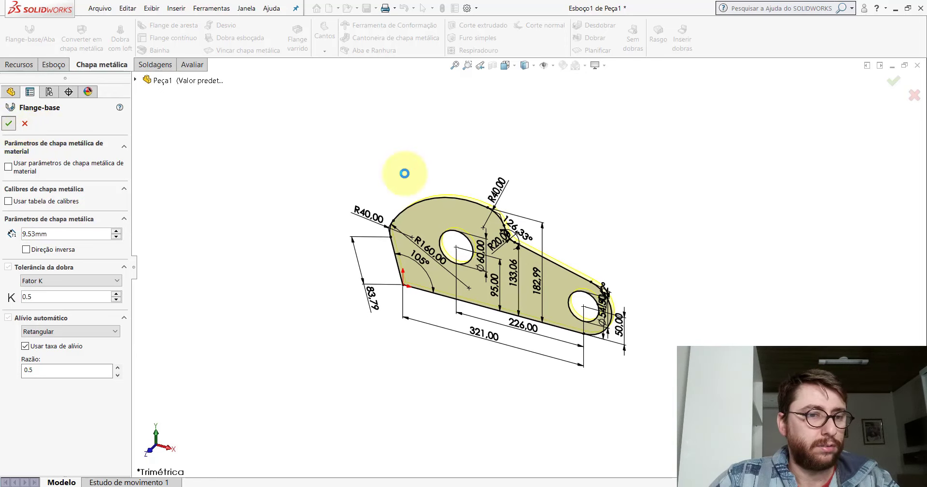
{"action": "key", "text": "Return"}
Show Peça1 in isometric view and assign AISI 1020 steel as its material
{"action": "left_click", "coordinate": [505, 66]}
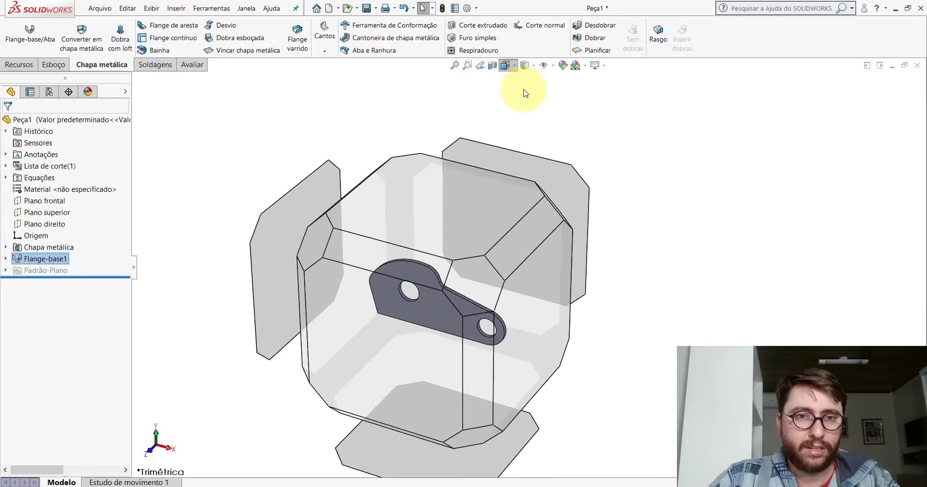
{"action": "left_click", "coordinate": [555, 85]}
{"action": "scroll", "coordinate": [381, 107], "scroll_direction": "down", "scroll_amount": 3}
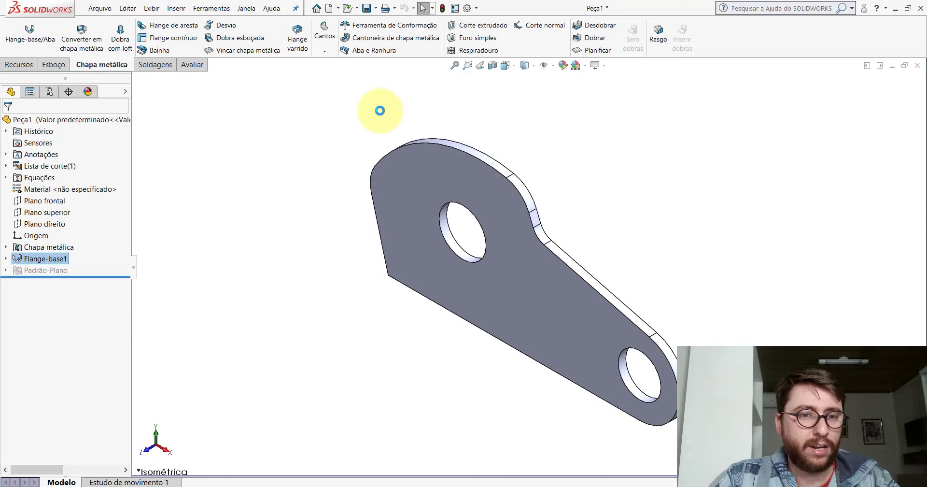
{"action": "right_click", "coordinate": [53, 190]}
{"action": "left_click", "coordinate": [84, 231]}
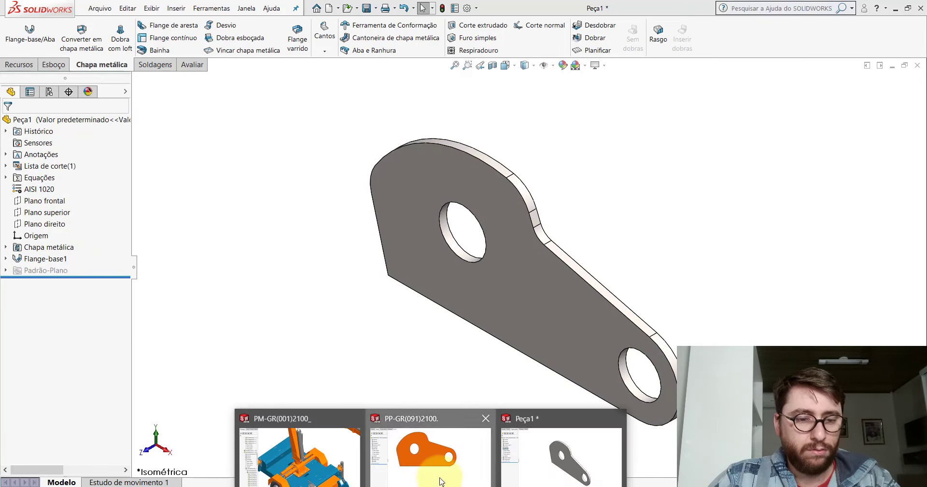
Read the reference part's colour (RGB 255, 108, 0), then go back to Peça1
{"action": "left_click", "coordinate": [414, 449]}
{"action": "left_click", "coordinate": [60, 120]}
{"action": "right_click", "coordinate": [60, 120]}
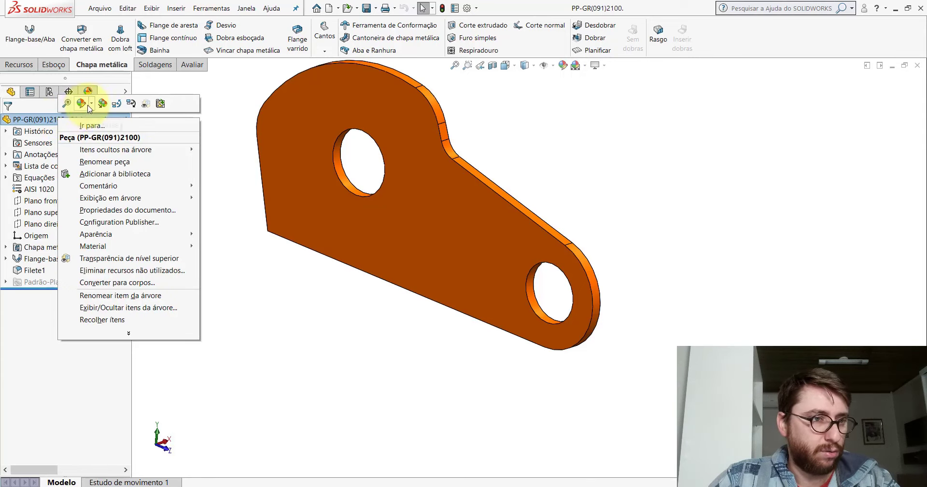
{"action": "key", "text": "Escape"}
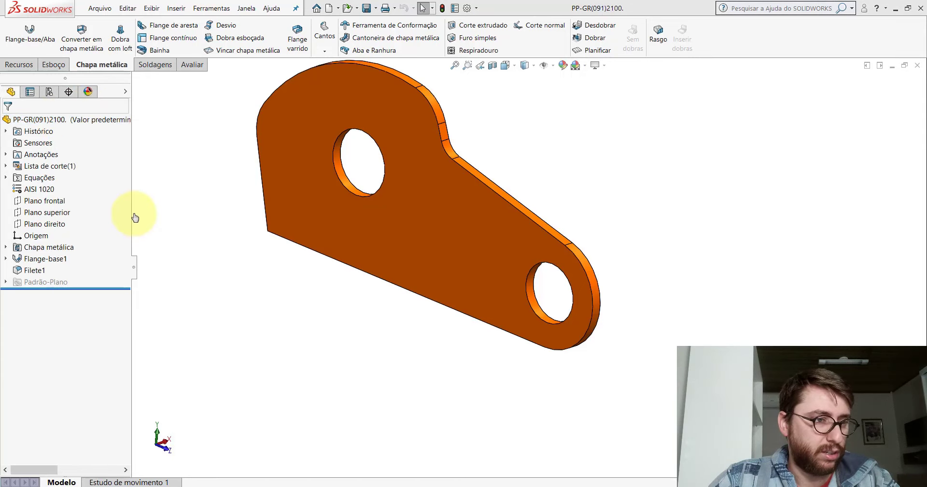
{"action": "left_click_drag", "start_coordinate": [124, 215], "coordinate": [124, 261]}
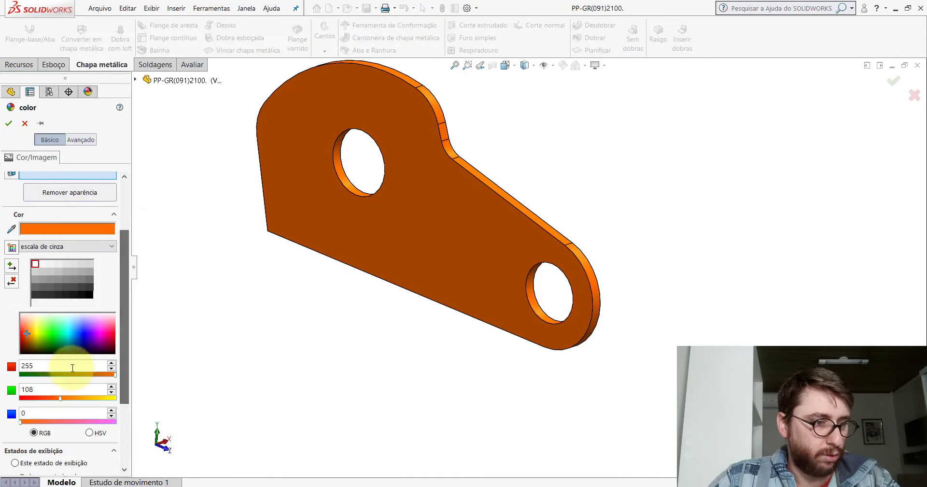
{"action": "left_click", "coordinate": [25, 123]}
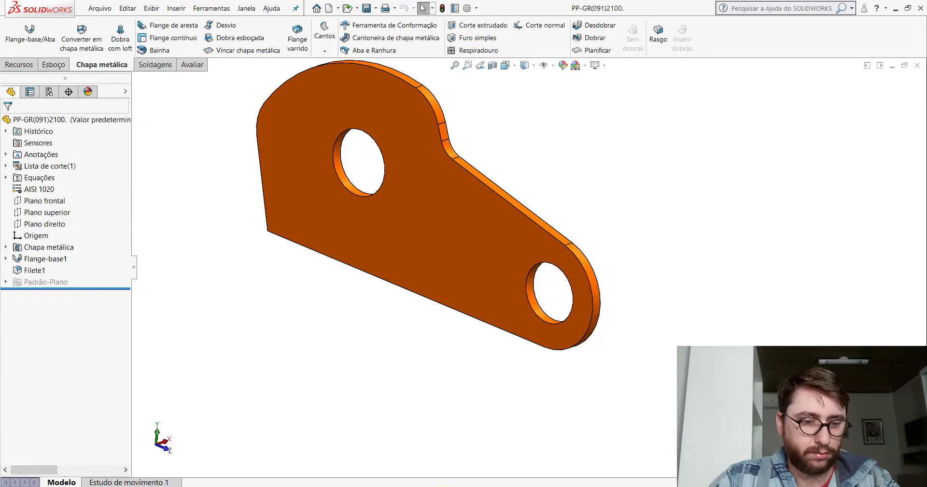
{"action": "left_click", "coordinate": [536, 475]}
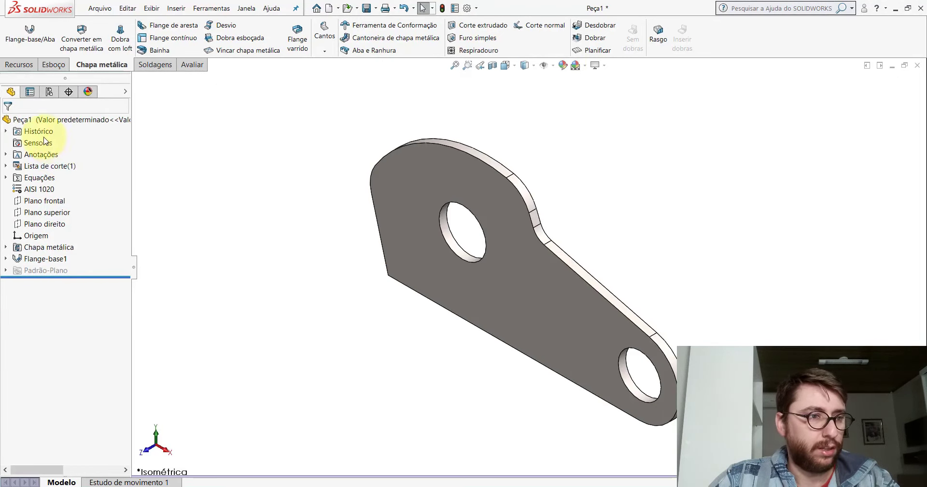
Edit Peça1's part appearance colour, entering red 255, green 108 and blue 0
{"action": "right_click", "coordinate": [35, 120]}
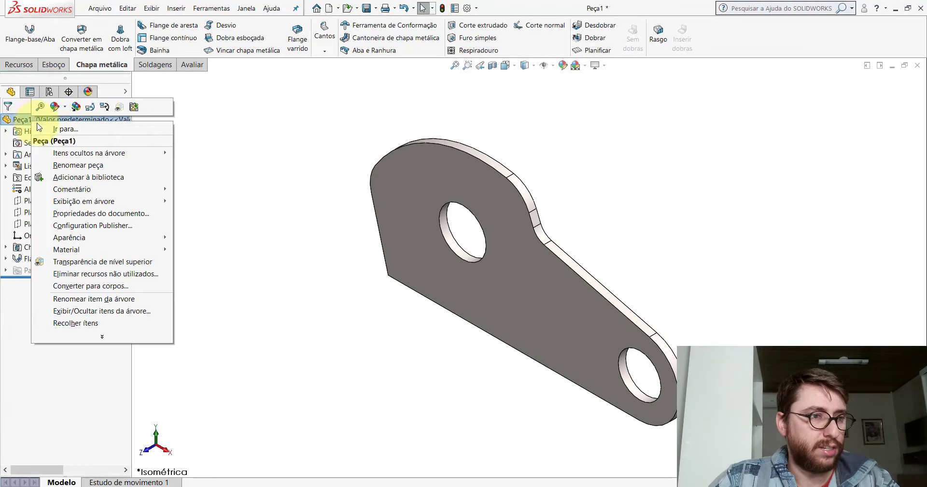
{"action": "left_click", "coordinate": [65, 108]}
{"action": "left_click", "coordinate": [69, 130]}
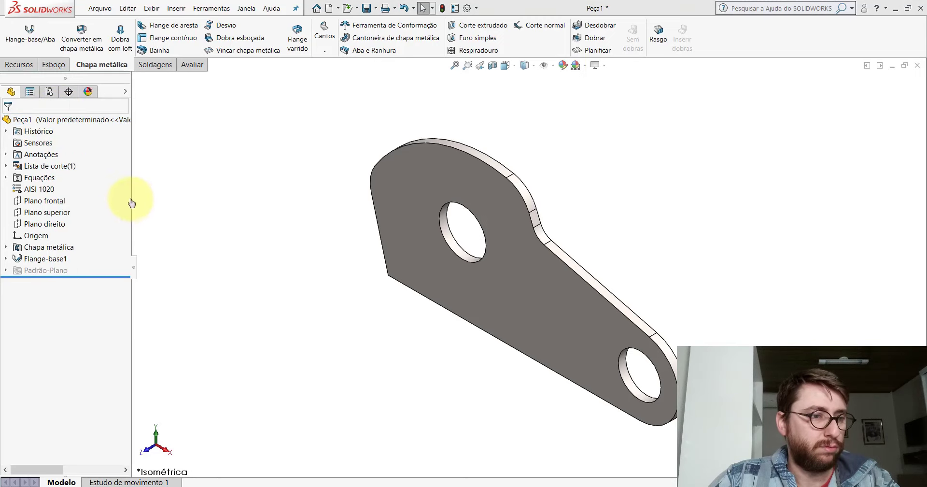
{"action": "scroll", "coordinate": [130, 201], "scroll_direction": "down", "scroll_amount": 3}
{"action": "scroll", "coordinate": [61, 310], "scroll_direction": "down", "scroll_amount": 2}
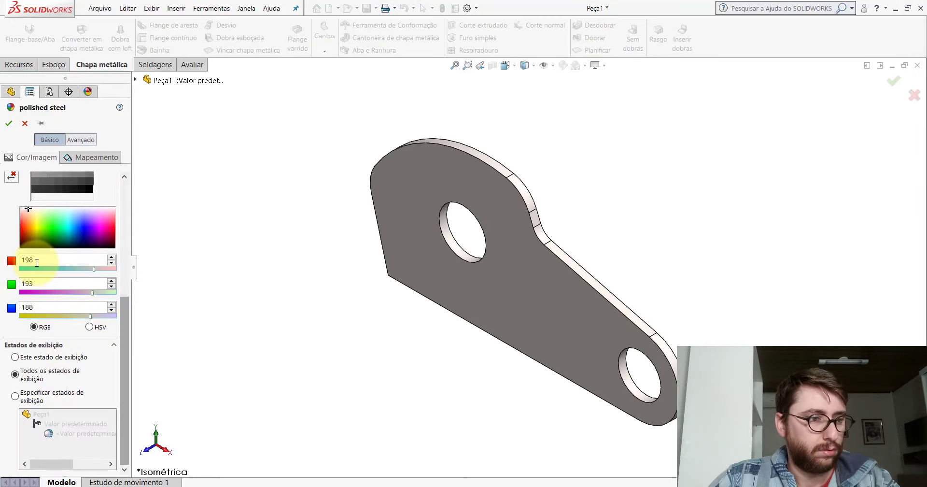
{"action": "left_click", "coordinate": [38, 282]}
{"action": "type", "text": "108"}
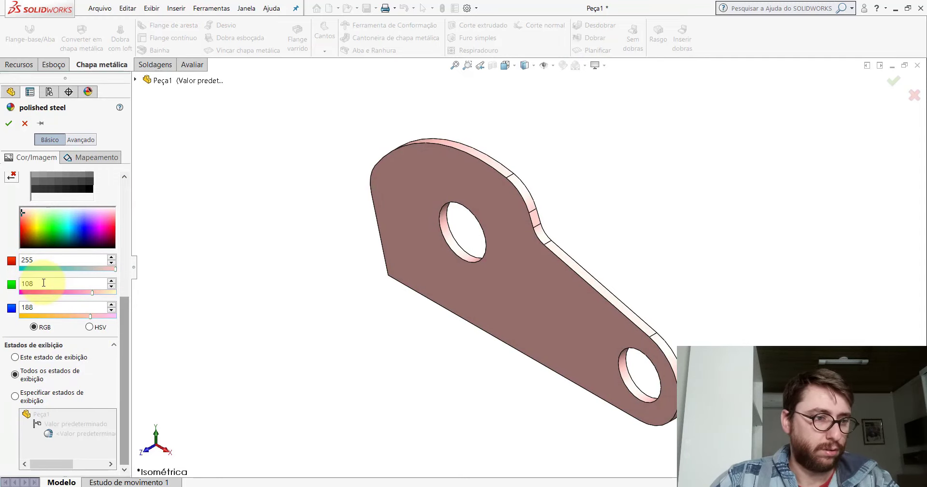
{"action": "double_click", "coordinate": [42, 303]}
{"action": "type", "text": "0"}
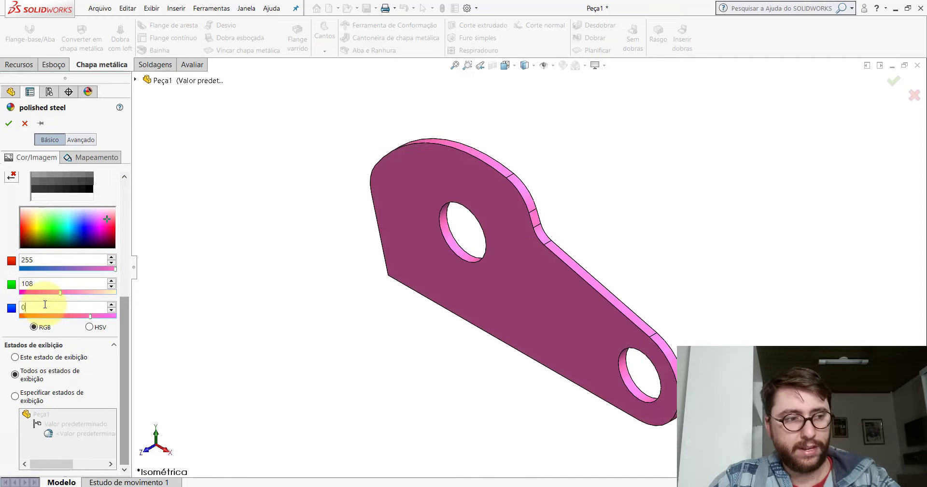